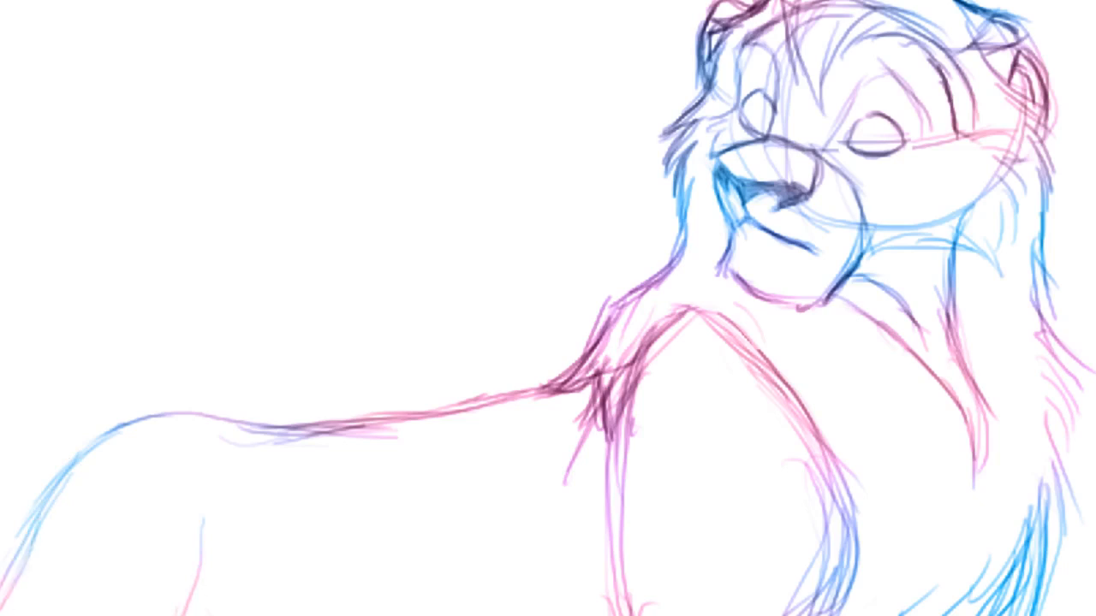
Sketch rough guide arcs over the lion's back and hindquarters
drag(200, 557, 187, 615)
mouse_move(368, 350)
mouse_down()
mouse_move(265, 464)
mouse_move(275, 615)
mouse_up()
mouse_move(606, 452)
mouse_down()
mouse_move(512, 364)
mouse_move(638, 485)
mouse_move(180, 443)
mouse_up()
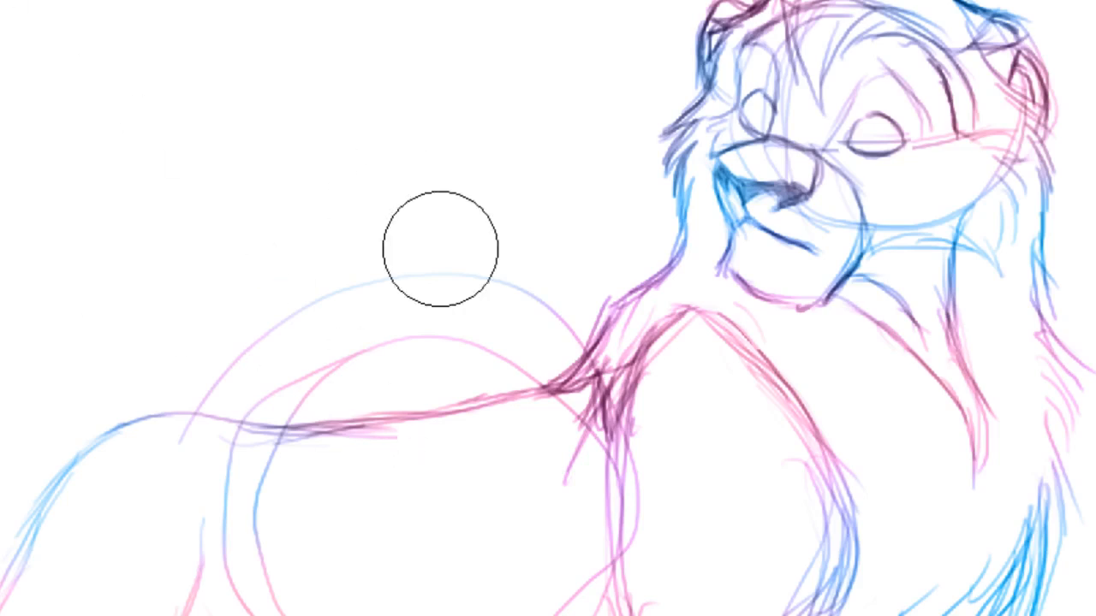
Erase the rough guide arcs from the hindquarters area
mouse_move(441, 245)
mouse_down()
mouse_move(181, 480)
mouse_move(245, 604)
mouse_move(197, 615)
mouse_up()
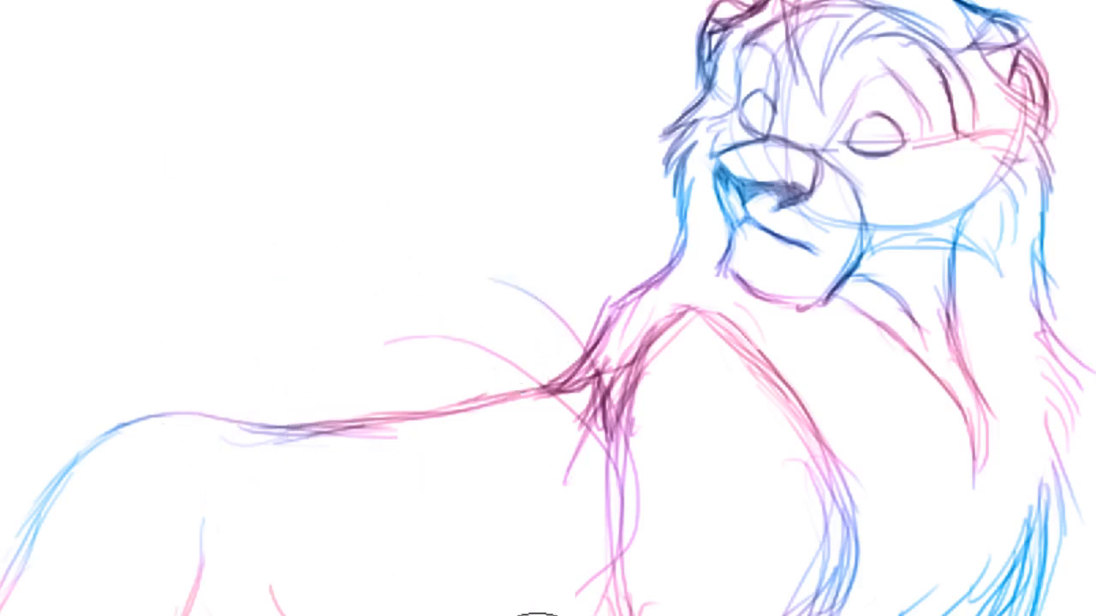
mouse_move(546, 615)
mouse_down()
mouse_move(641, 448)
mouse_move(462, 304)
mouse_move(356, 384)
mouse_move(300, 599)
mouse_up()
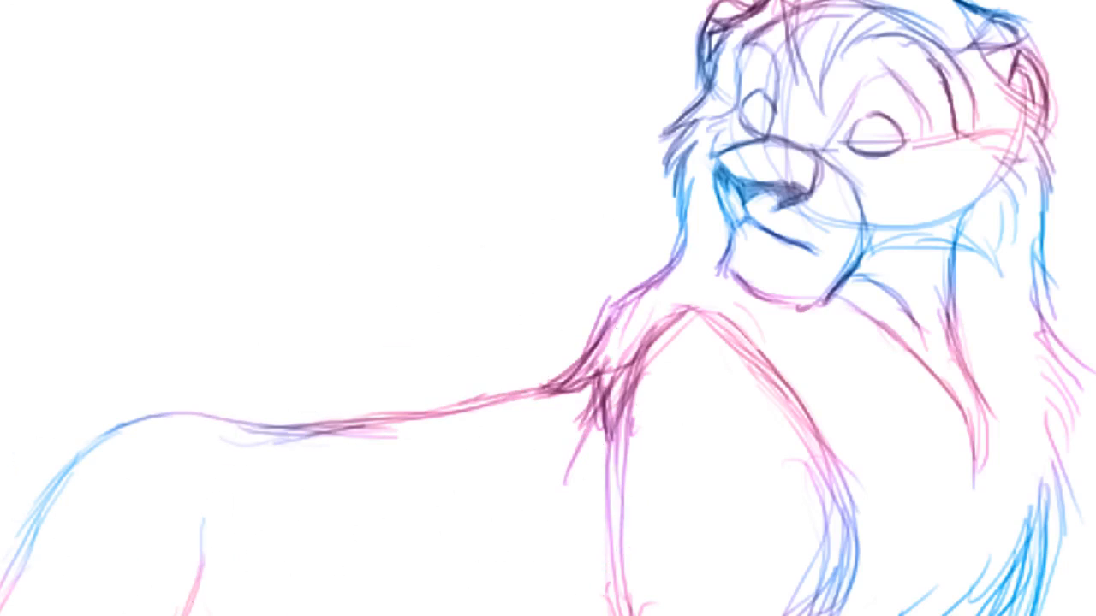
drag(255, 589, 218, 615)
mouse_move(201, 565)
mouse_down()
mouse_move(181, 615)
mouse_move(201, 597)
mouse_move(193, 615)
mouse_up()
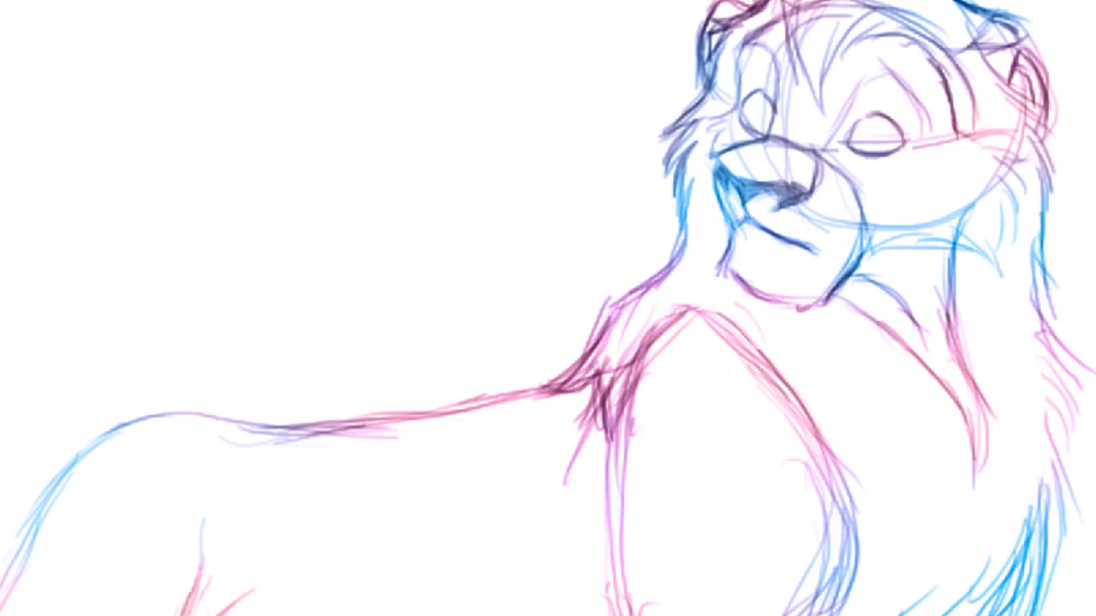
Redraw the rump and back contour with strokes running from the tail base up to the shoulders
mouse_move(34, 565)
mouse_down()
mouse_move(5, 615)
mouse_move(78, 481)
mouse_up()
mouse_move(24, 595)
mouse_down()
mouse_move(67, 490)
mouse_move(108, 447)
mouse_move(159, 419)
mouse_up()
mouse_move(76, 469)
mouse_down()
mouse_move(178, 413)
mouse_move(237, 415)
mouse_move(206, 416)
mouse_move(279, 445)
mouse_up()
mouse_move(192, 410)
mouse_down()
mouse_move(313, 465)
mouse_move(290, 435)
mouse_up()
mouse_move(224, 423)
mouse_down()
mouse_move(261, 436)
mouse_move(338, 435)
mouse_up()
drag(247, 437, 380, 424)
drag(272, 423, 510, 406)
mouse_move(279, 423)
mouse_down()
mouse_move(235, 428)
mouse_move(625, 375)
mouse_up()
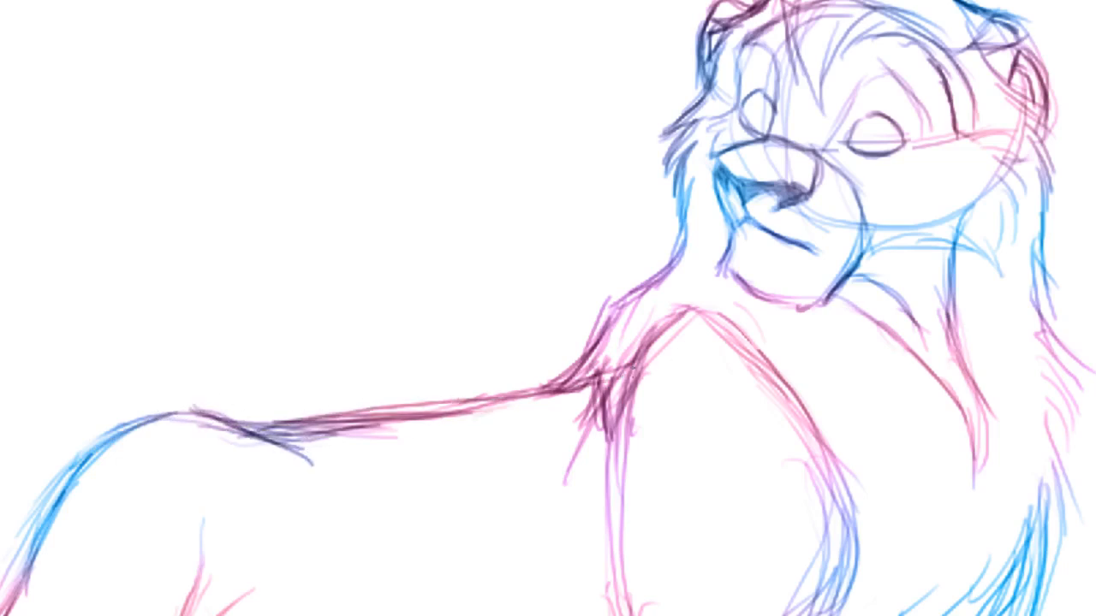
Reinforce the back line near the rump with darker overlapping strokes
drag(183, 417, 322, 425)
drag(215, 439, 328, 424)
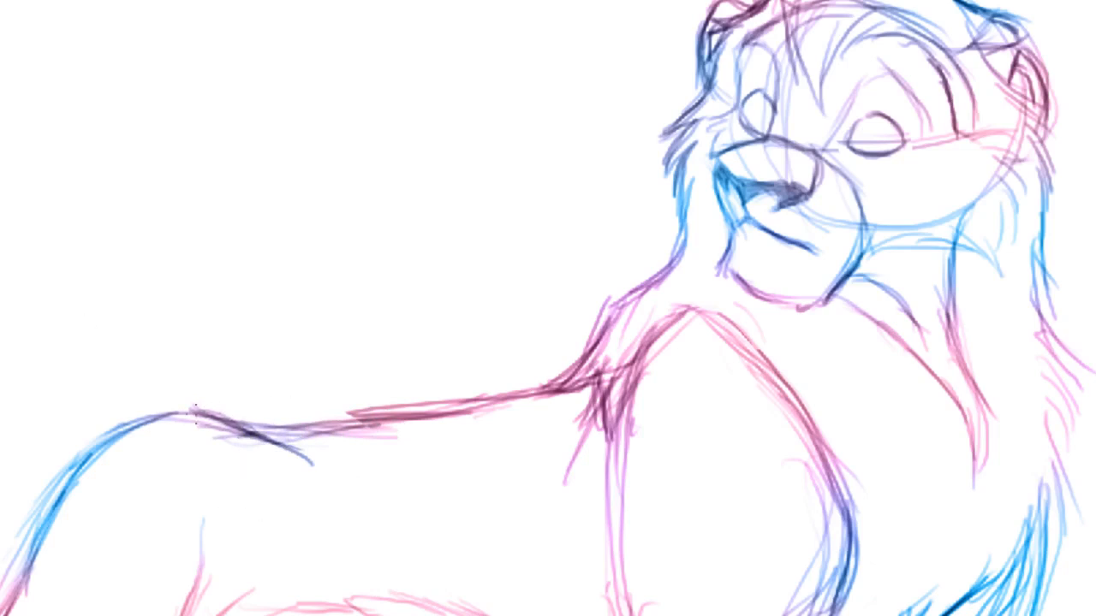
drag(196, 414, 343, 417)
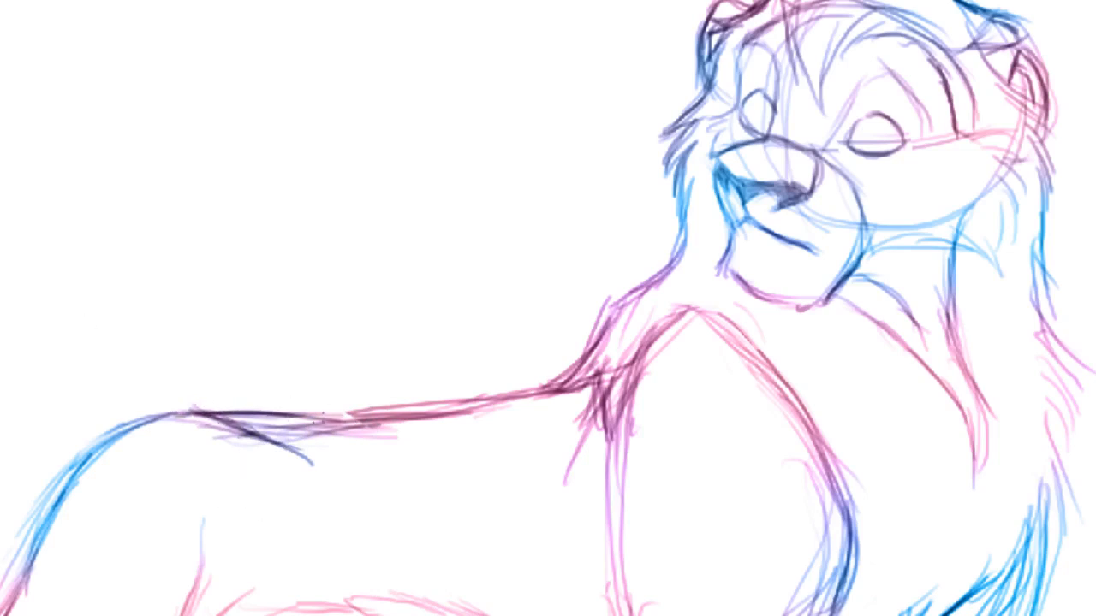
drag(231, 421, 471, 414)
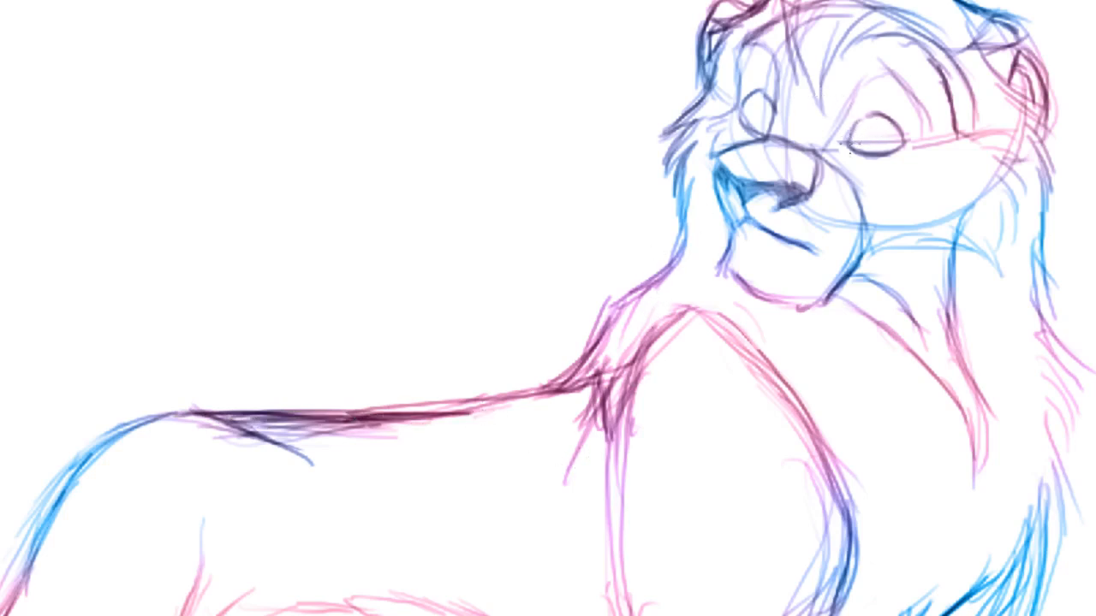
Add small touch-up strokes near the closed eye and along the rump's outer edge
drag(850, 149, 859, 129)
drag(748, 103, 754, 125)
mouse_move(83, 459)
mouse_down()
mouse_move(4, 551)
mouse_move(7, 537)
mouse_up()
mouse_move(56, 498)
mouse_down()
mouse_move(2, 550)
mouse_move(2, 602)
mouse_up()
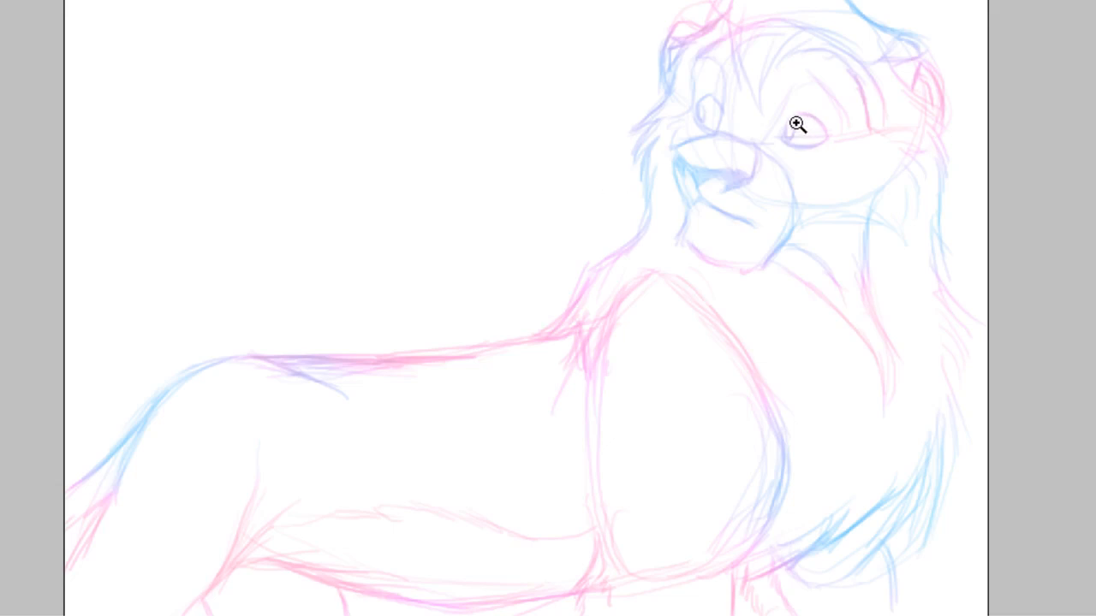
Trace a curved Pen path along the mane's upper right edge over the blue sketch line
click(793, 78)
click(899, 95)
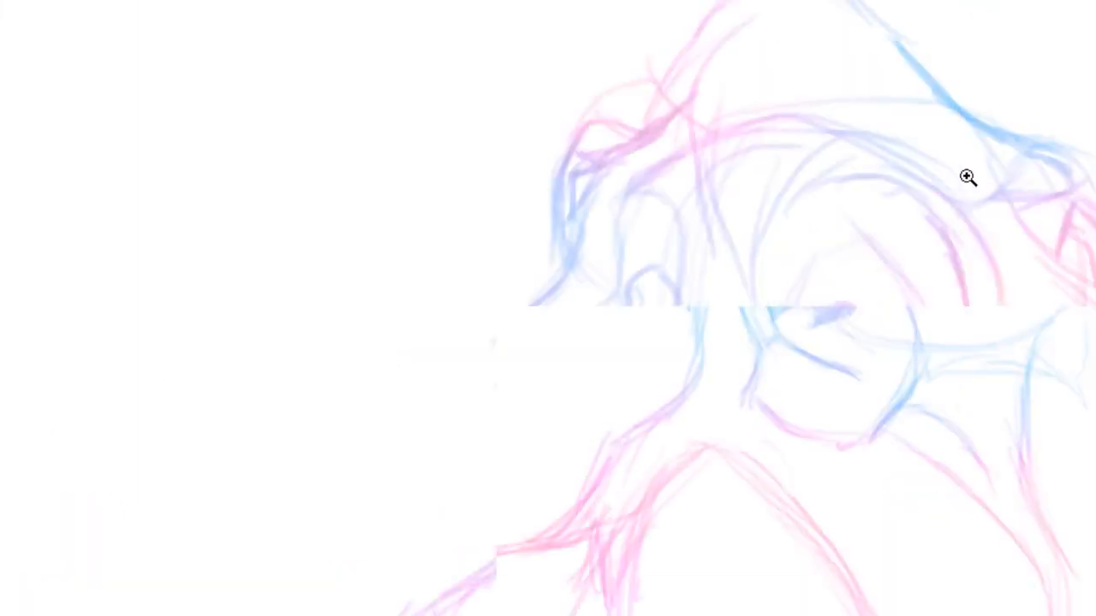
click(907, 113)
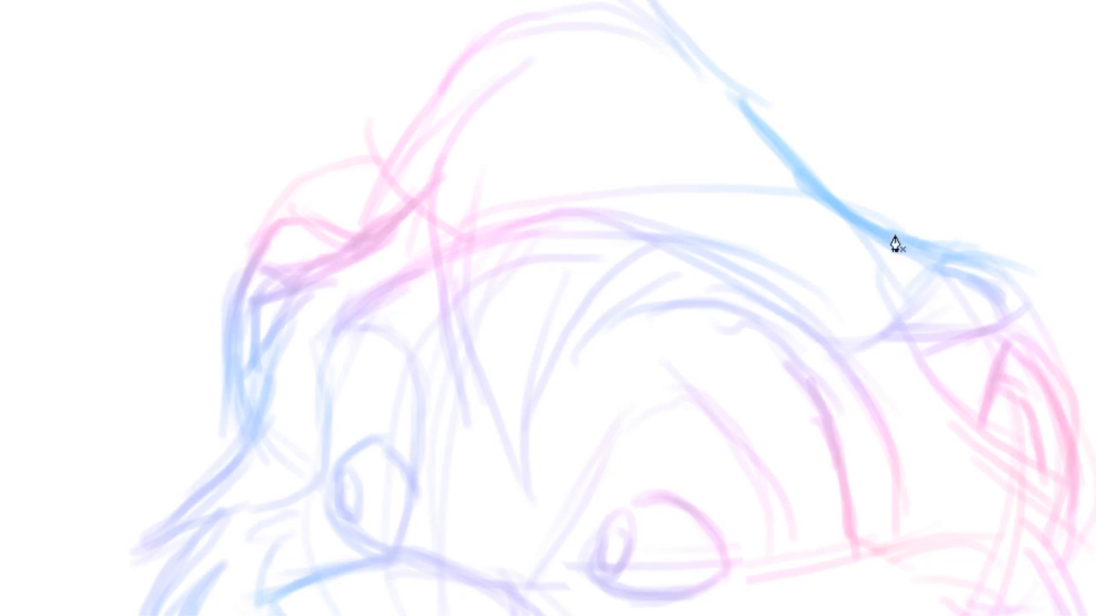
click(921, 247)
drag(736, 26, 729, 0)
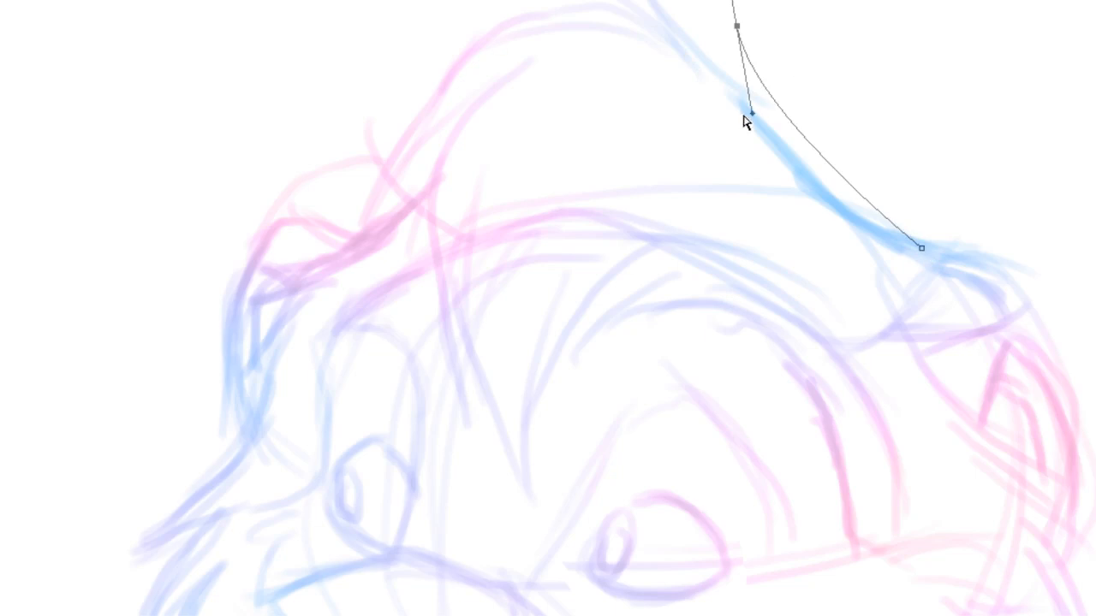
drag(752, 106, 721, 153)
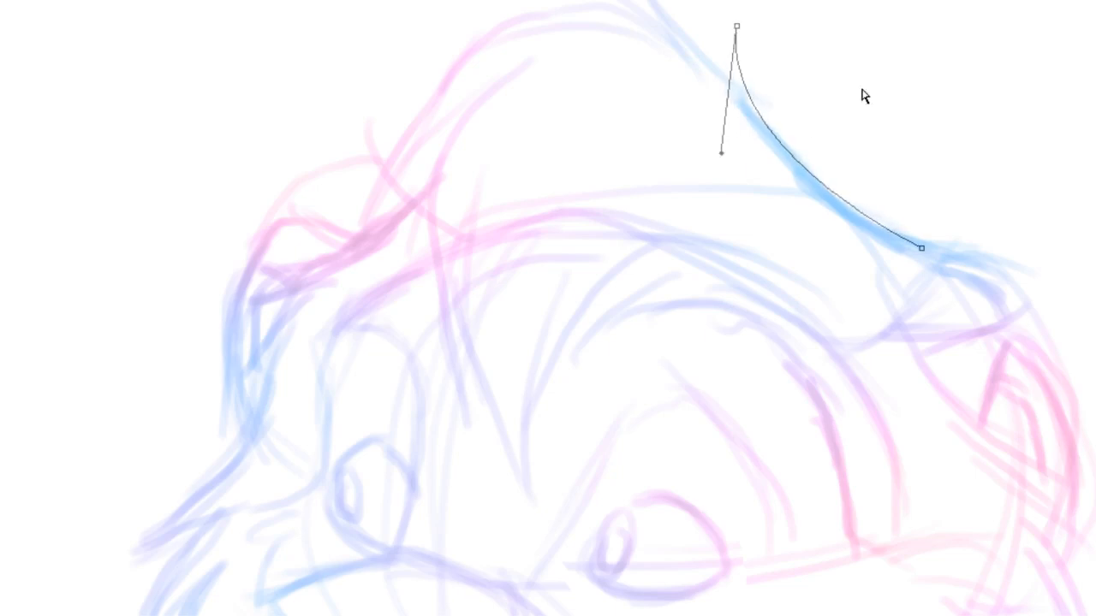
key(b)
scroll(548, 308, left, 1)
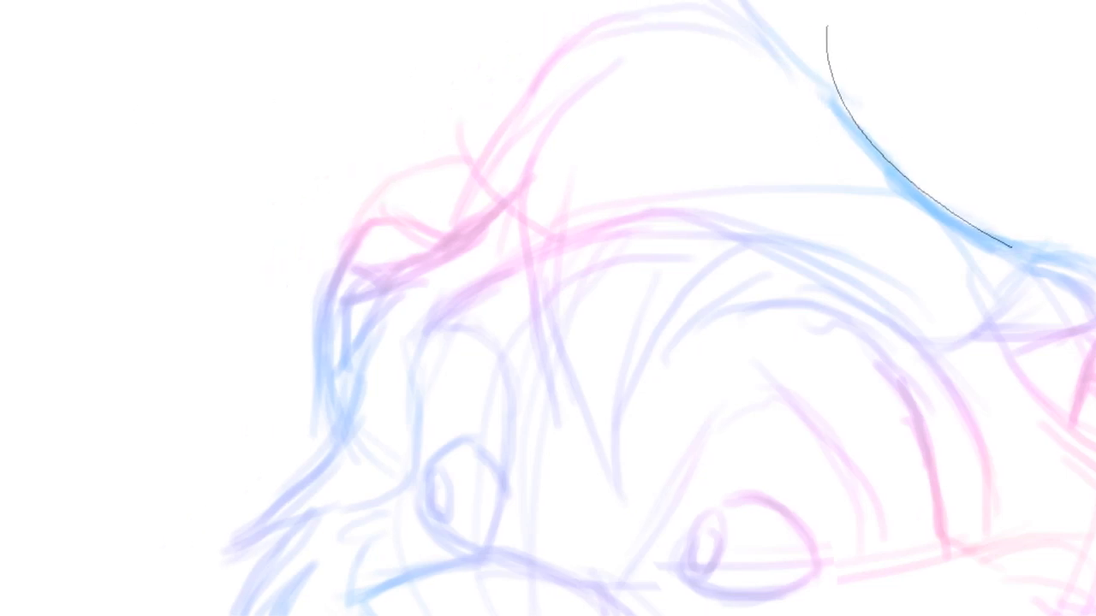
Draw a pointed hair tuft path beside the mane's upper right line with the Pen tool
click(825, 110)
click(752, 32)
click(797, 10)
drag(827, 28, 811, 153)
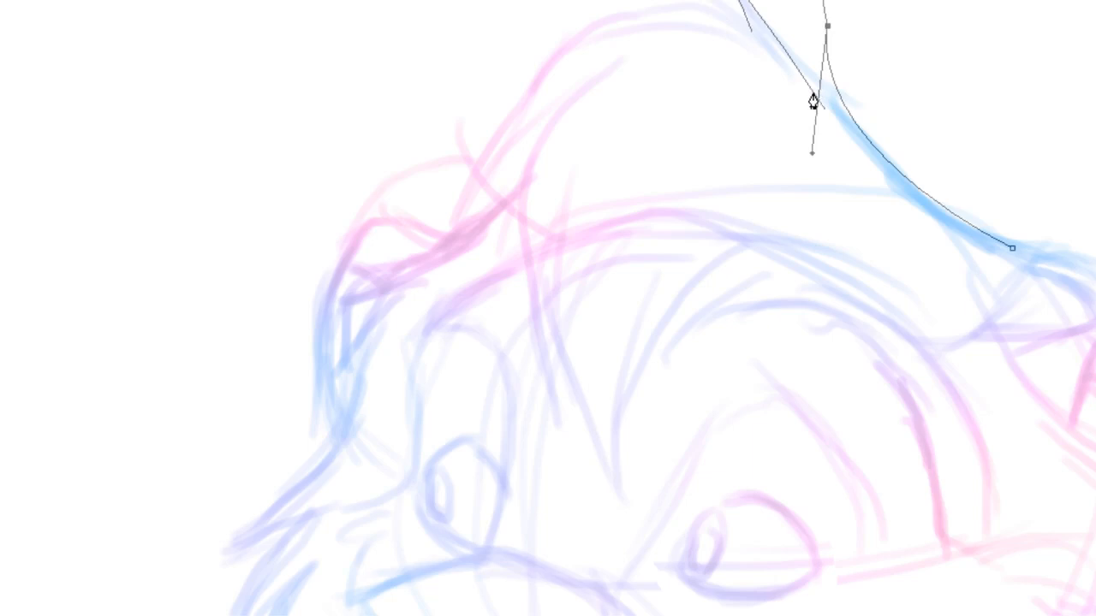
click(812, 94)
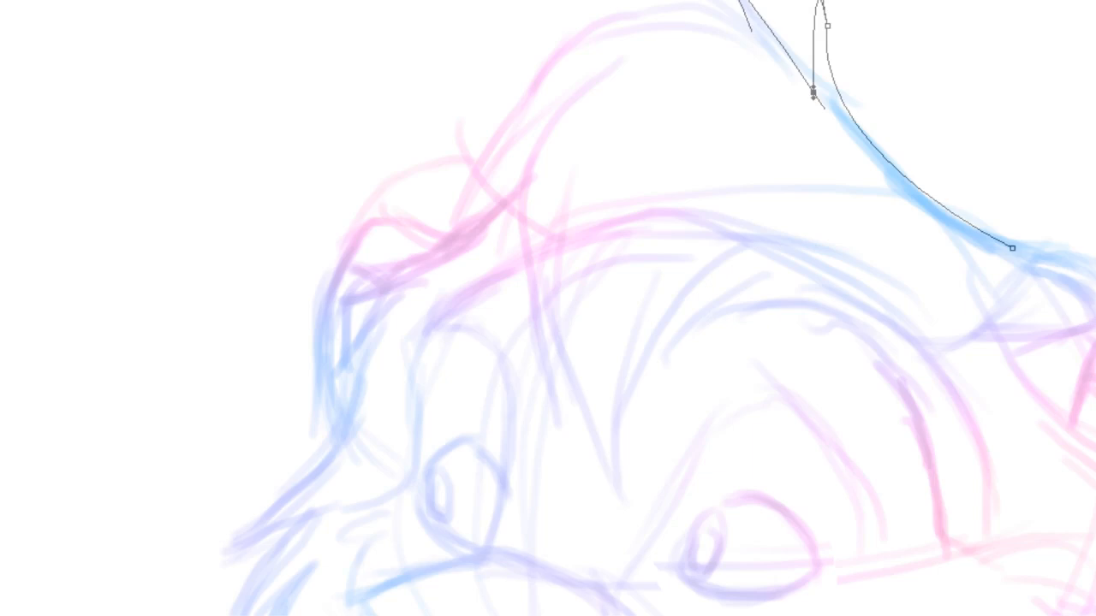
drag(819, 0, 803, 41)
click(796, 8)
click(775, 68)
Draw a pointed tuft path along the top of the mane
drag(618, 2, 503, 30)
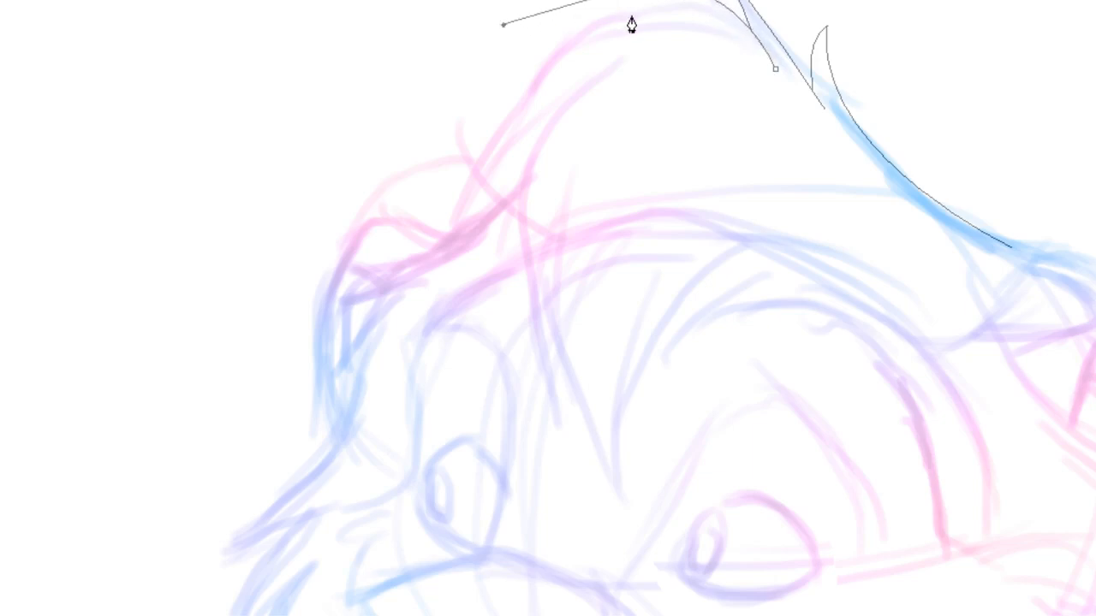
click(698, 7)
drag(502, 25, 572, 2)
click(732, 42)
drag(548, 26, 386, 100)
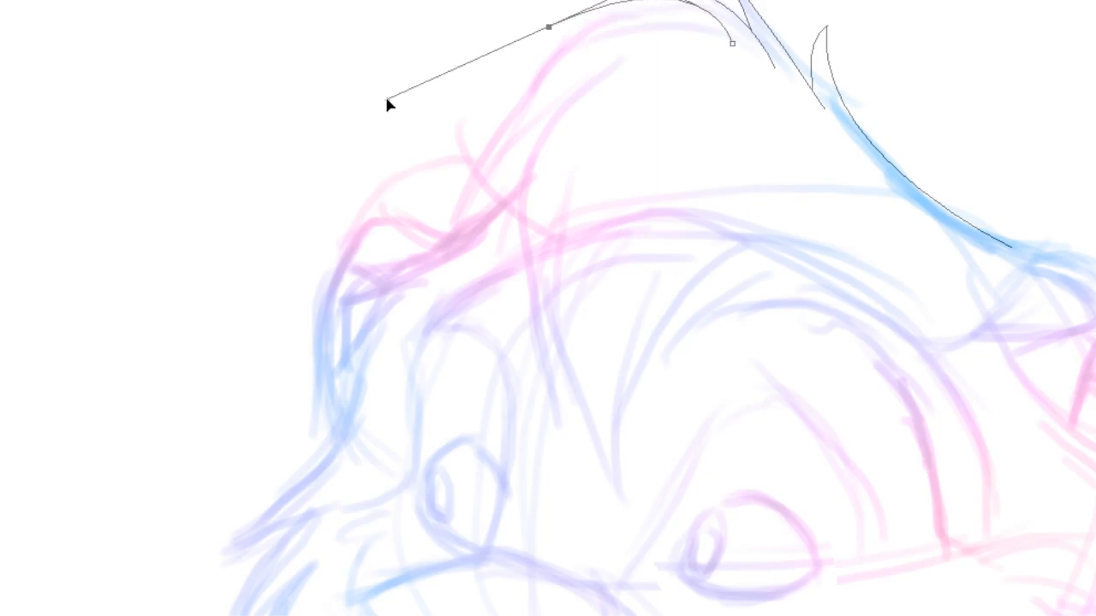
click(625, 18)
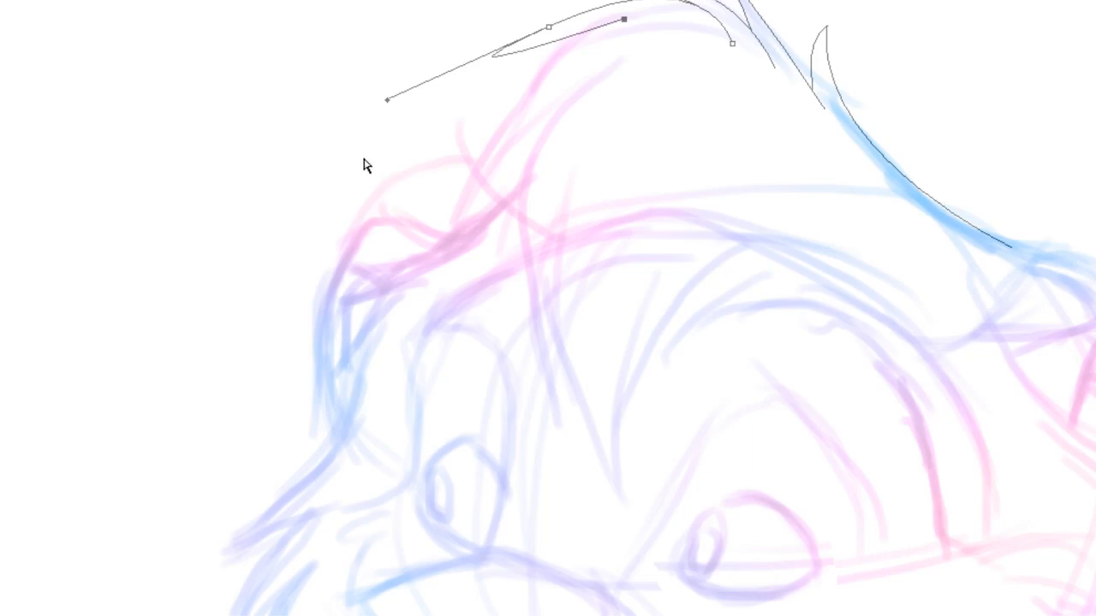
drag(388, 99, 573, 18)
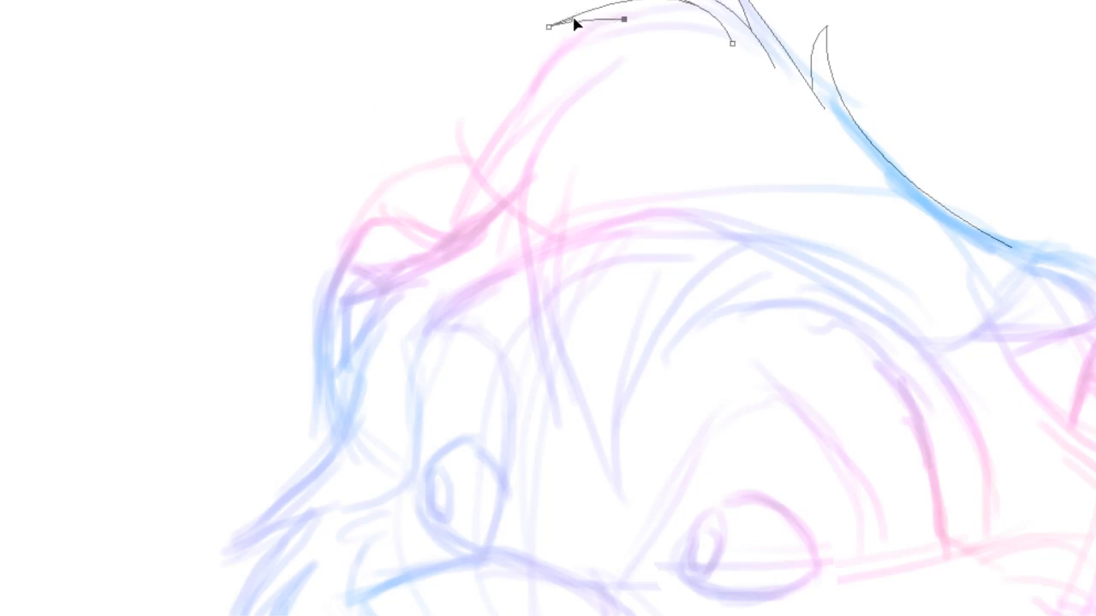
ctrl+click(405, 18)
Trace a long curved mane line down the left side of the head
click(587, 81)
drag(558, 409, 631, 583)
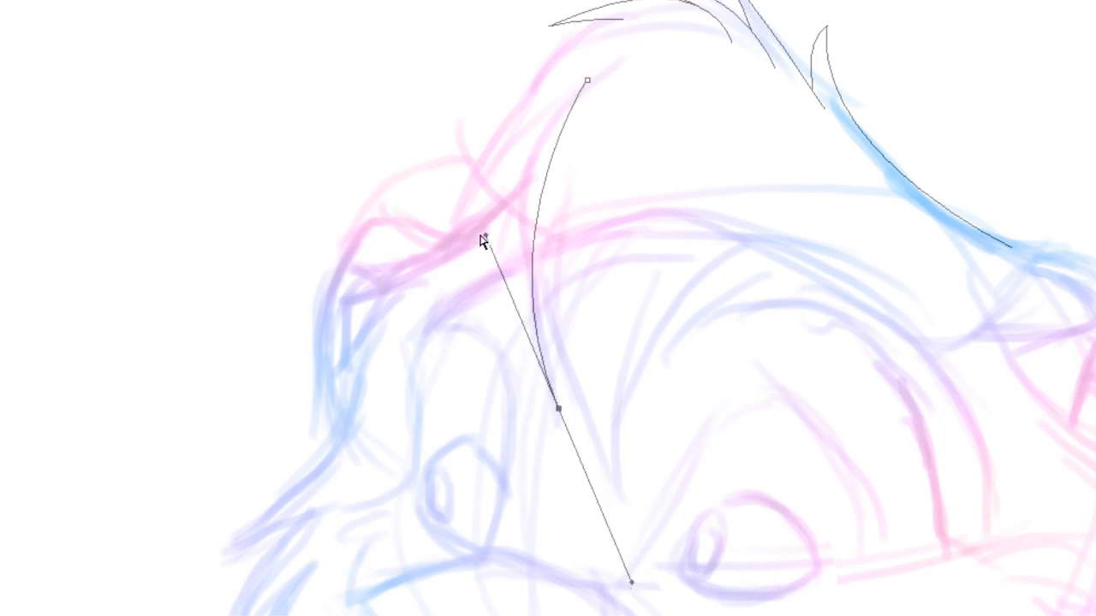
drag(485, 237, 454, 168)
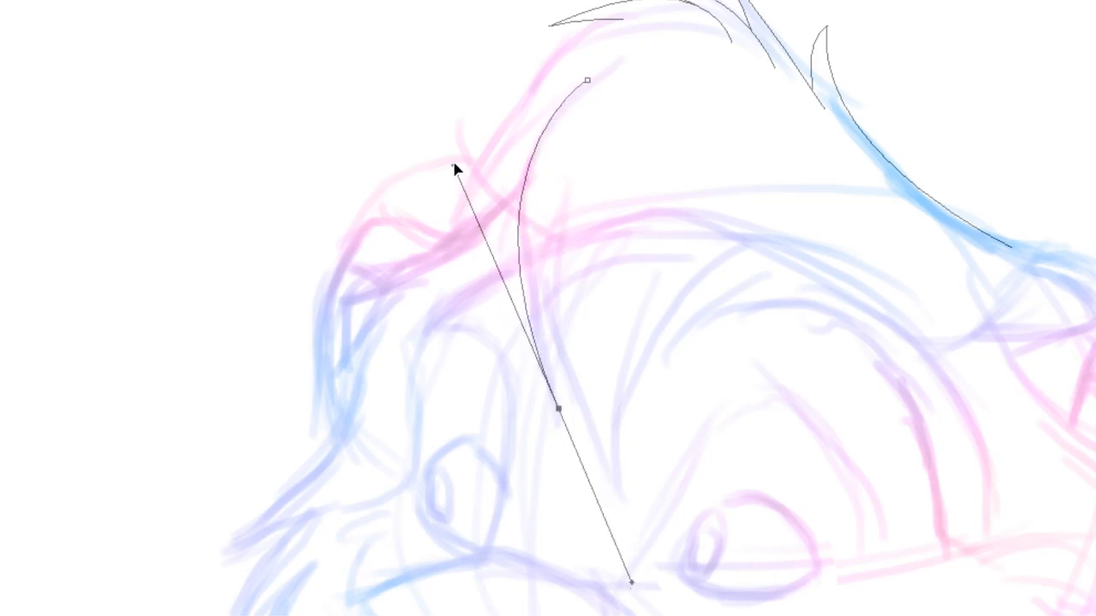
ctrl+click(595, 157)
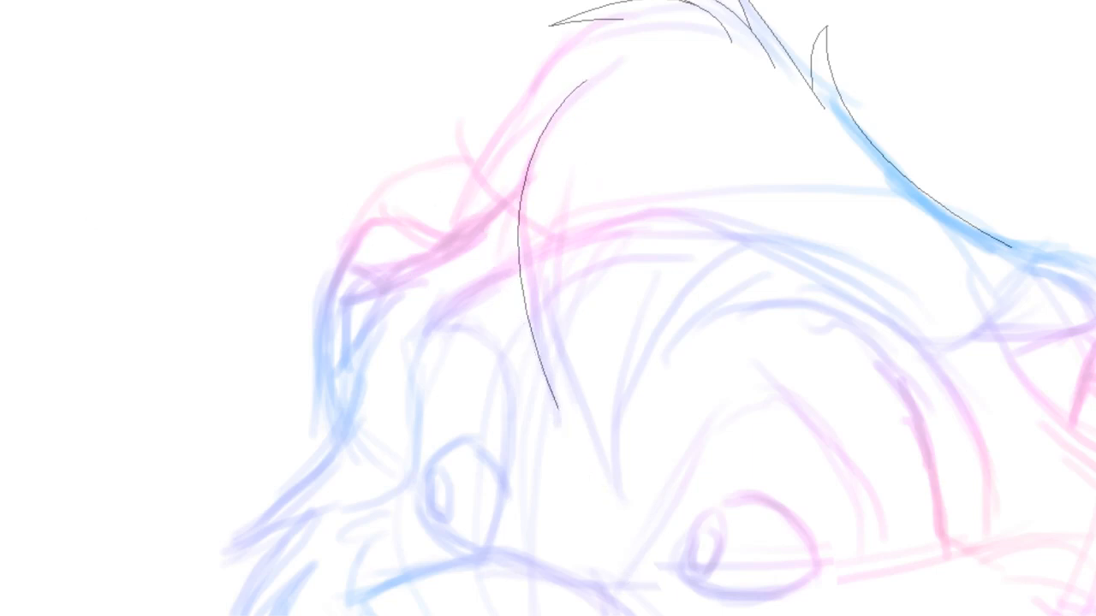
Draw a V-shaped tuft of hair below the long left mane curve
click(549, 276)
drag(611, 479, 656, 547)
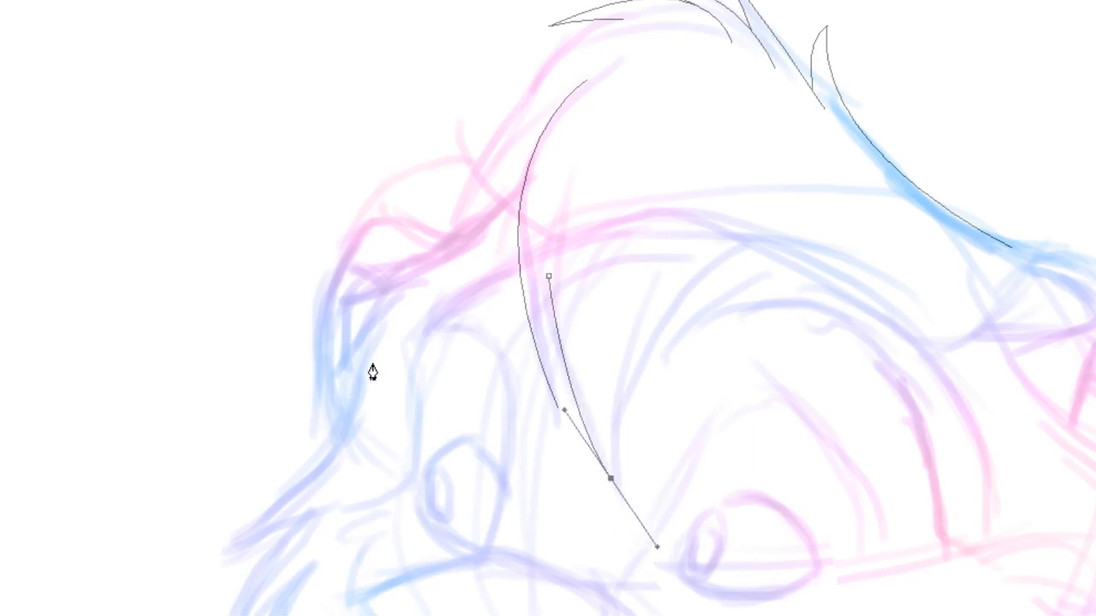
click(689, 297)
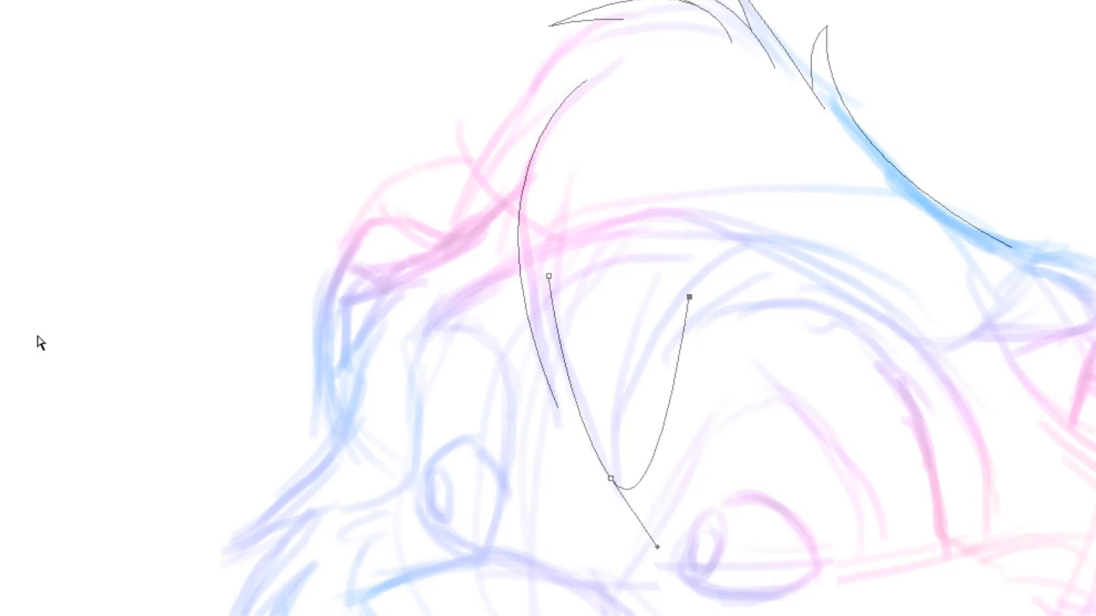
drag(658, 548, 613, 368)
ctrl+click(512, 305)
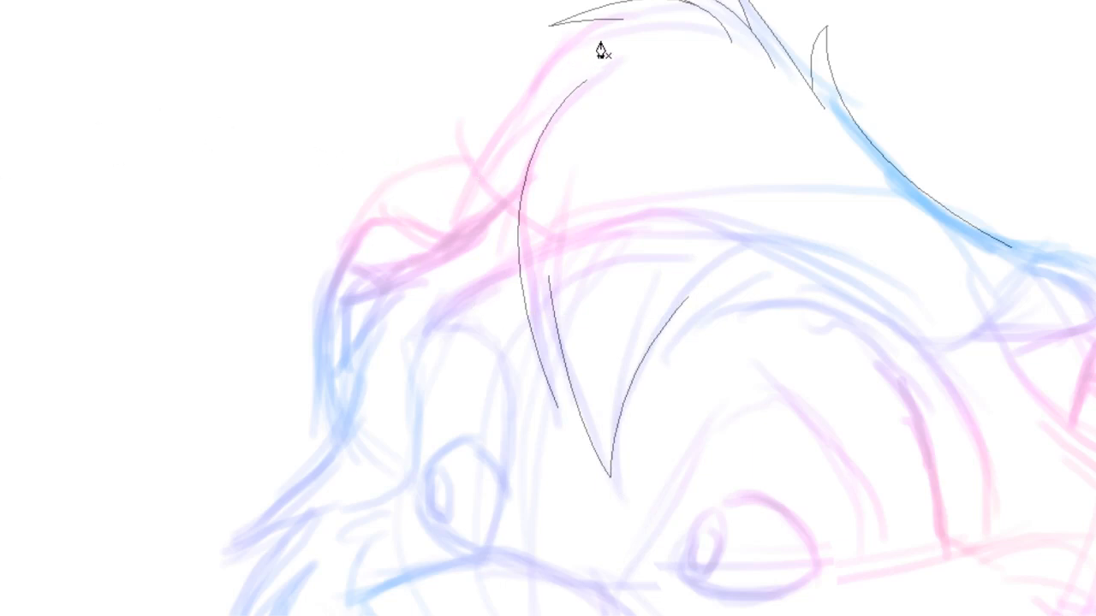
Add a pointed tuft path at the upper left of the mane
click(666, 20)
drag(500, 144, 423, 302)
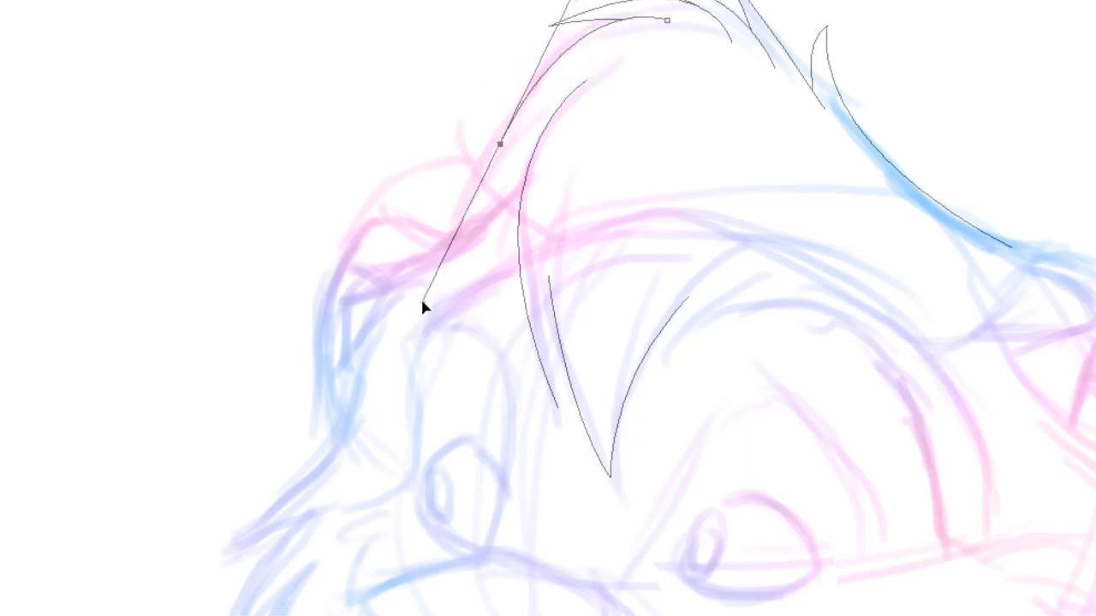
click(568, 96)
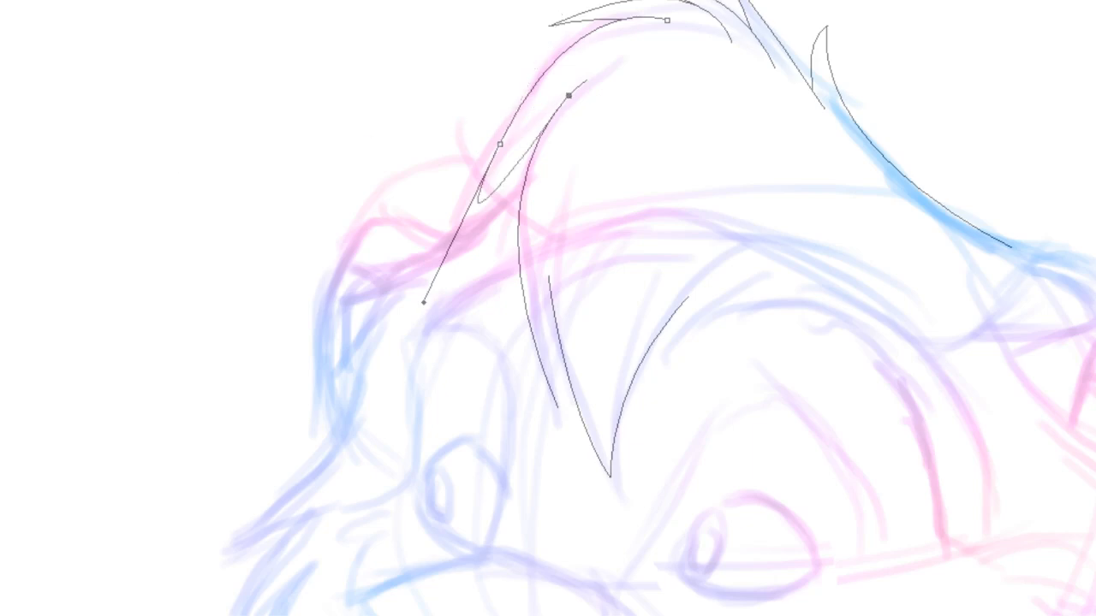
drag(422, 302, 532, 102)
click(367, 91)
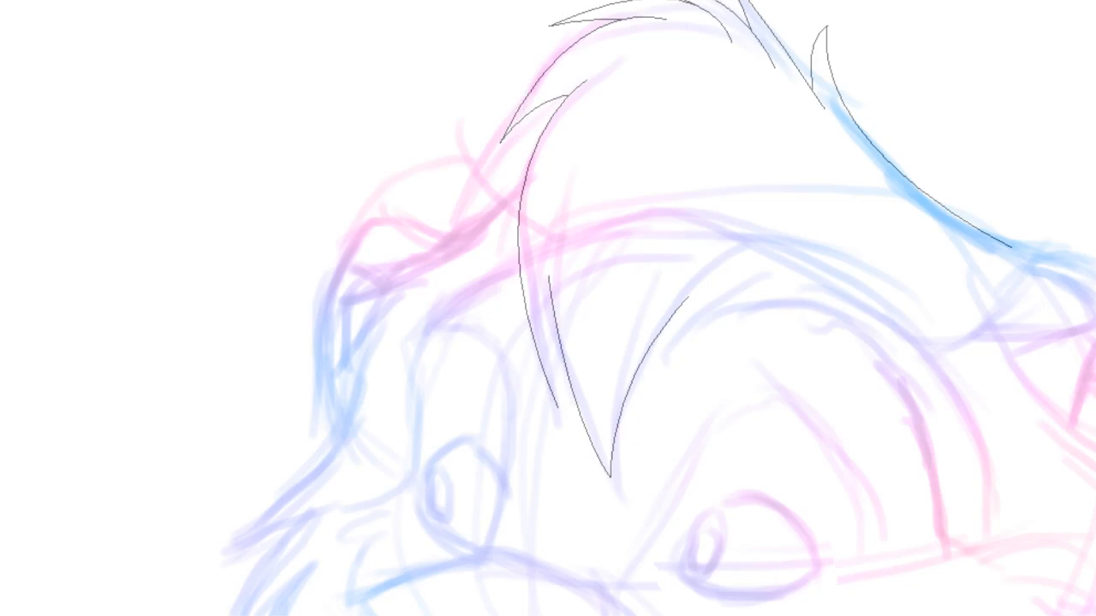
Draw a thin spike of hair alongside the left mane curve
click(554, 314)
click(559, 408)
click(578, 447)
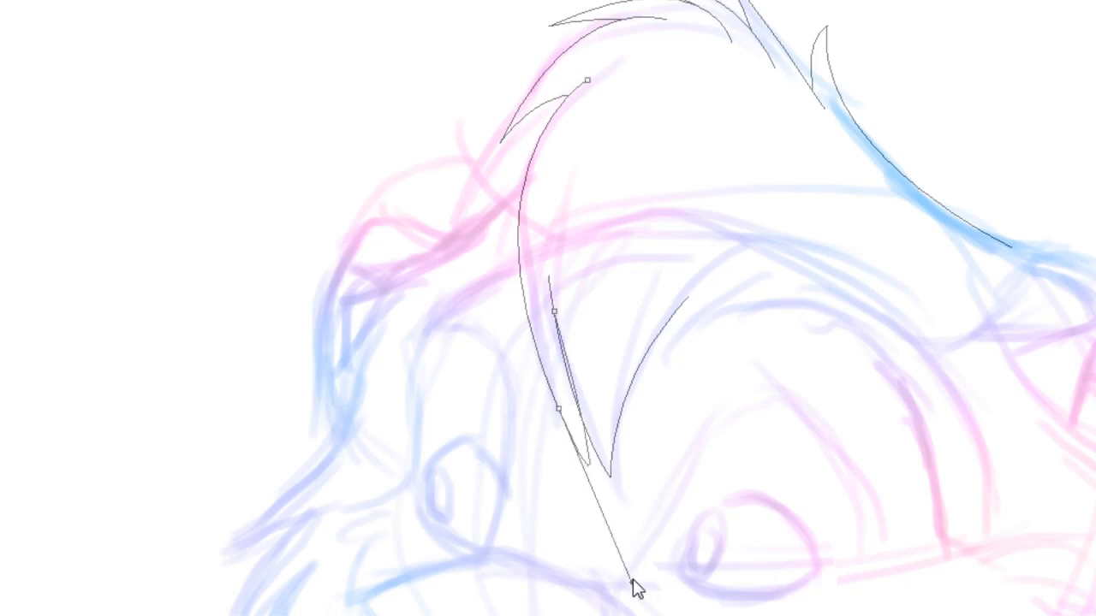
drag(633, 582, 545, 342)
click(579, 238)
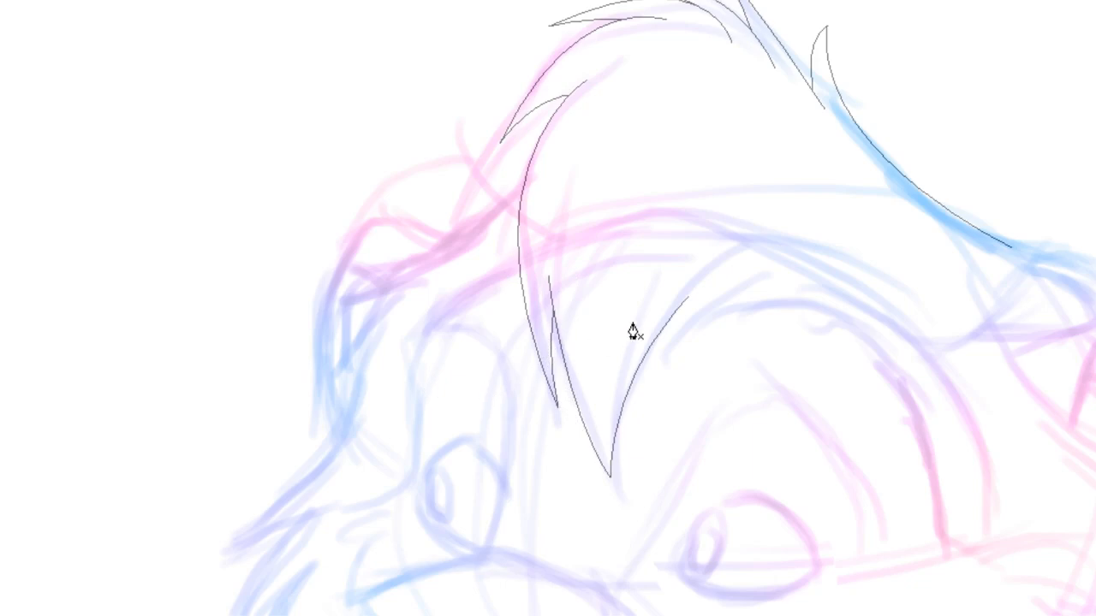
Add a curved strand path inside the V-shaped tuft
click(651, 296)
drag(616, 432, 615, 498)
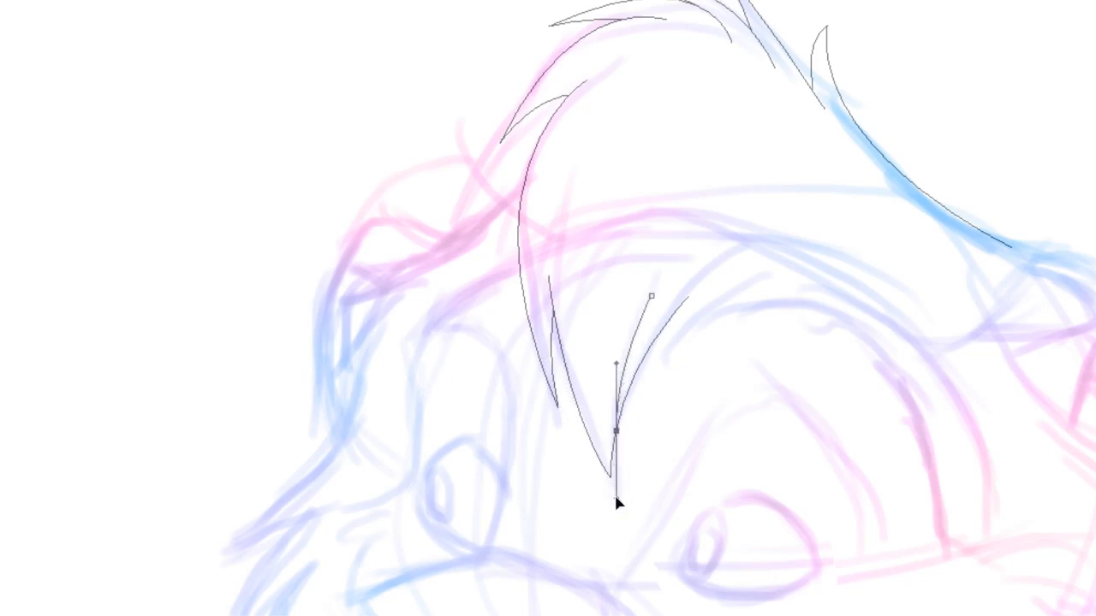
key(Return)
Add a second curved strand path beside the first one inside the V-shaped tuft
click(587, 296)
drag(610, 477, 655, 557)
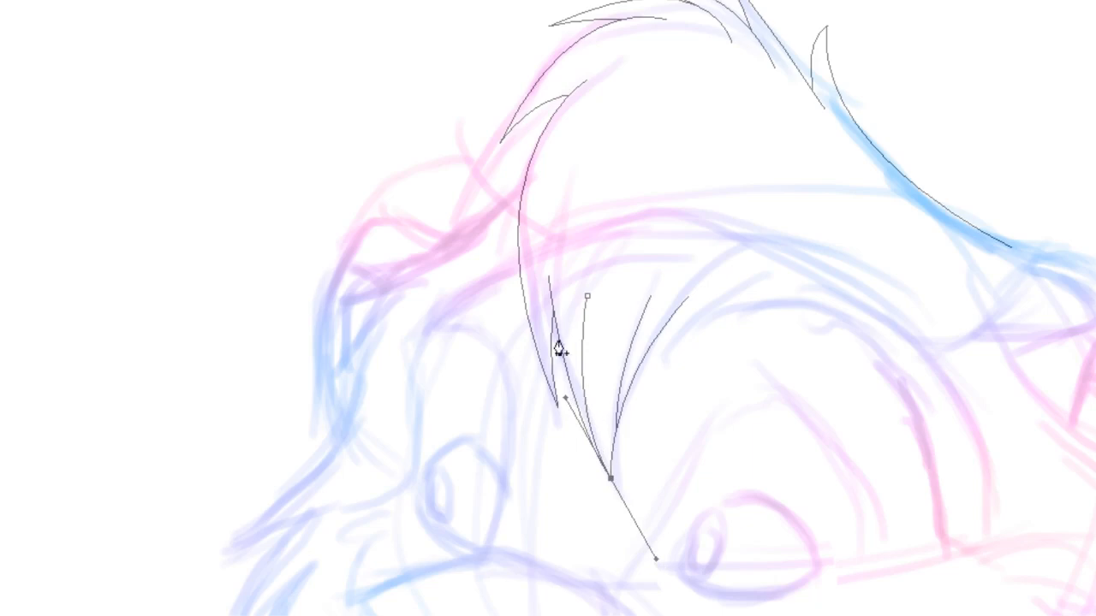
drag(587, 296, 572, 287)
ctrl+click(607, 249)
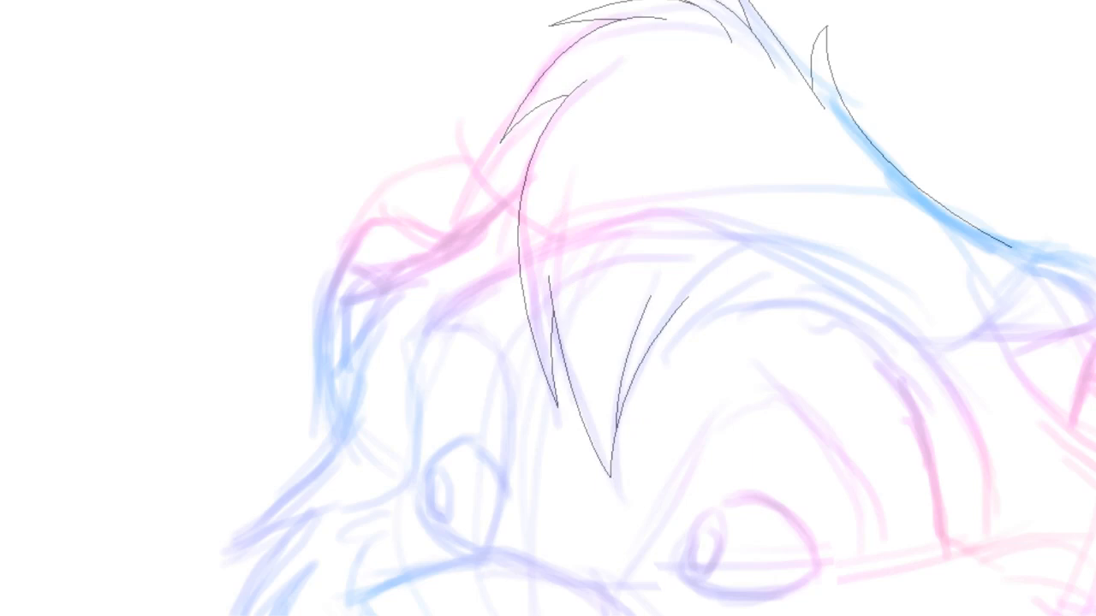
Draw the arching brow line over the eye, ending in a hair spike that joins the V-shaped tuft
scroll(548, 309, right, 1)
scroll(548, 308, down, 3)
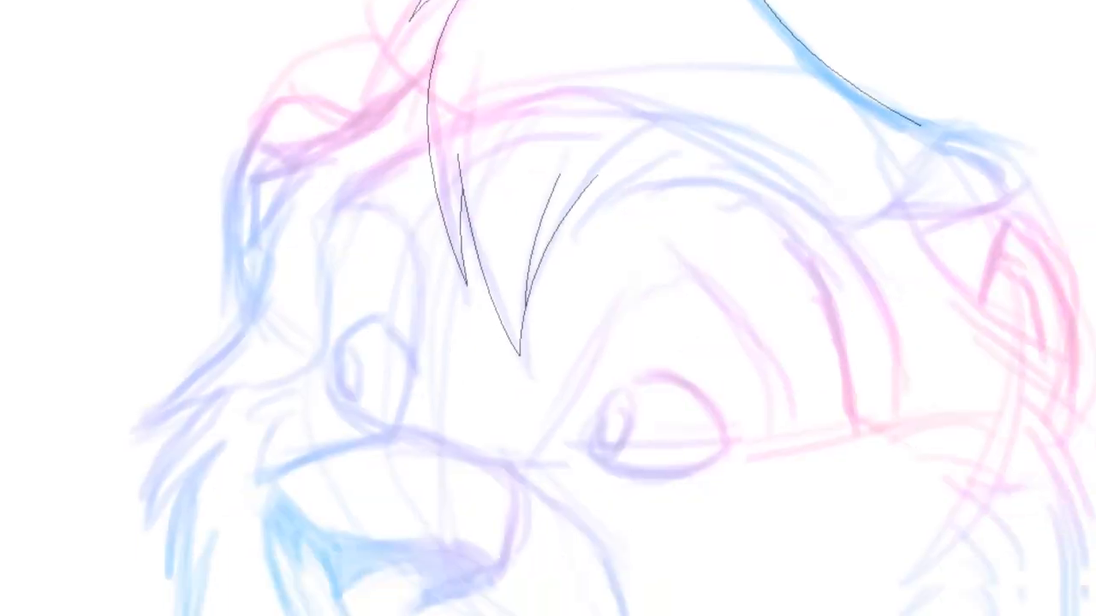
click(847, 284)
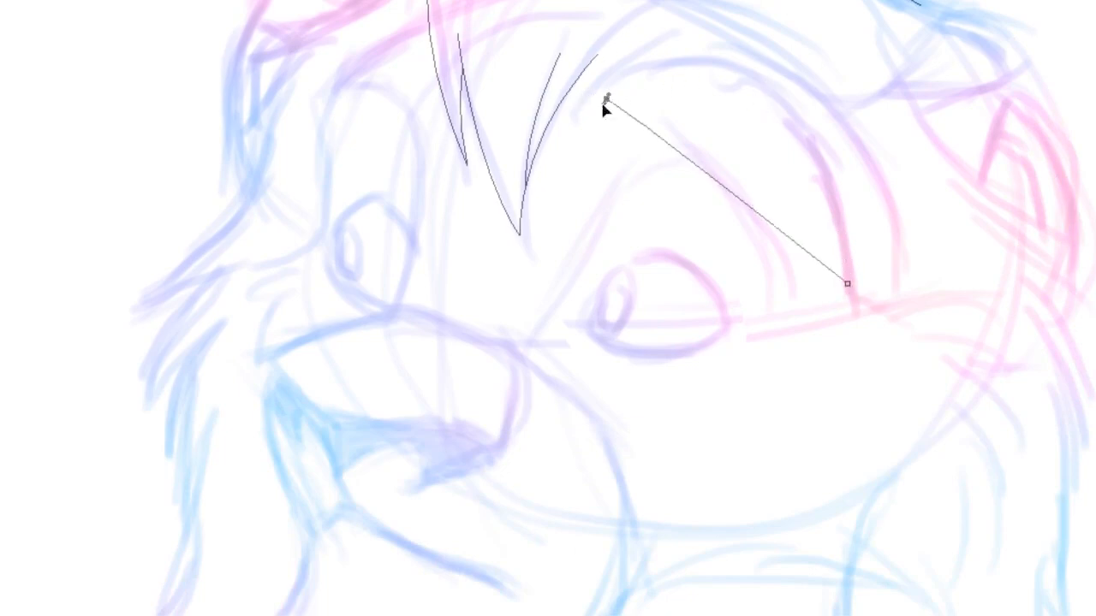
drag(606, 98, 393, 236)
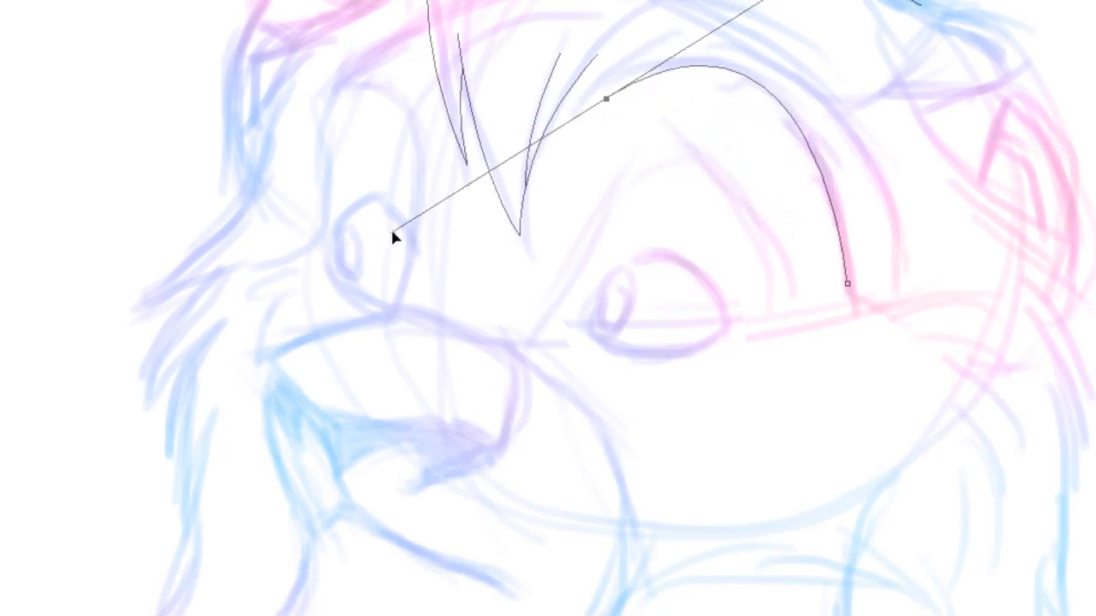
click(655, 36)
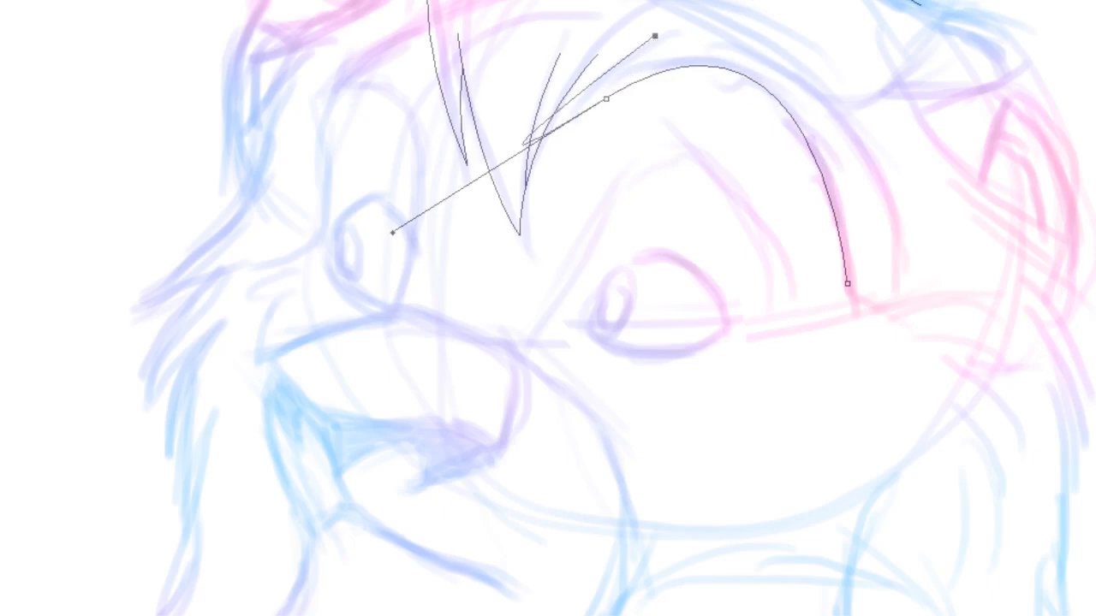
drag(393, 232, 624, 64)
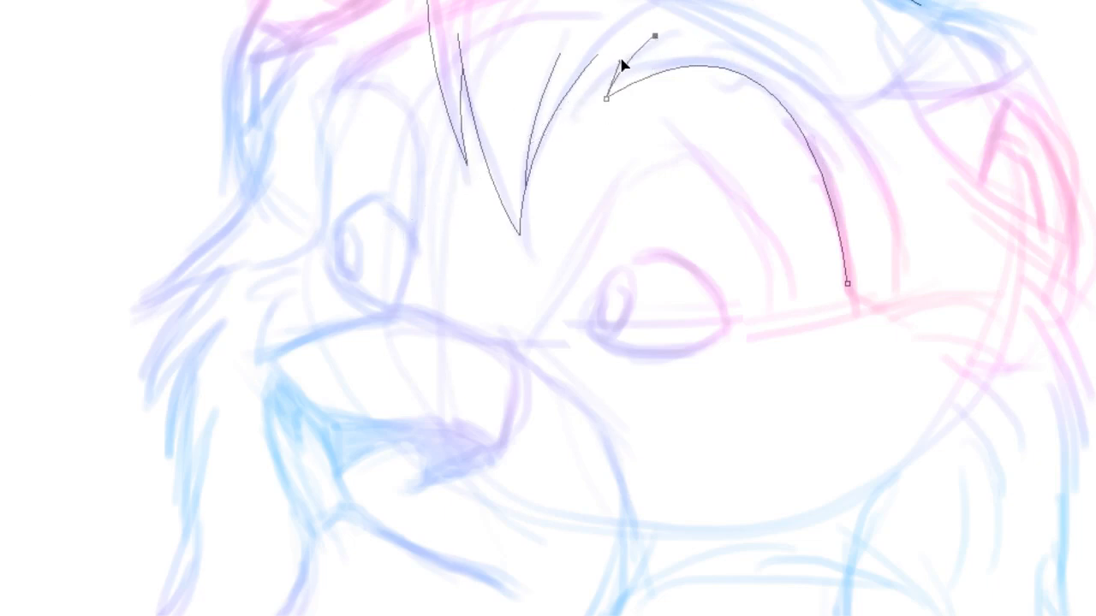
ctrl+click(699, 17)
click(630, 59)
drag(540, 143, 510, 204)
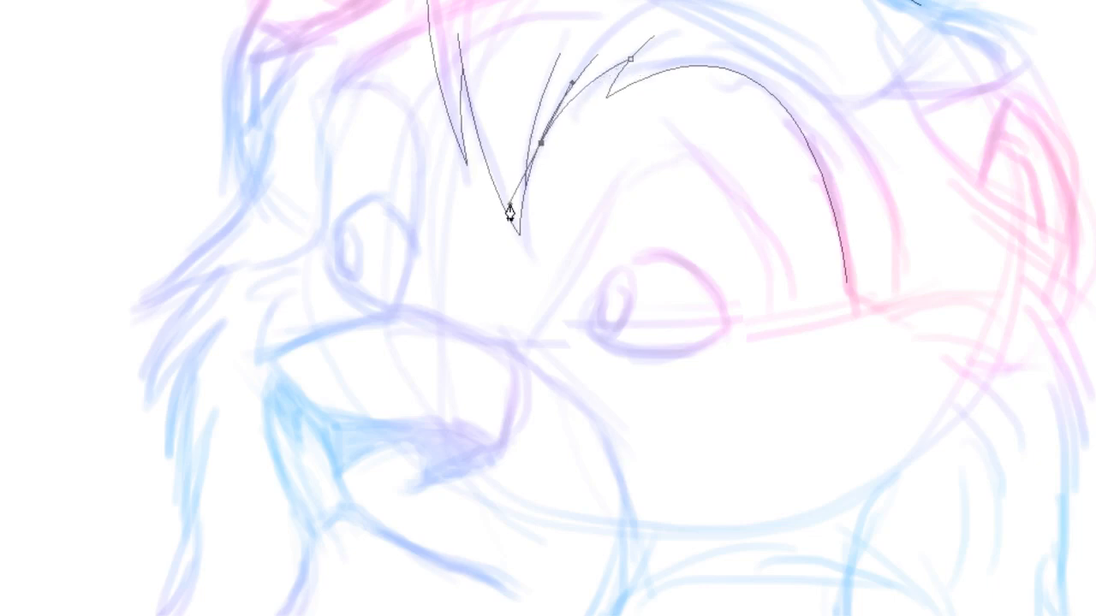
key(Escape)
Draw the top line of the muzzle and the front curve of the nose
scroll(548, 308, down, 4)
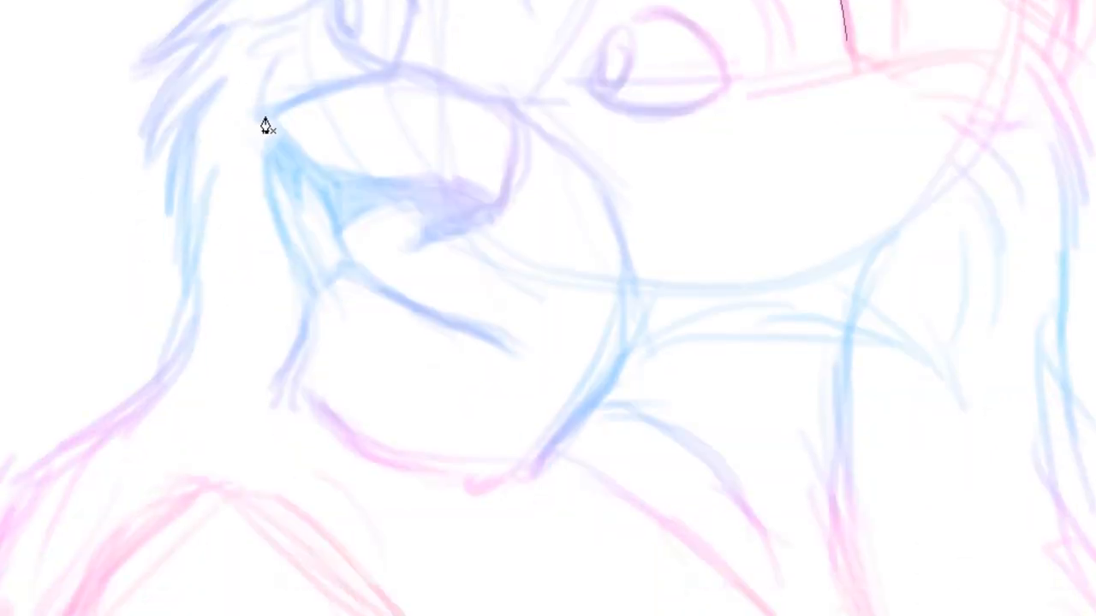
click(266, 115)
drag(417, 82, 451, 119)
ctrl+click(615, 129)
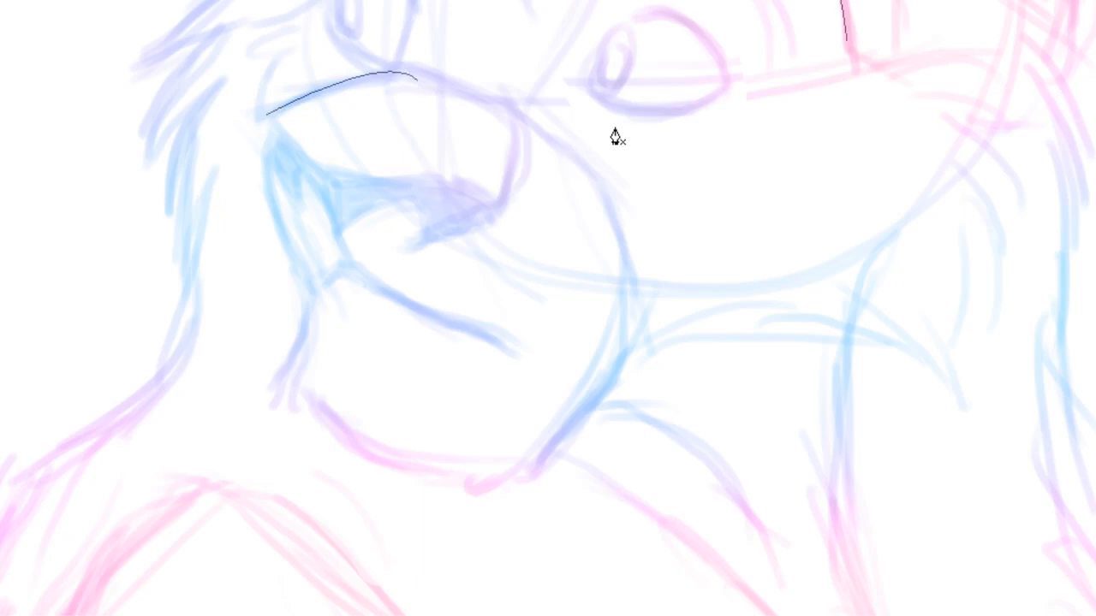
click(500, 101)
drag(495, 209, 440, 301)
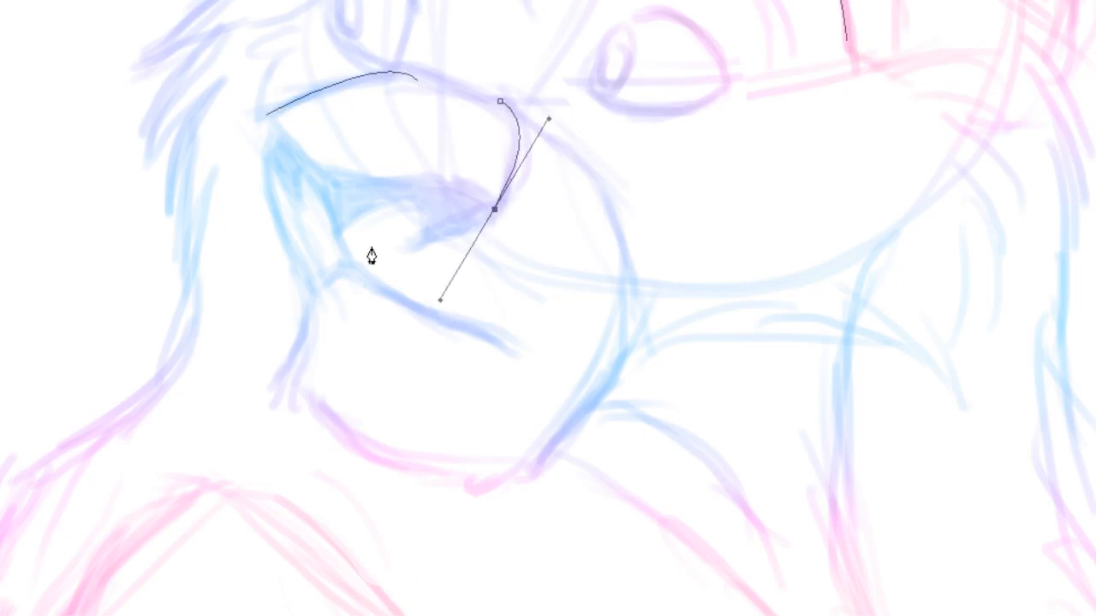
ctrl+click(328, 225)
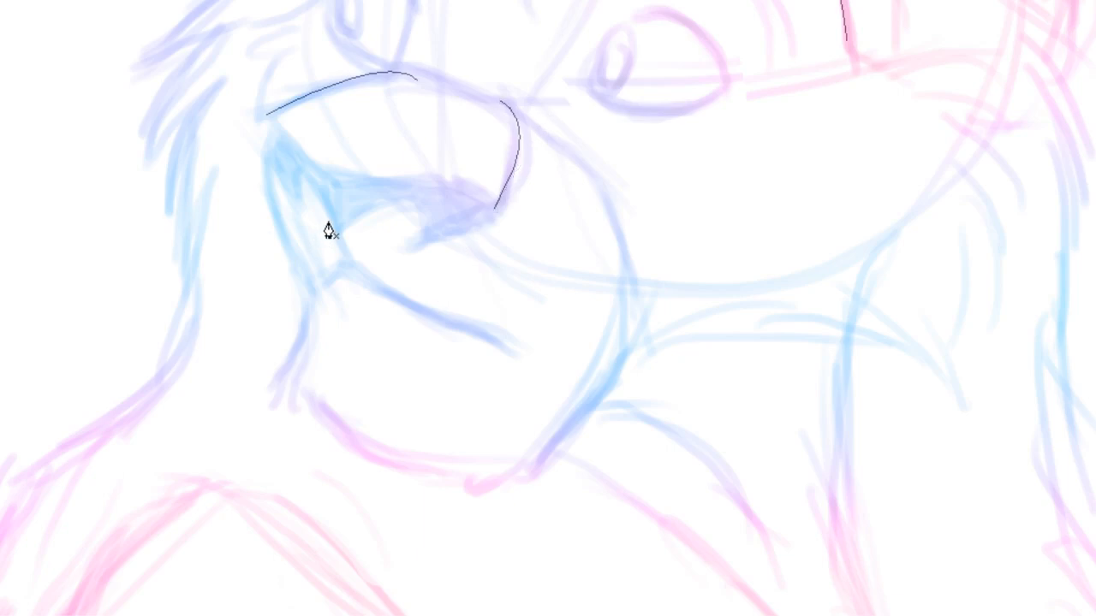
Draw the nose's lower edge, running back to the starting point of the muzzle line
click(337, 180)
drag(457, 188, 470, 195)
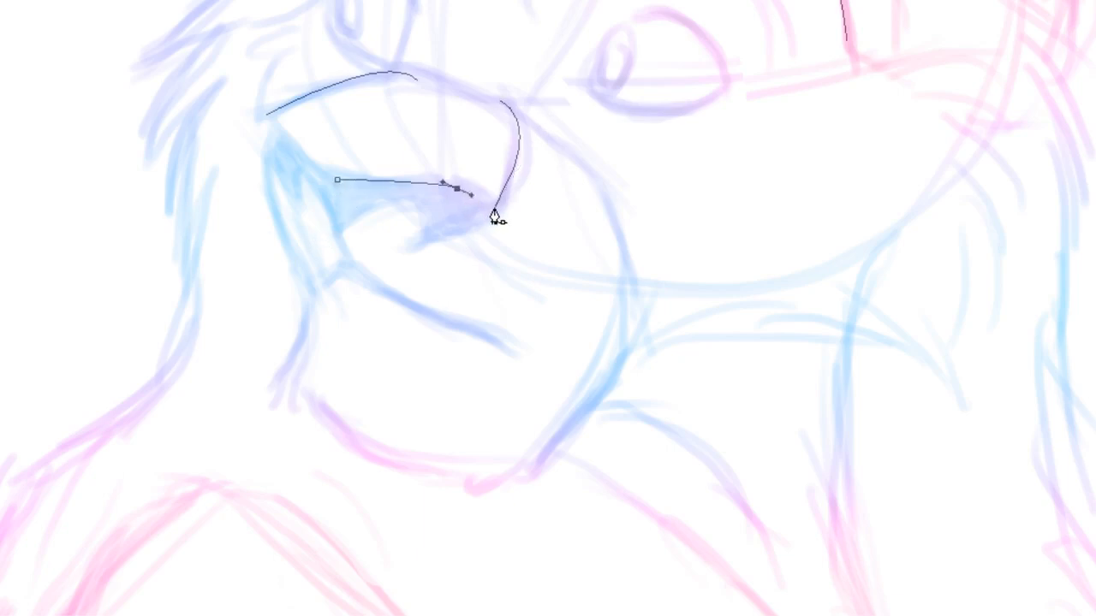
click(461, 247)
click(466, 246)
drag(440, 299, 471, 188)
click(195, 163)
click(478, 199)
drag(470, 189, 470, 188)
click(450, 170)
click(480, 198)
click(481, 175)
click(337, 181)
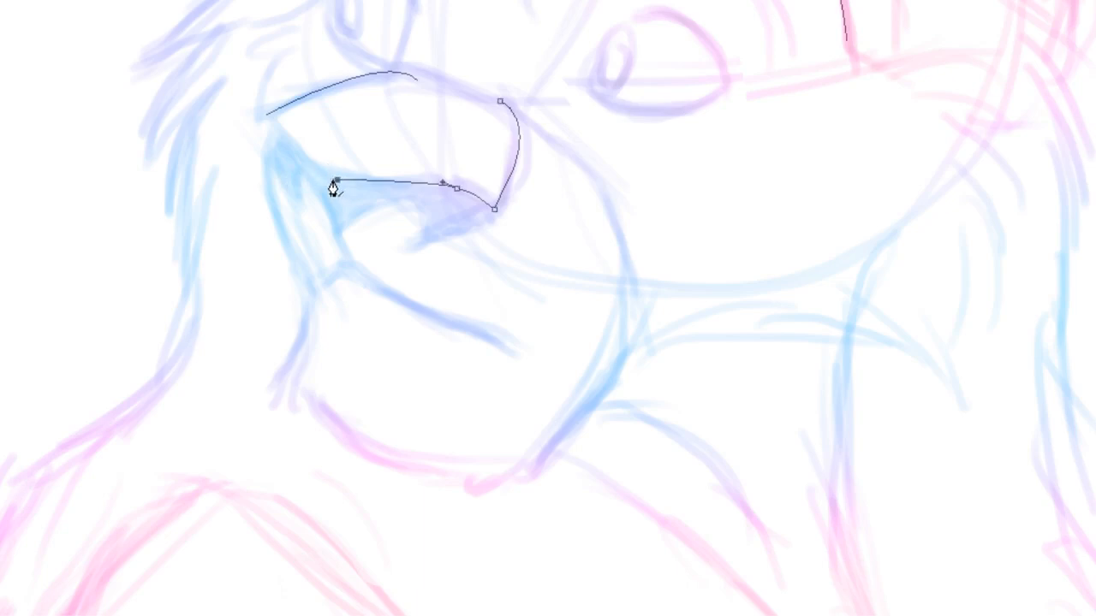
click(266, 115)
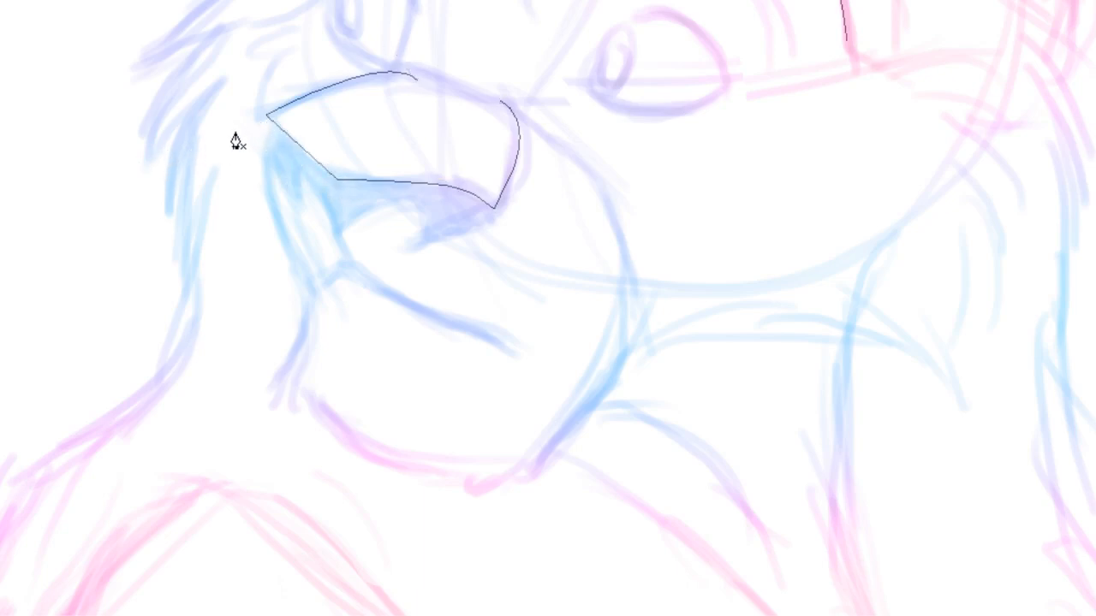
Draw and reshape a curved mouth line just below the nose
click(296, 161)
drag(338, 241, 349, 281)
key(Escape)
click(442, 207)
click(337, 245)
key(Escape)
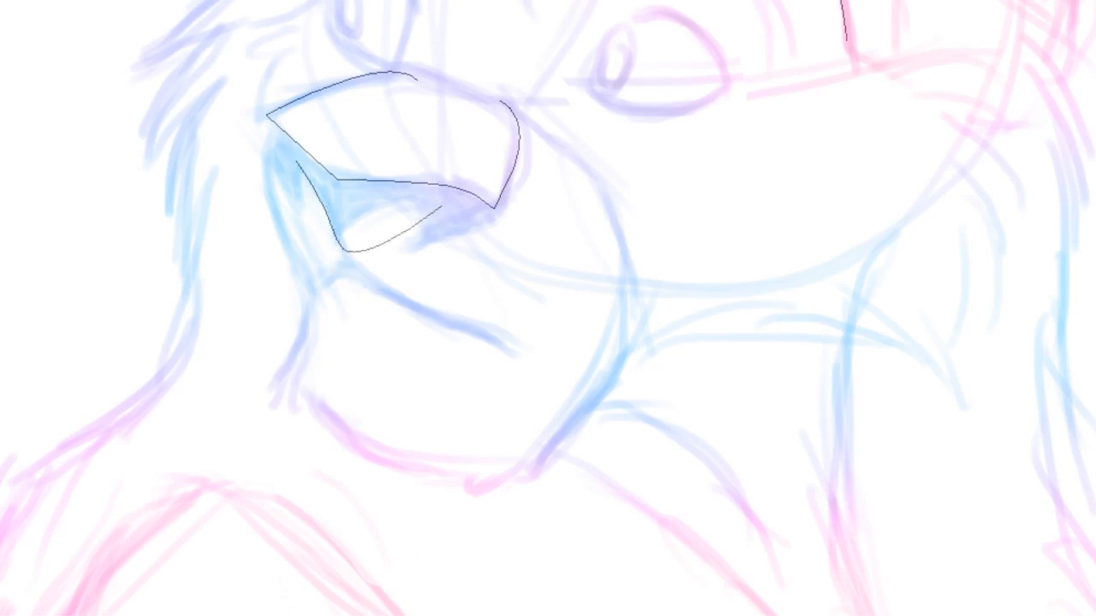
click(372, 255)
drag(349, 286, 362, 183)
click(382, 139)
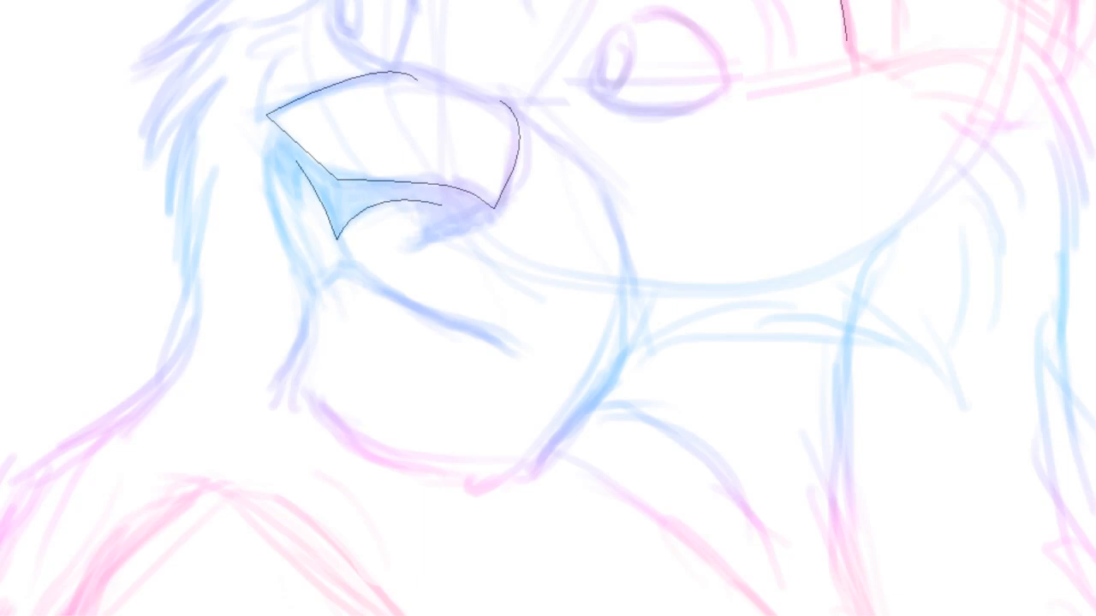
Add a narrow pointed fold path running down from the muzzle's corner along the cheek
click(266, 114)
drag(298, 206, 364, 292)
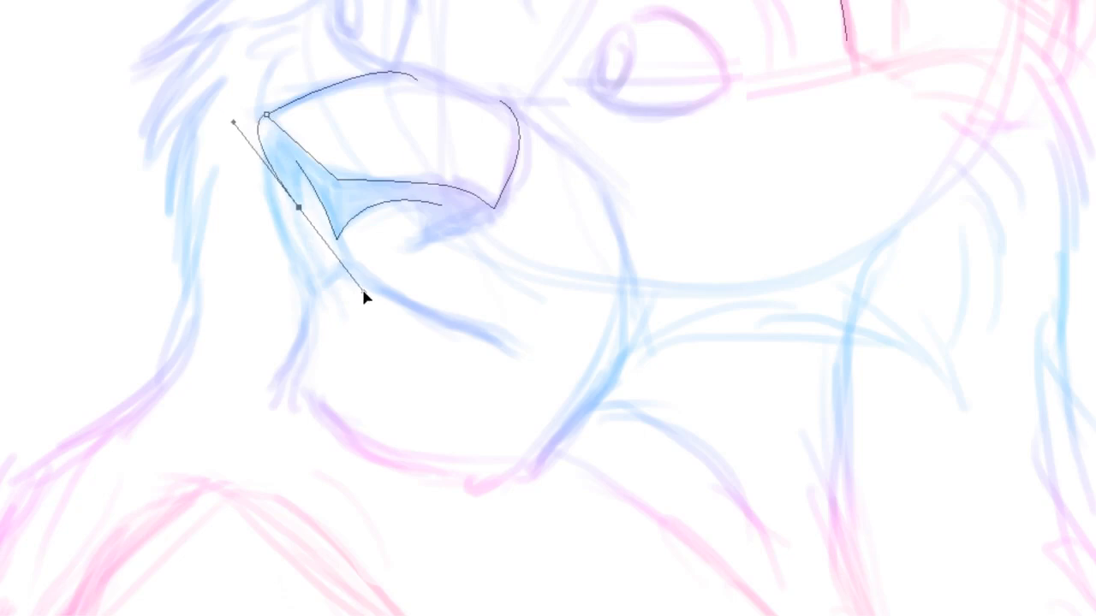
click(299, 167)
drag(365, 295, 269, 145)
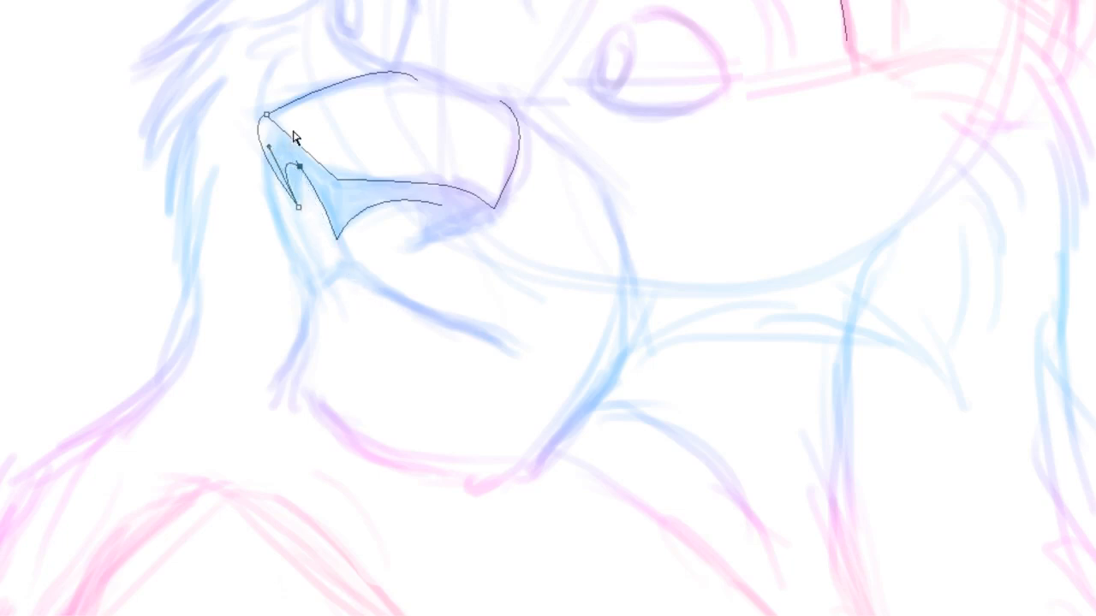
key(Escape)
Add a pointed hook to the mouth line under the nose and adjust its anchor points
drag(494, 214, 338, 240)
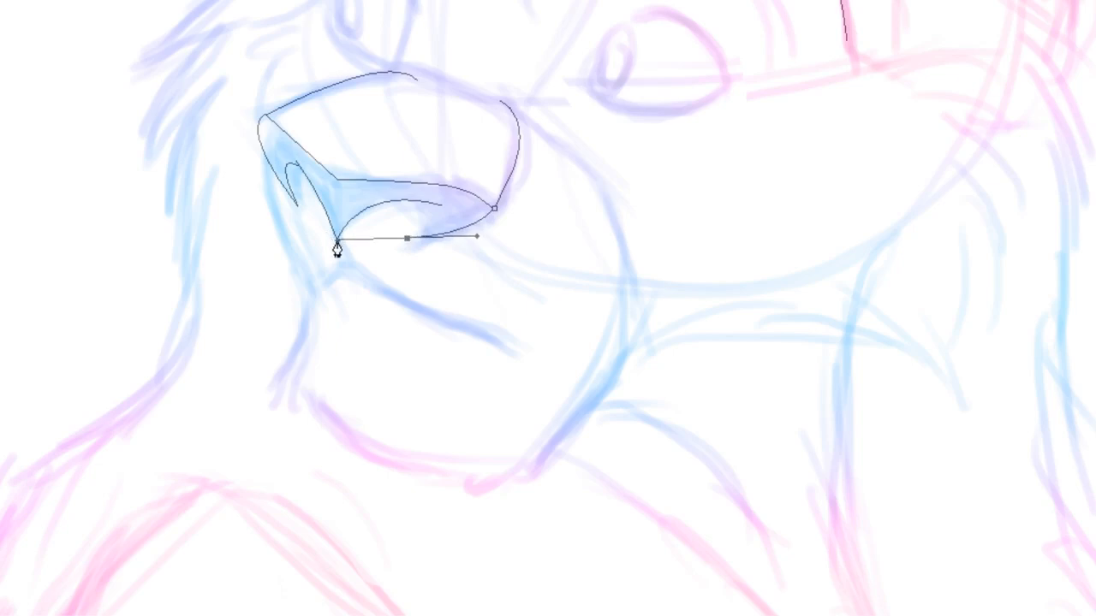
click(419, 203)
key(v)
drag(387, 222, 437, 219)
drag(336, 240, 341, 226)
key(Escape)
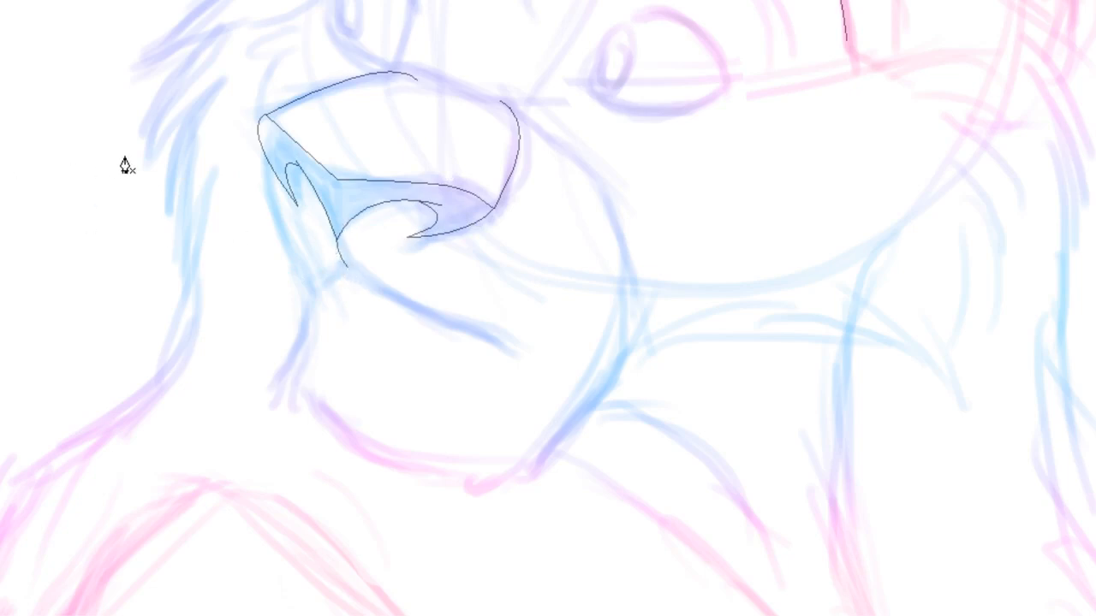
Draw the outer cheek curve down from the muzzle's corner
click(261, 147)
click(307, 291)
drag(307, 292, 355, 363)
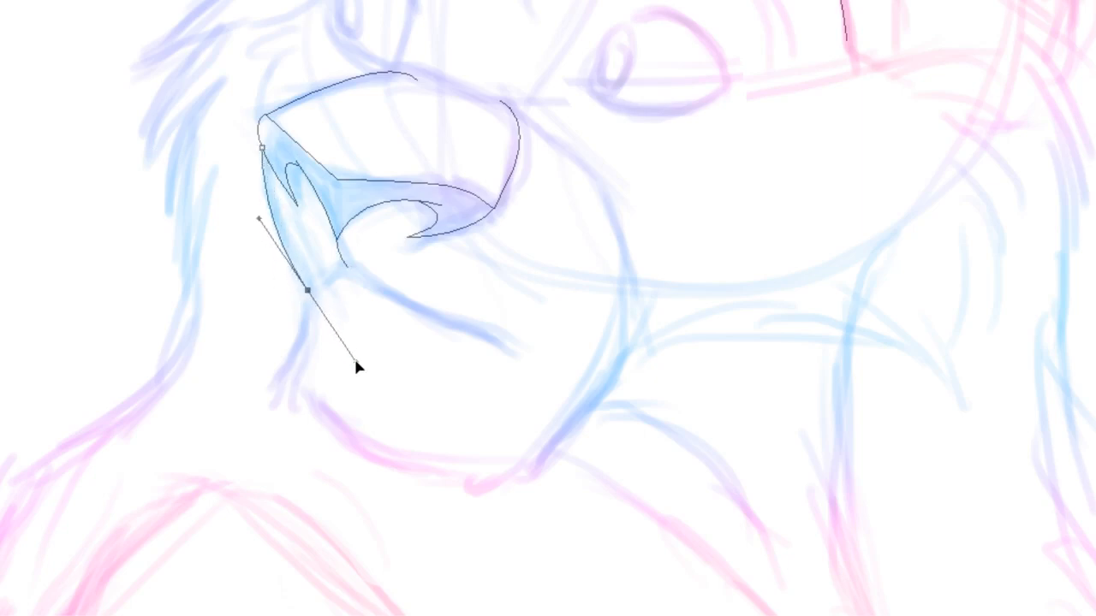
key(Escape)
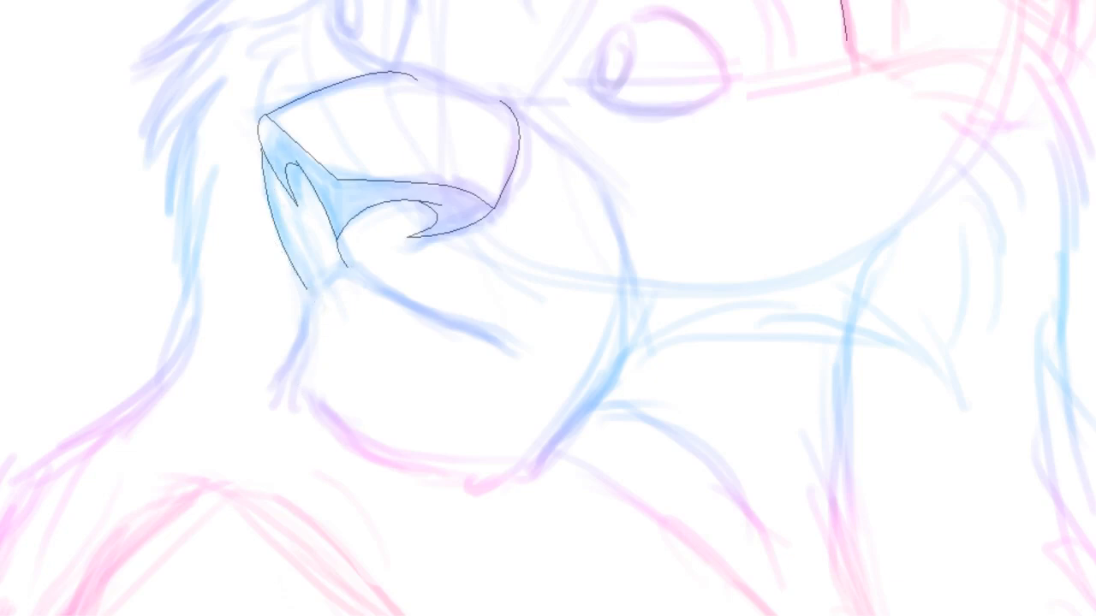
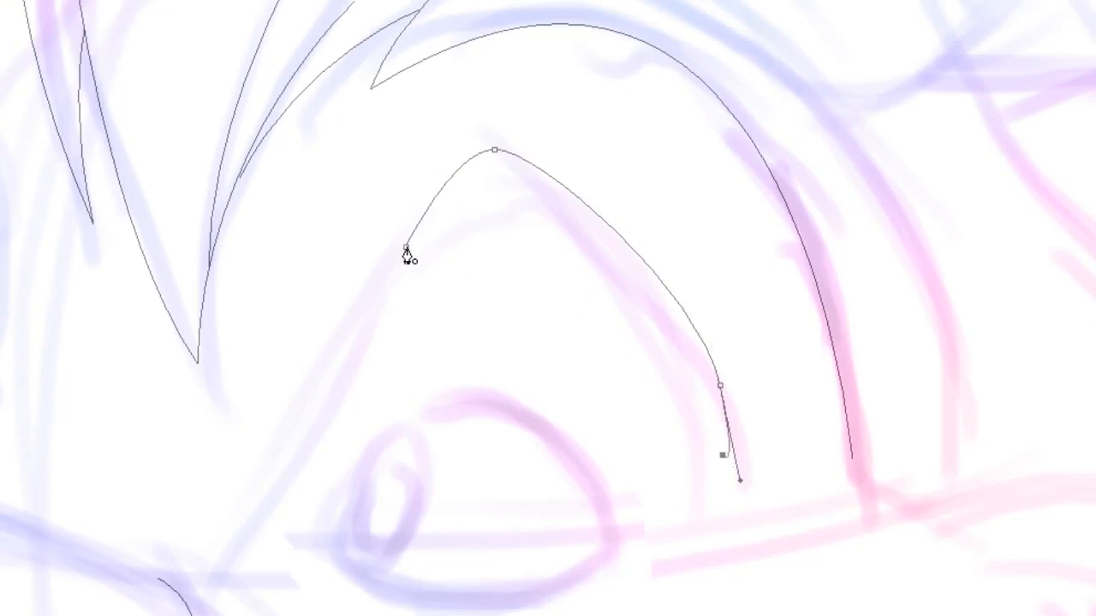
Close the crescent shape above the right eye and adjust its anchor points and handles
drag(405, 248, 259, 409)
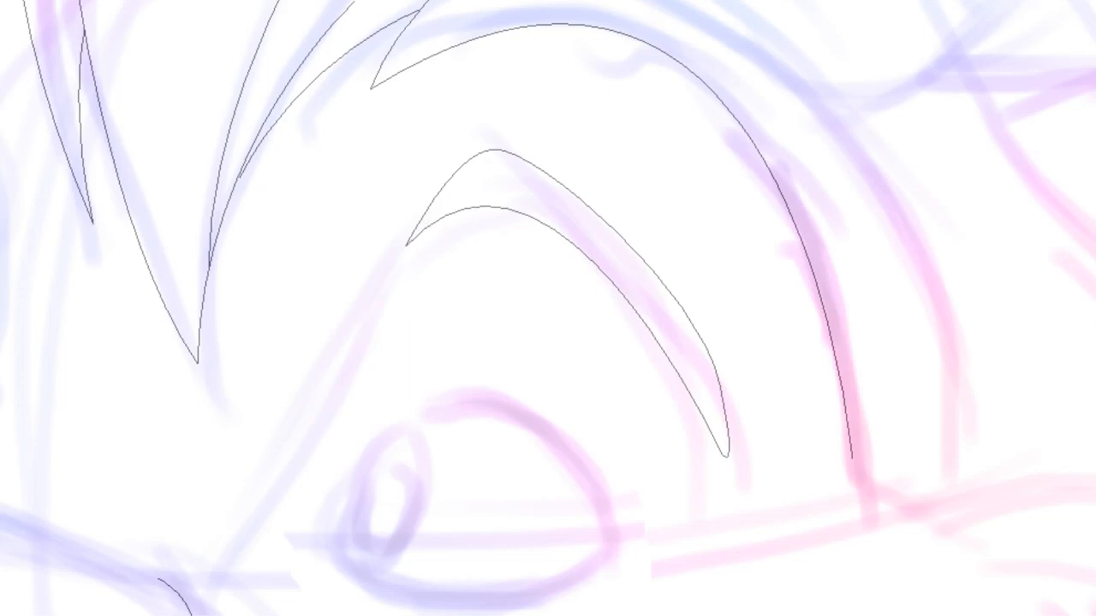
click(728, 443)
click(681, 310)
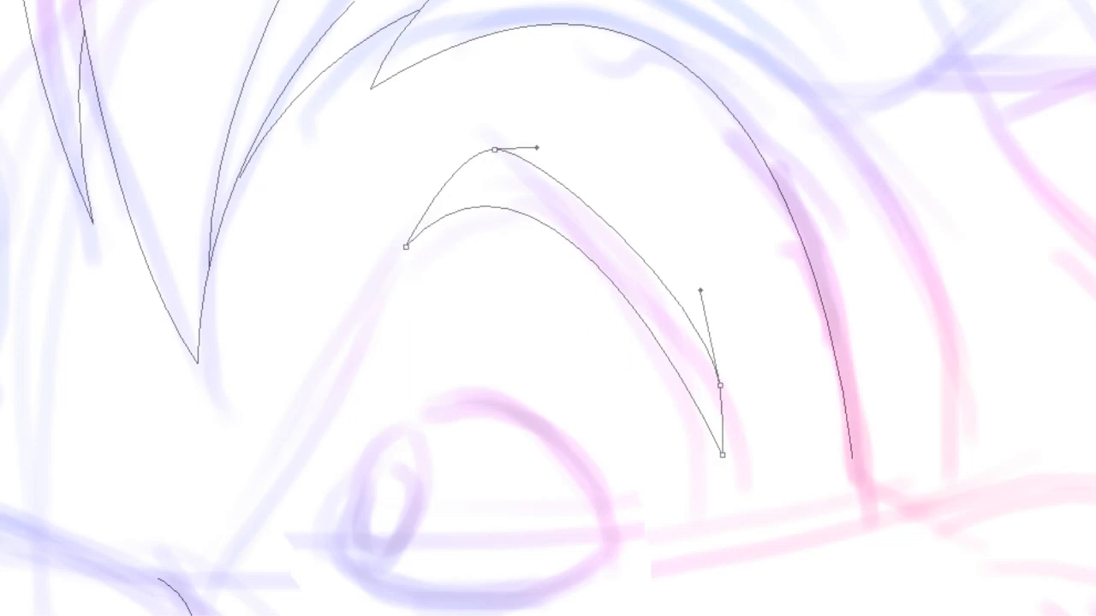
click(719, 385)
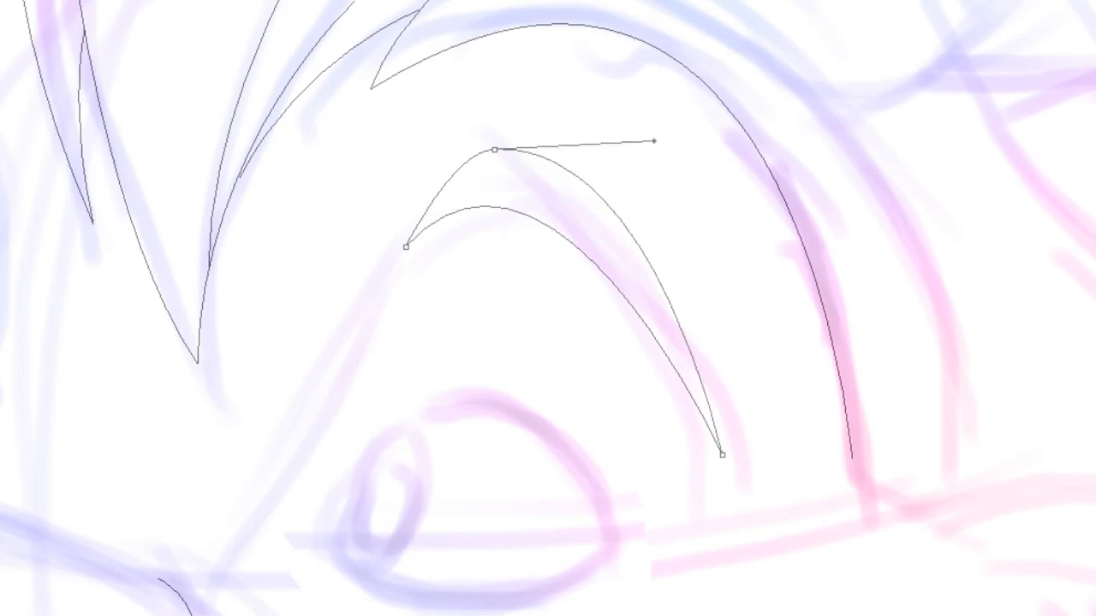
drag(654, 141, 639, 146)
ctrl+click(647, 142)
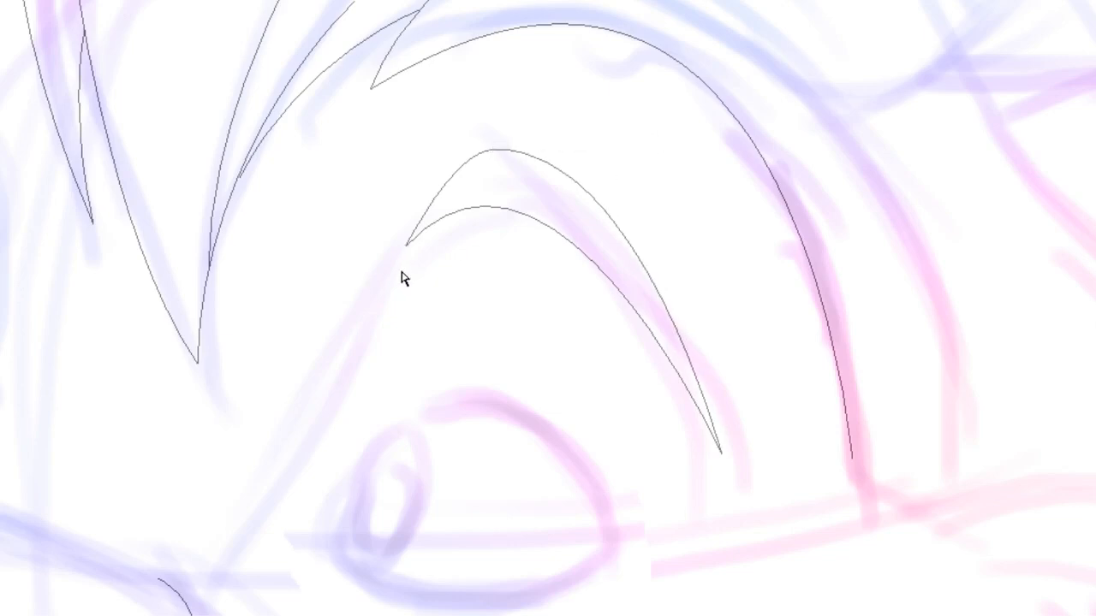
Draw a closed brow shape over the left eye
key(ctrl+minus)
key(ctrl+minus)
key(ctrl+minus)
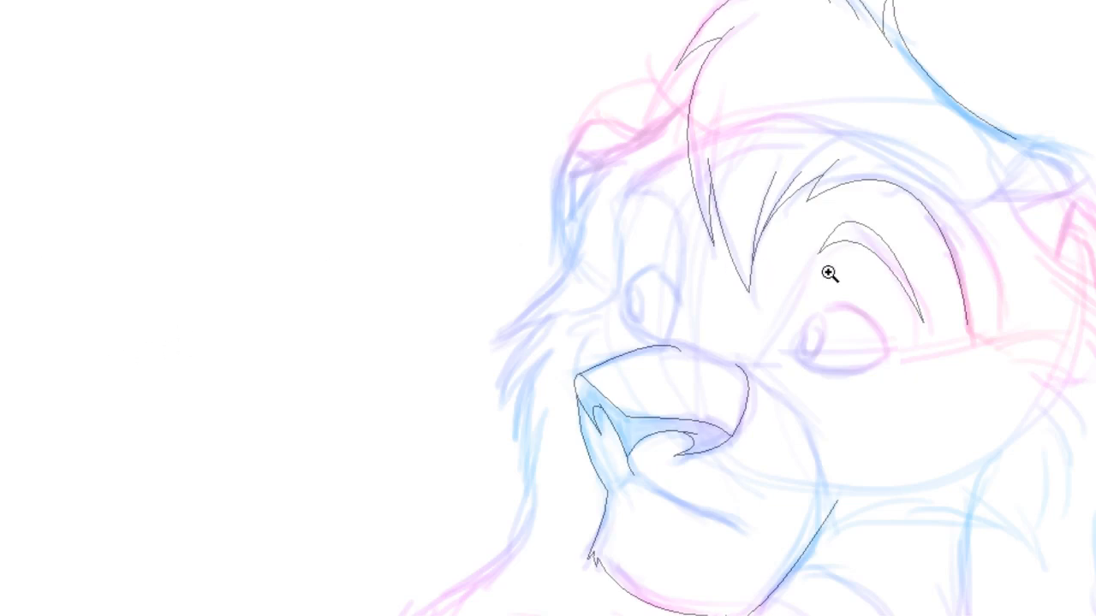
click(844, 252)
click(559, 293)
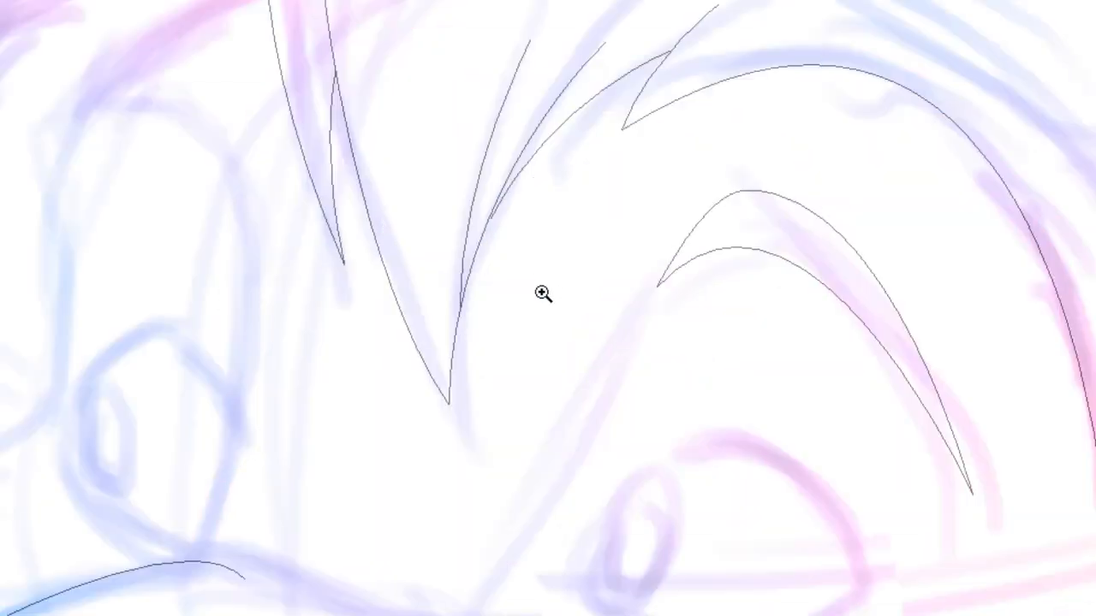
key(ctrl+minus)
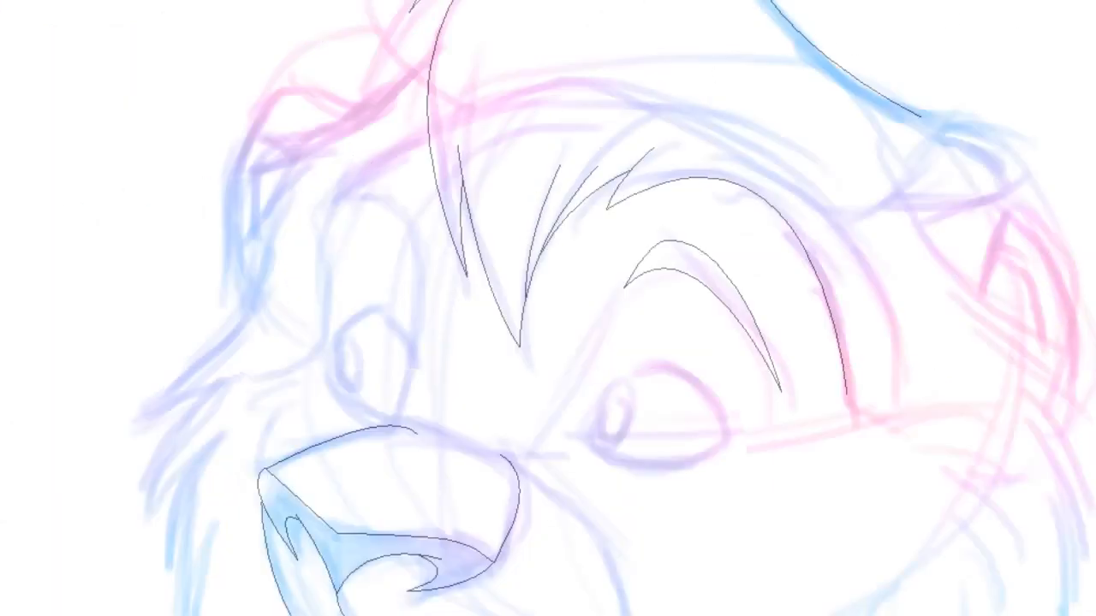
click(419, 254)
drag(408, 190, 399, 180)
drag(326, 280, 341, 390)
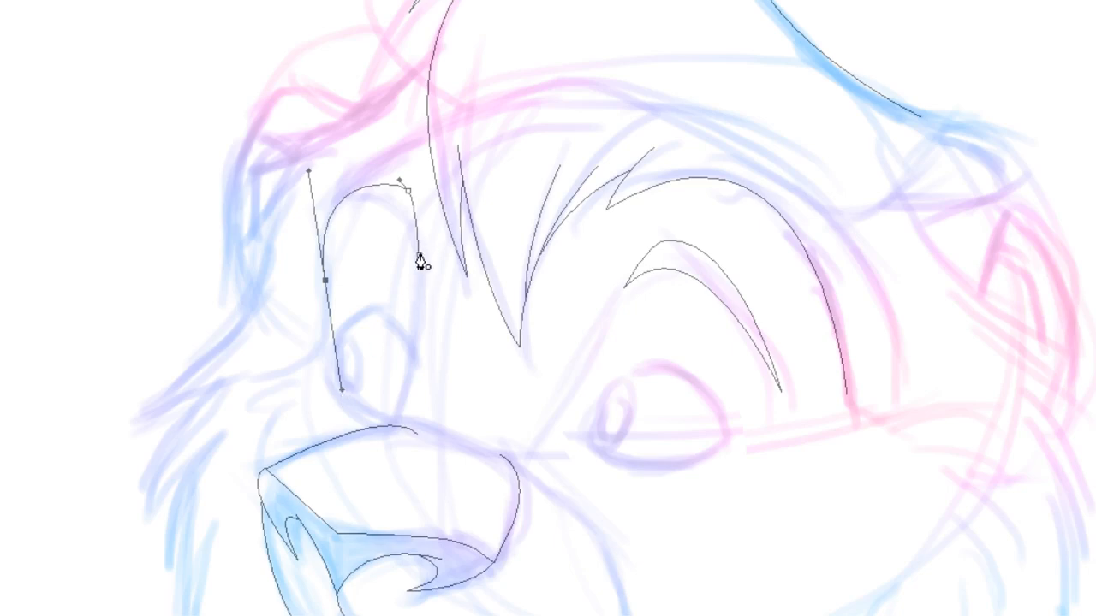
click(420, 258)
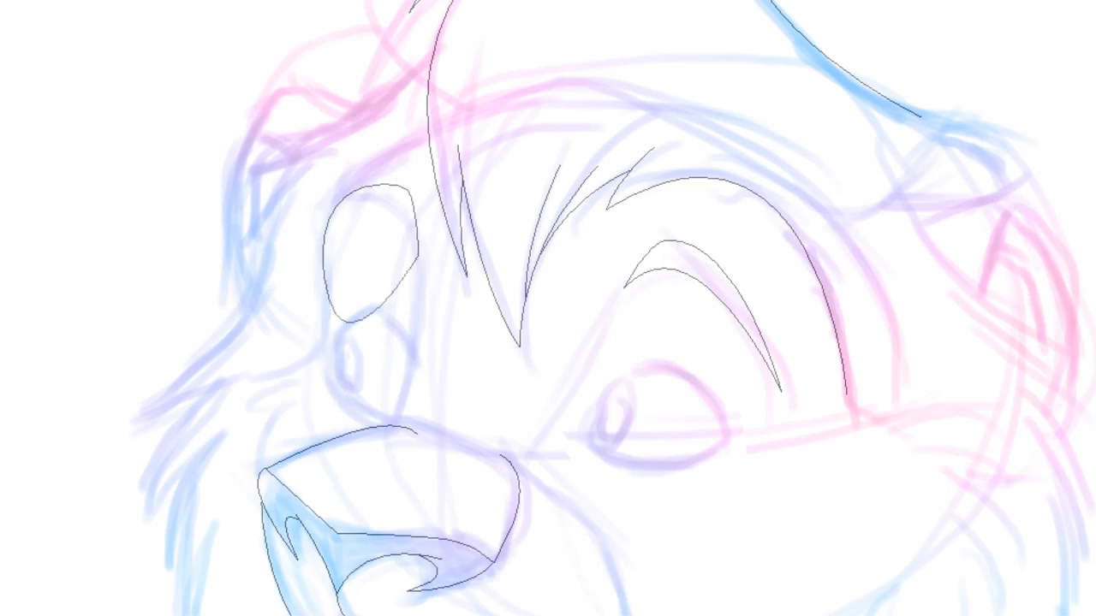
Reshape the left brow shape into a crescent and delete it
click(355, 310)
drag(341, 391, 355, 156)
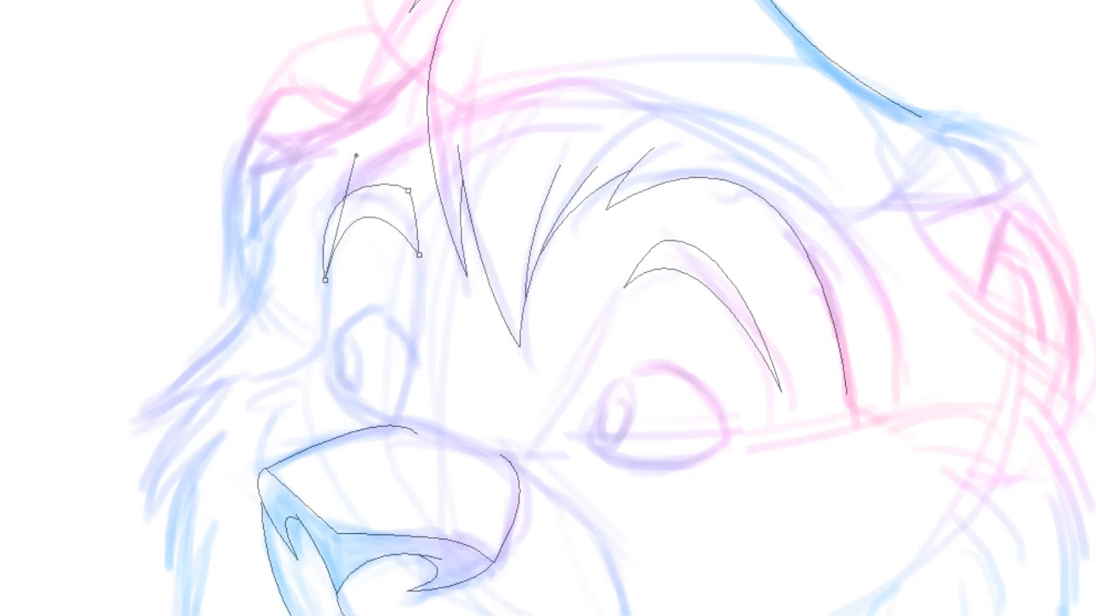
drag(422, 257, 416, 233)
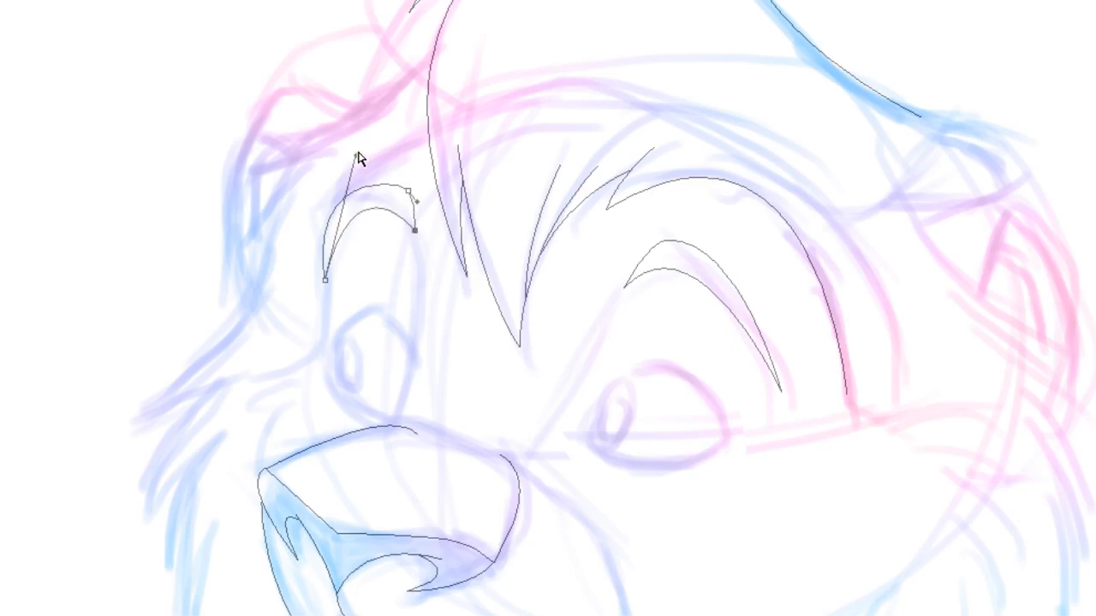
drag(356, 156, 331, 168)
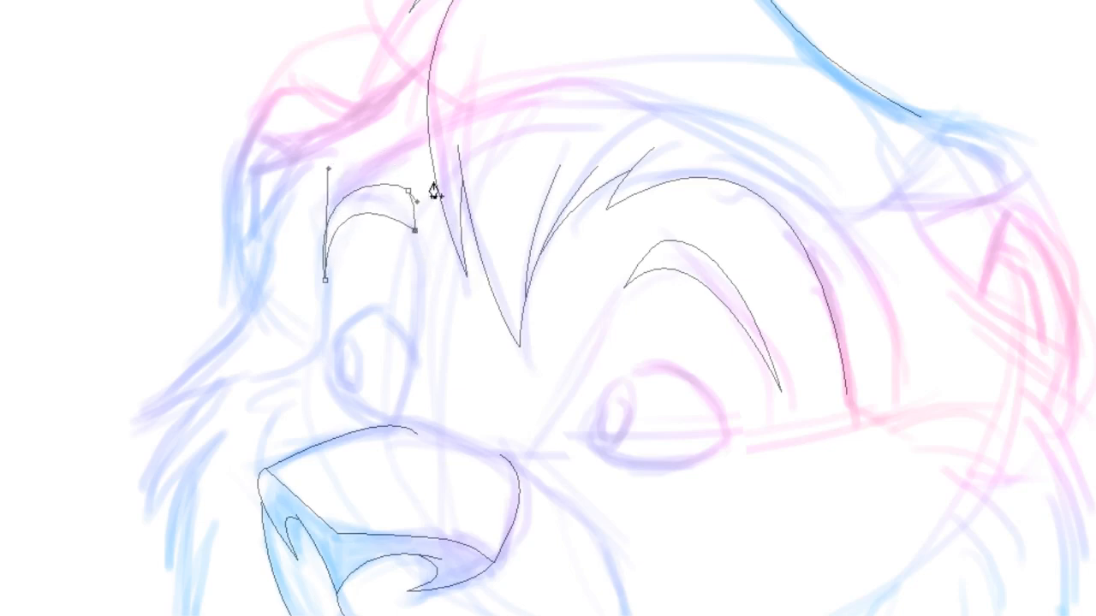
drag(409, 190, 403, 193)
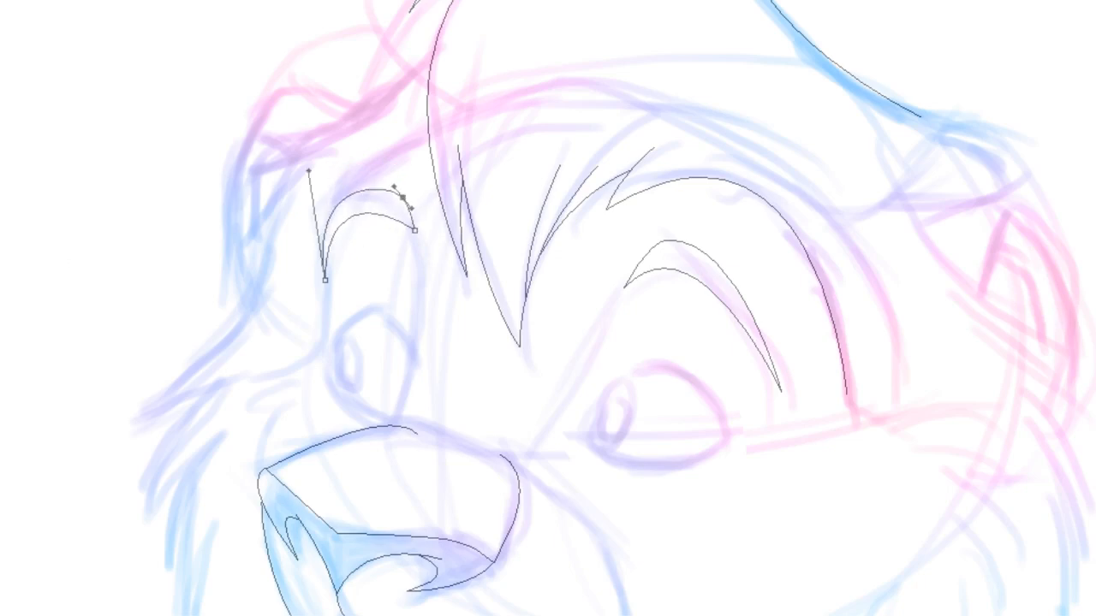
key(v)
key(Delete)
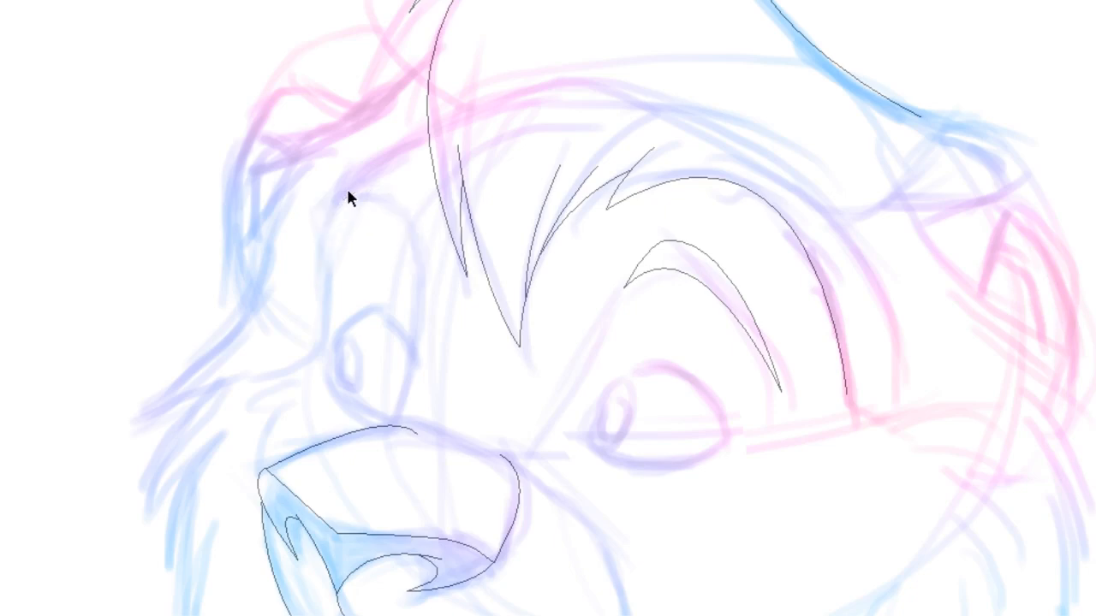
Duplicate the right brow crescent, flip the copy horizontally and move it over the left eye
drag(769, 259, 691, 292)
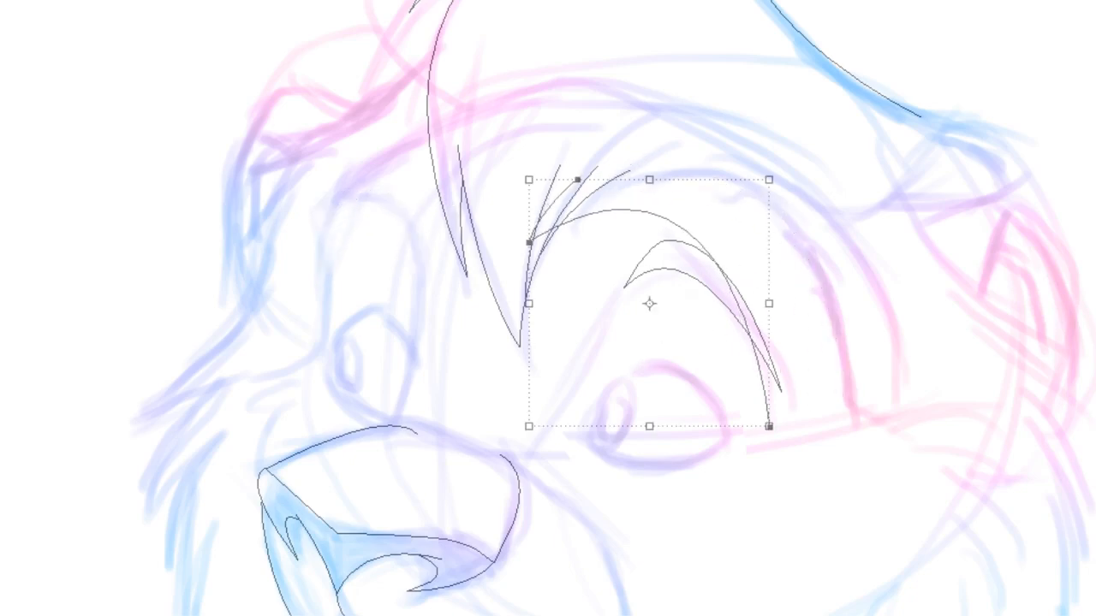
key(ctrl+z)
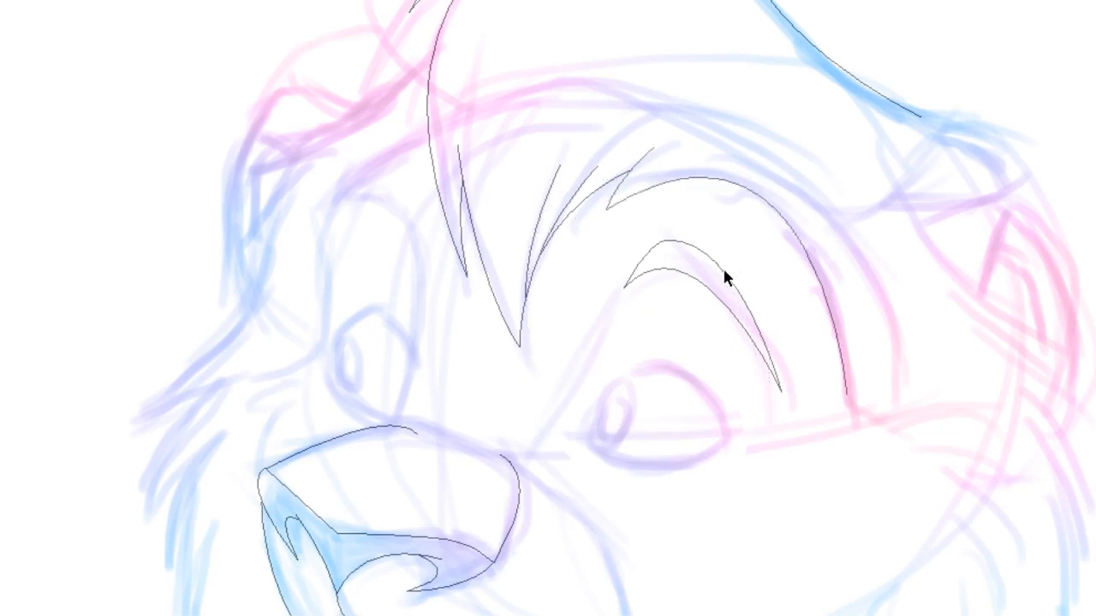
click(723, 268)
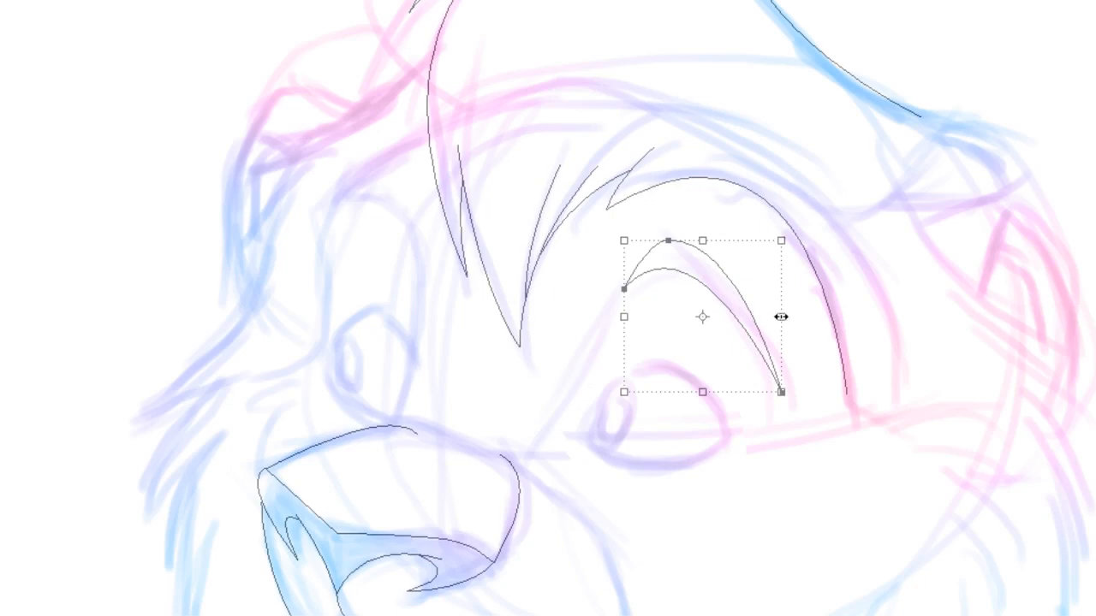
drag(781, 316, 485, 286)
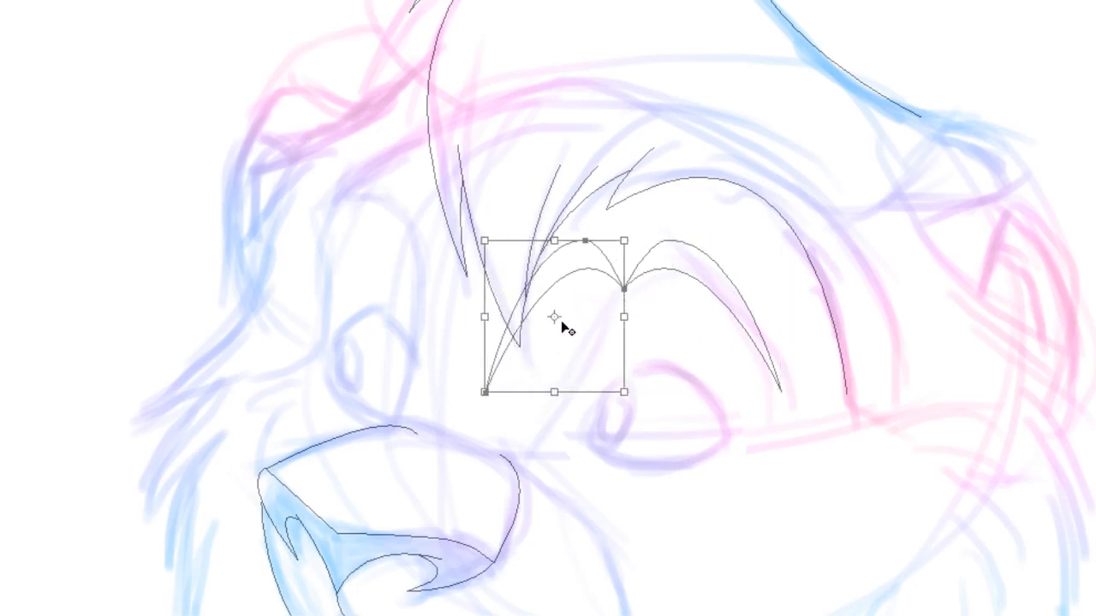
drag(561, 320, 391, 307)
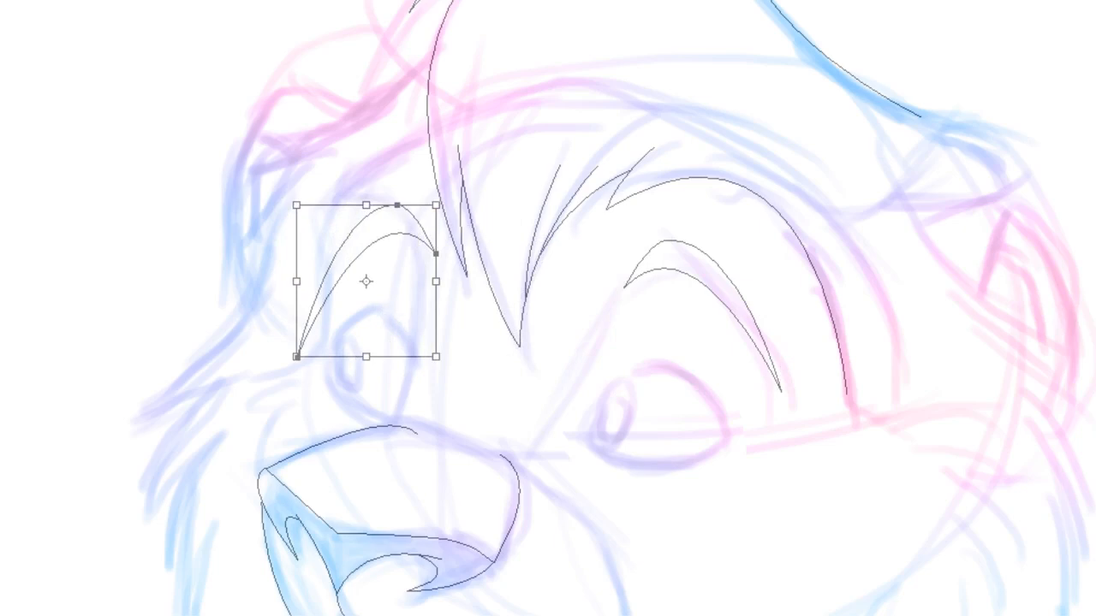
Rotate and distort the copied crescent to fit the left brow, then commit the transform
drag(443, 188, 469, 255)
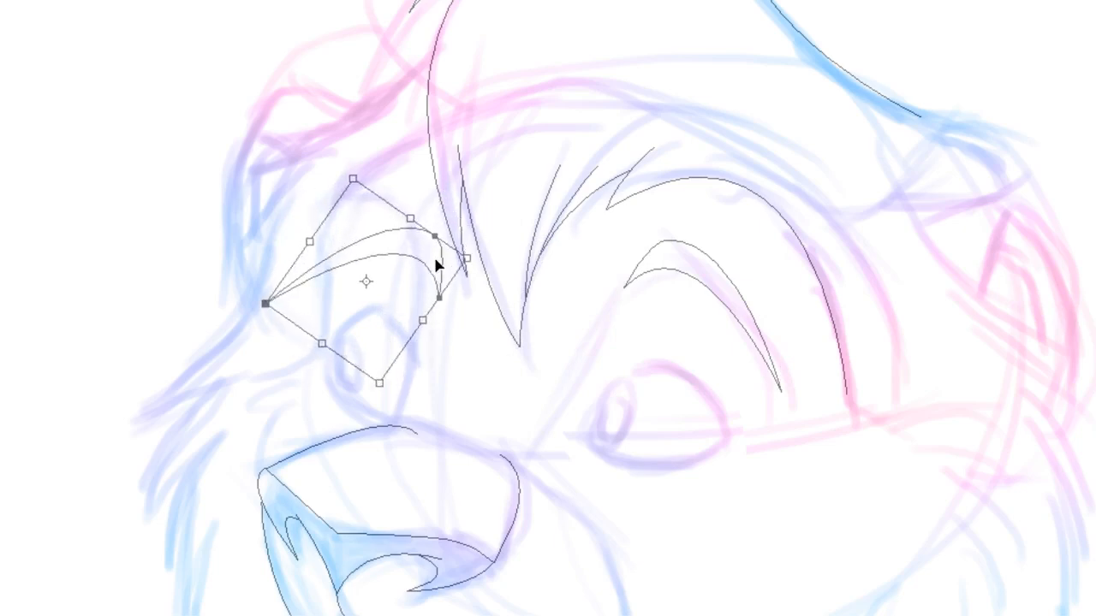
drag(397, 300, 387, 250)
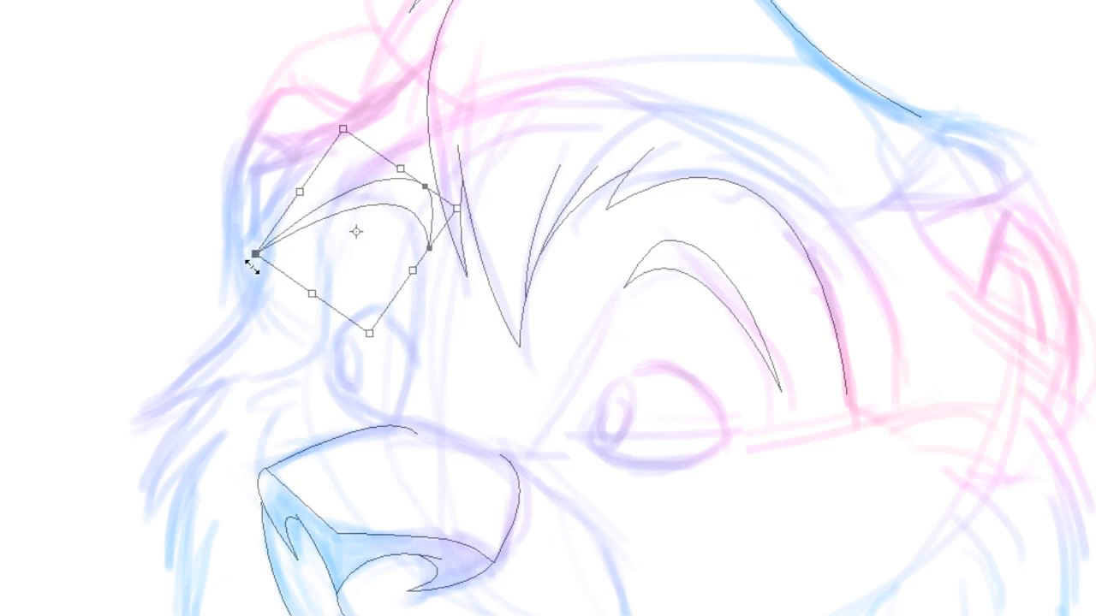
drag(260, 256, 318, 246)
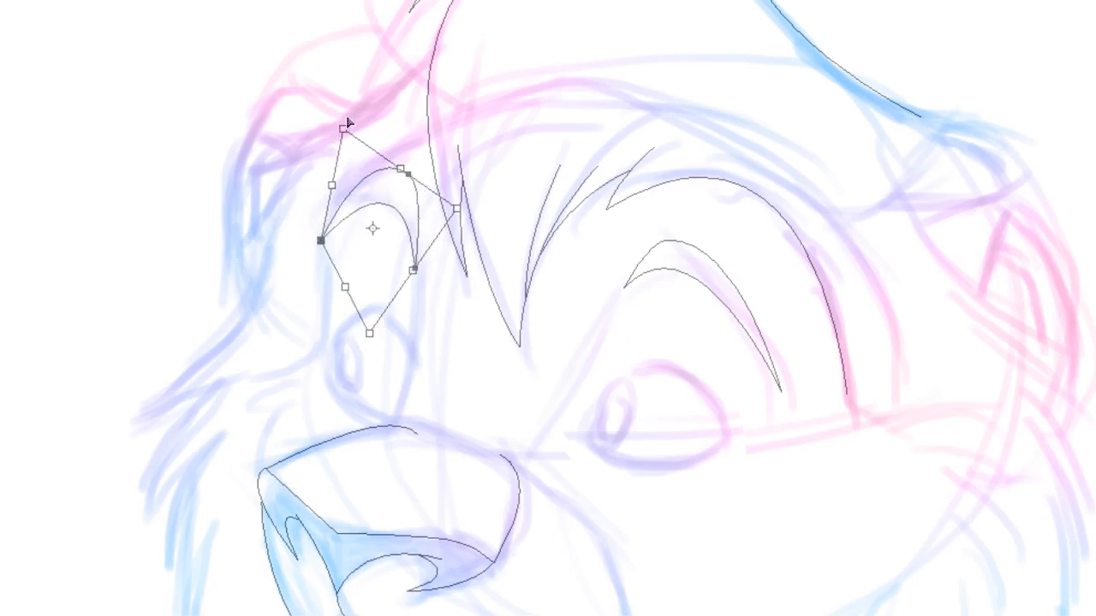
drag(349, 124, 348, 157)
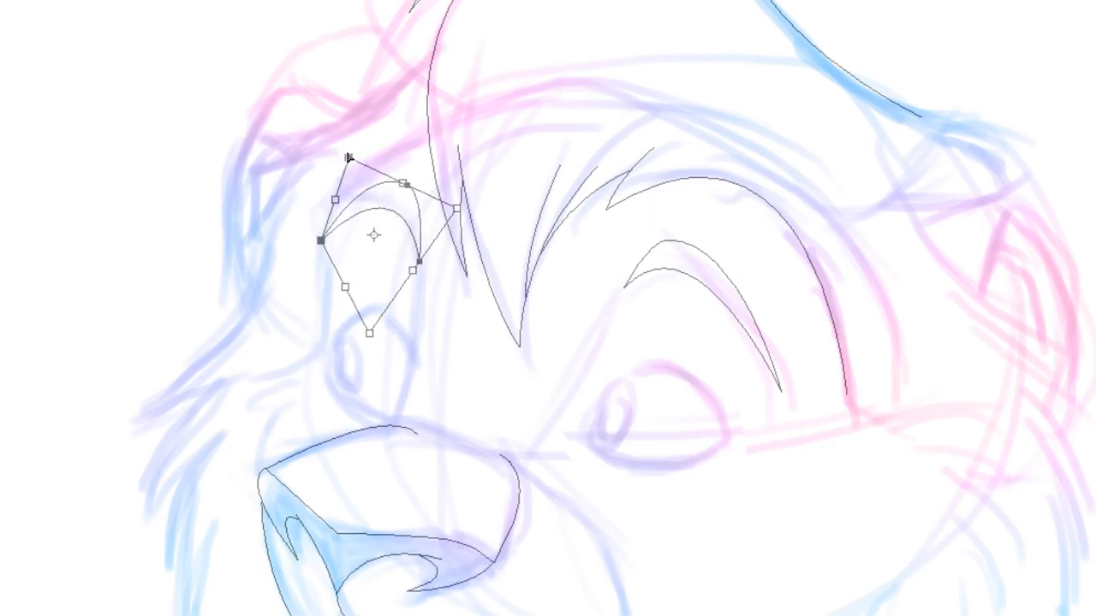
drag(321, 242, 330, 247)
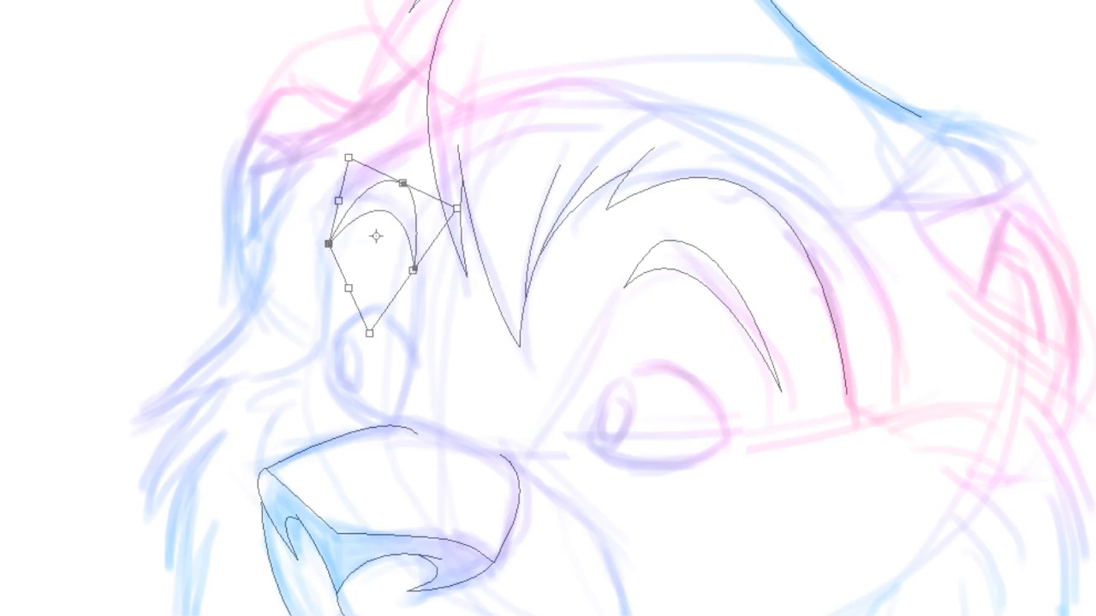
key(Return)
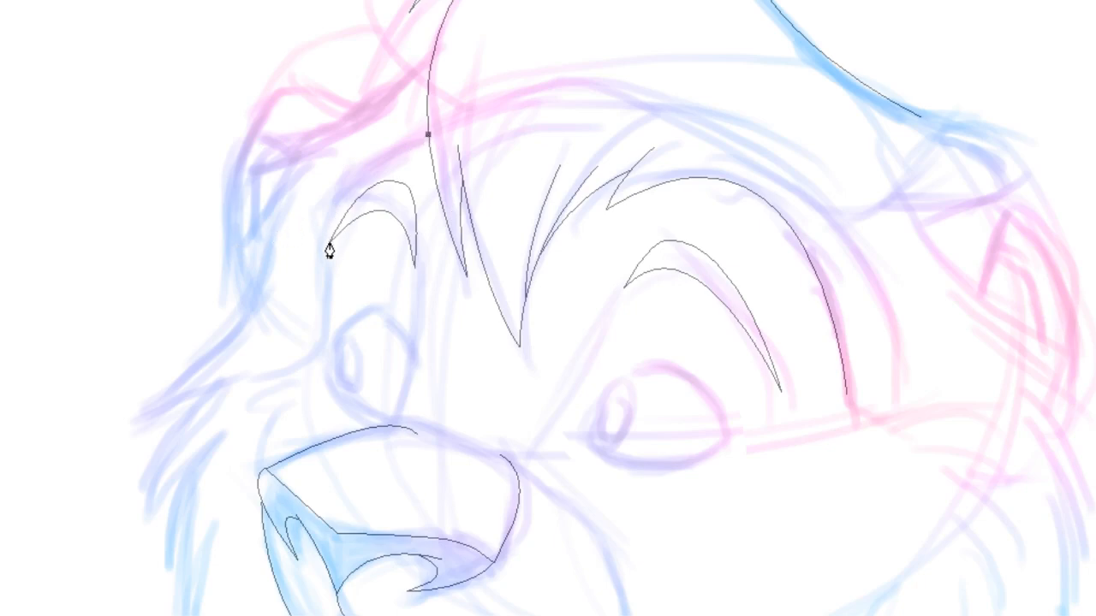
Draw a curve from the mane line down to the left brow's outer tip
drag(329, 242, 307, 324)
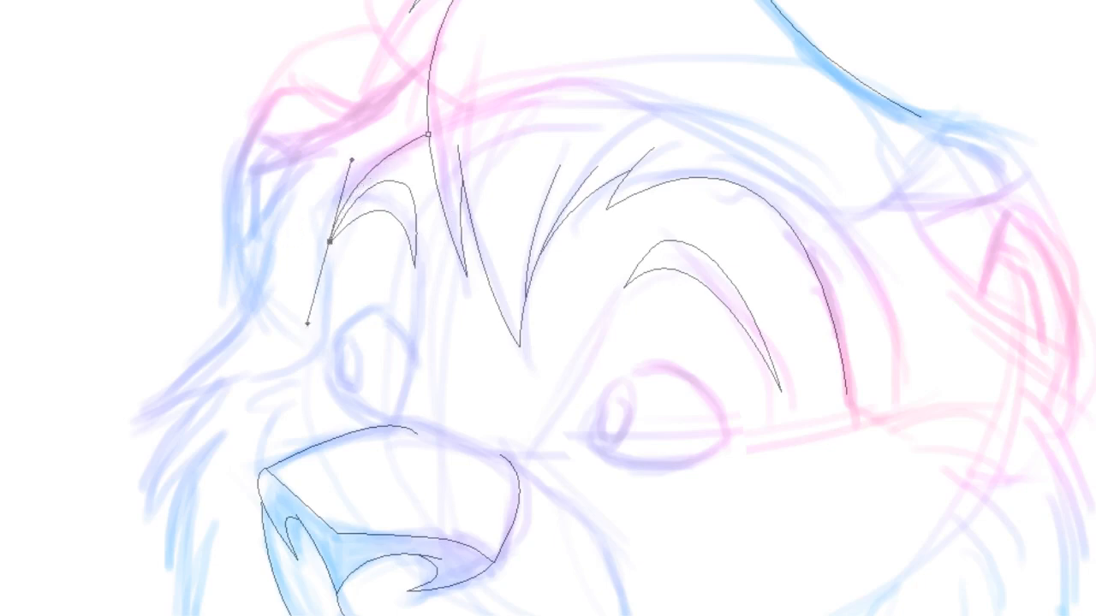
key(Escape)
Extend the outer cheek line with a pointed fur tuft and a curve running down the cheek
scroll(548, 309, left, 2)
scroll(548, 308, left, 3)
scroll(548, 308, down, 10)
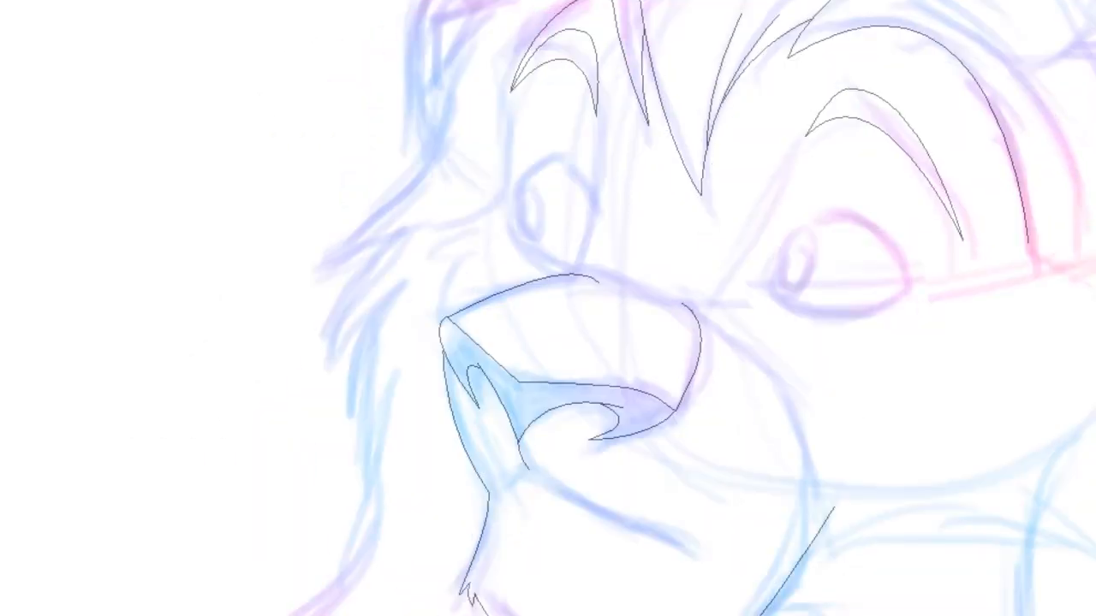
scroll(548, 308, right, 6)
scroll(548, 308, down, 6)
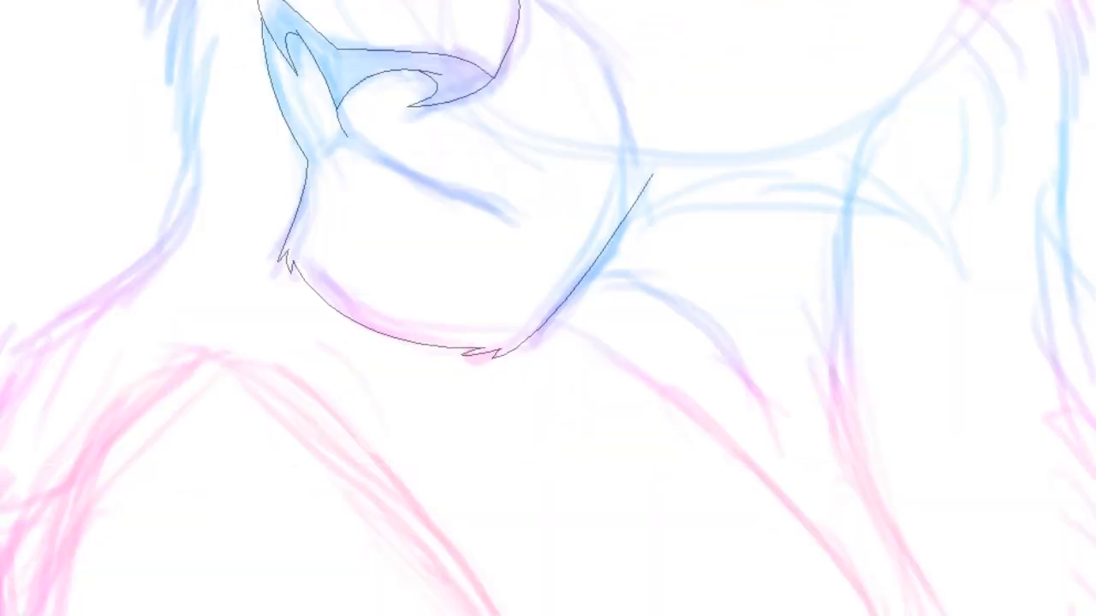
scroll(548, 308, up, 2)
scroll(548, 308, up, 2)
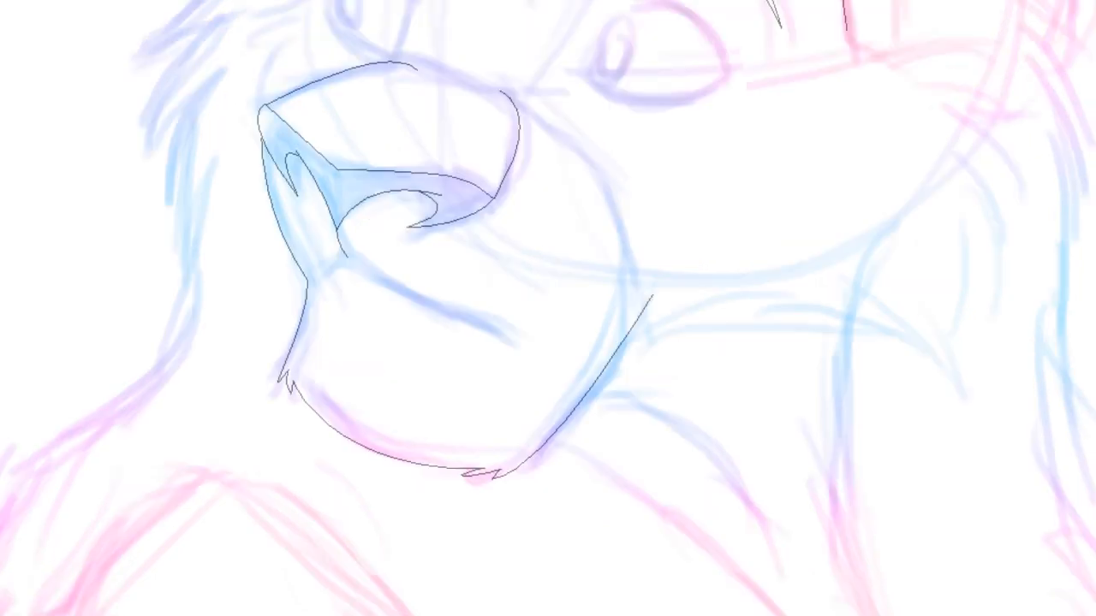
click(847, 31)
drag(963, 104, 1064, 133)
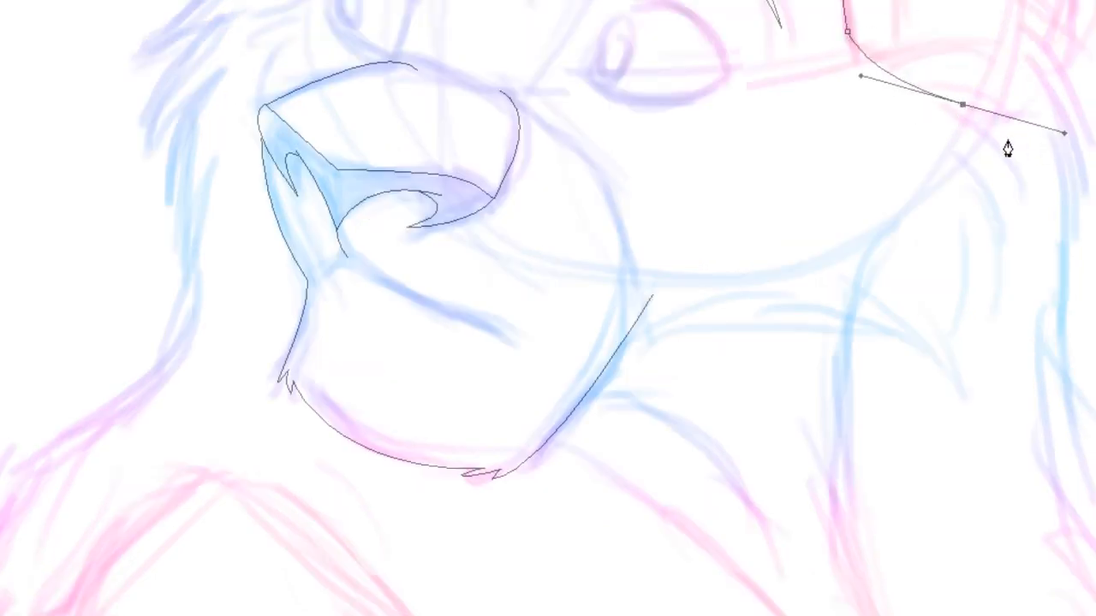
click(932, 112)
drag(981, 183, 993, 253)
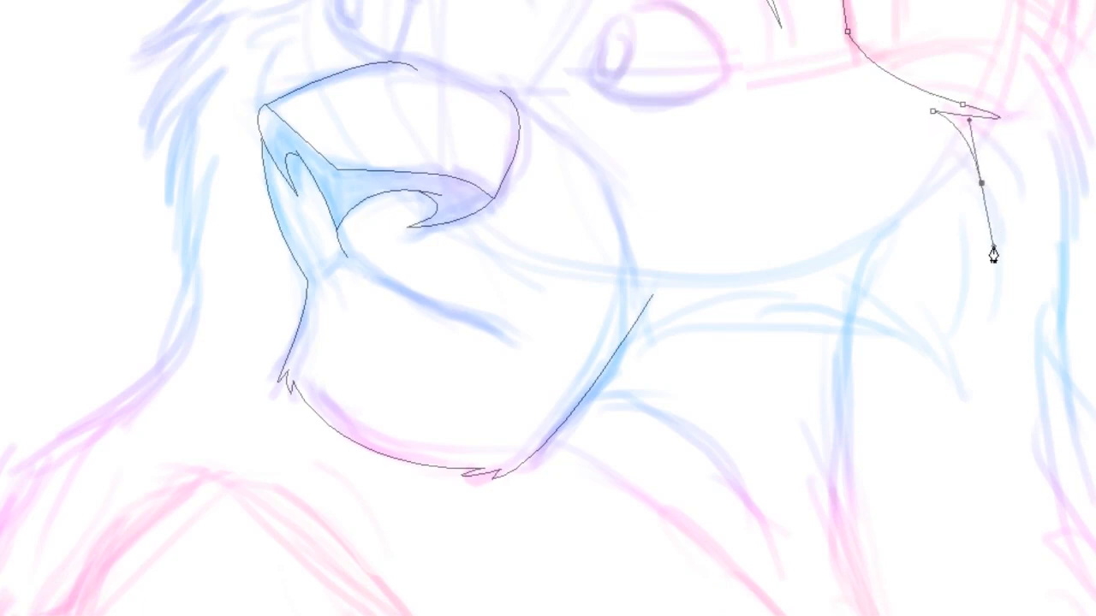
click(951, 156)
drag(961, 297, 939, 387)
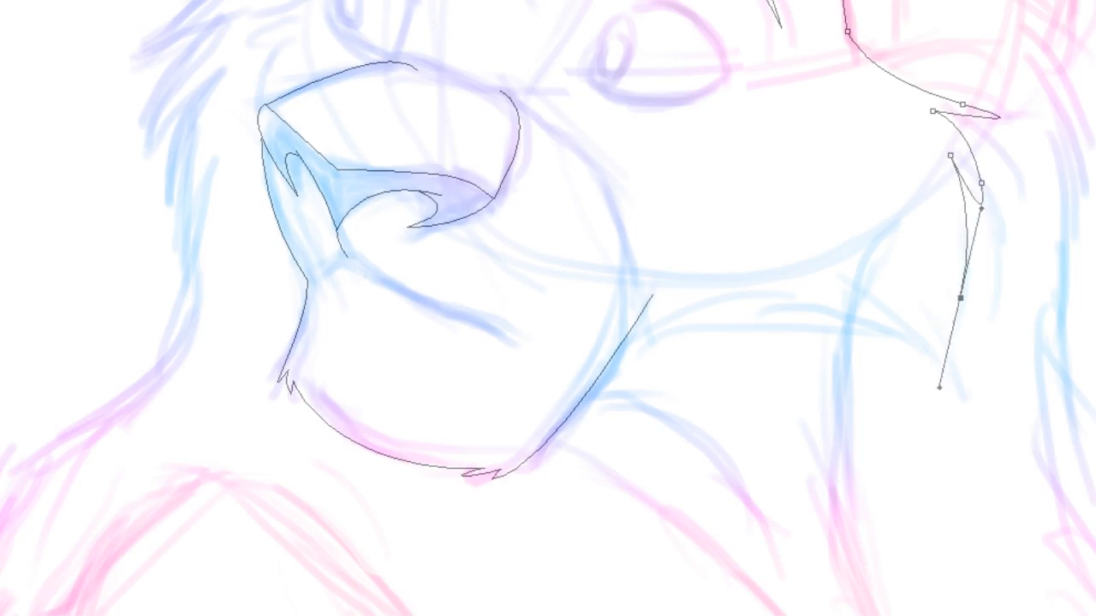
key(Escape)
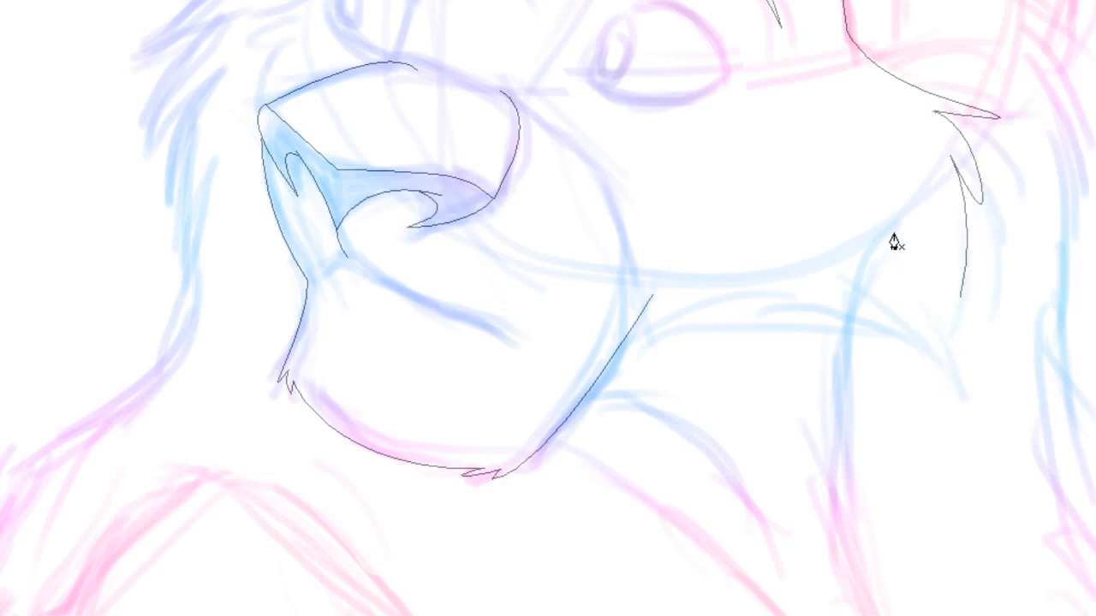
Add a second curved fur line down the cheek beside the first
click(948, 202)
drag(946, 341, 912, 391)
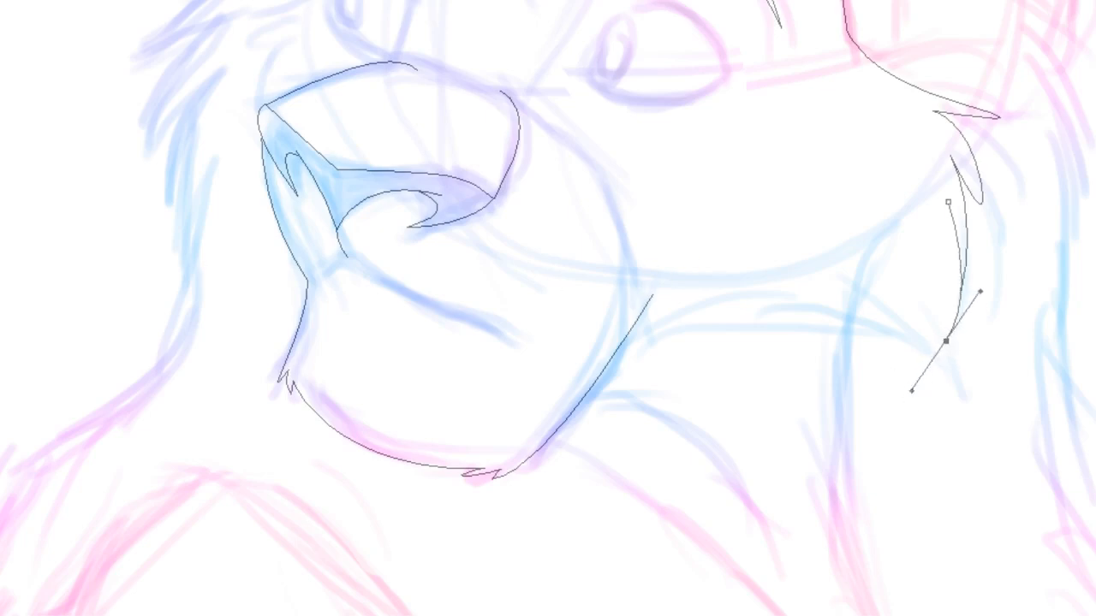
key(Return)
Draw a curve from the mouth corner across the lower cheek, ending in a pointed fur tuft rising up the cheek
click(789, 305)
drag(950, 395, 948, 465)
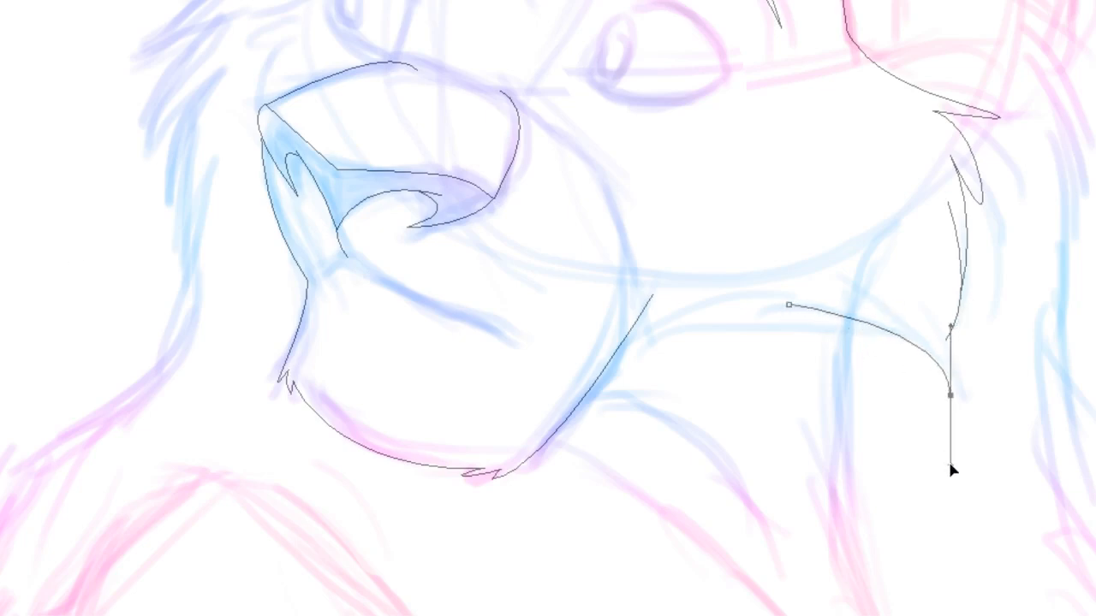
click(938, 260)
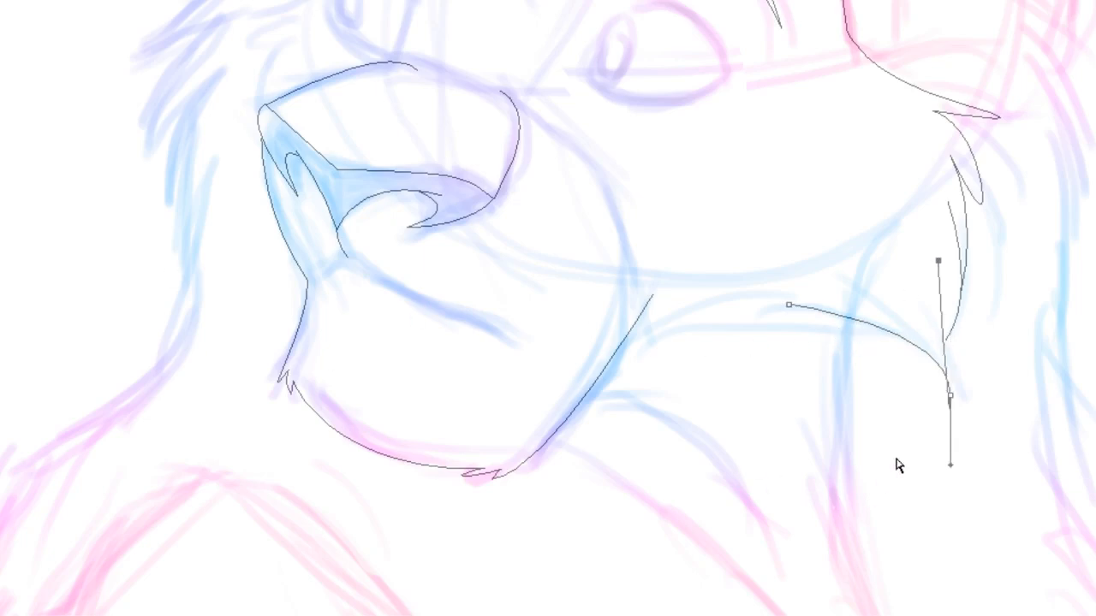
drag(950, 464, 949, 356)
drag(948, 354, 973, 304)
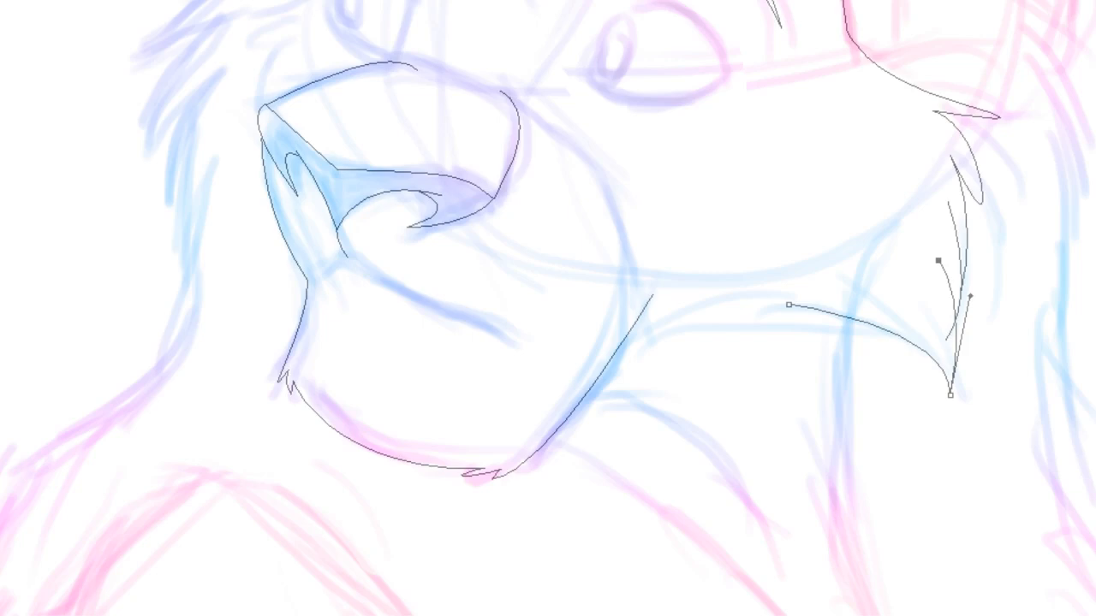
click(998, 293)
Add an anchor to the cheek tuft and adjust its handles to reshape the curve
click(953, 329)
drag(946, 342, 955, 327)
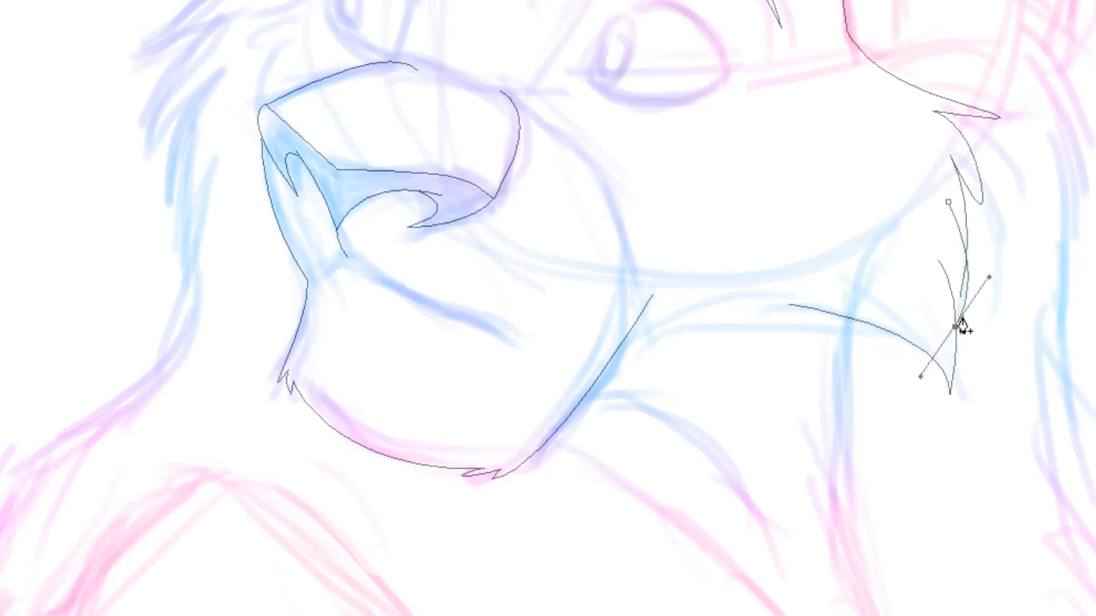
drag(989, 277, 970, 277)
click(1002, 279)
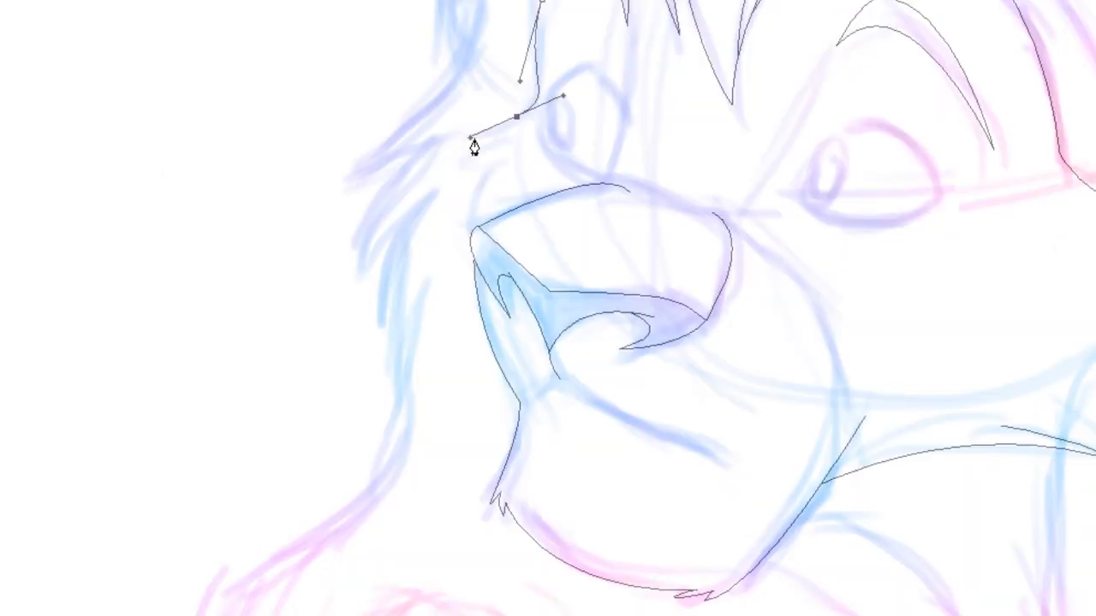
Draw a pointed fur tuft on the face's outer edge above the muzzle and commit the path
drag(471, 139, 503, 137)
drag(466, 174, 459, 196)
click(493, 158)
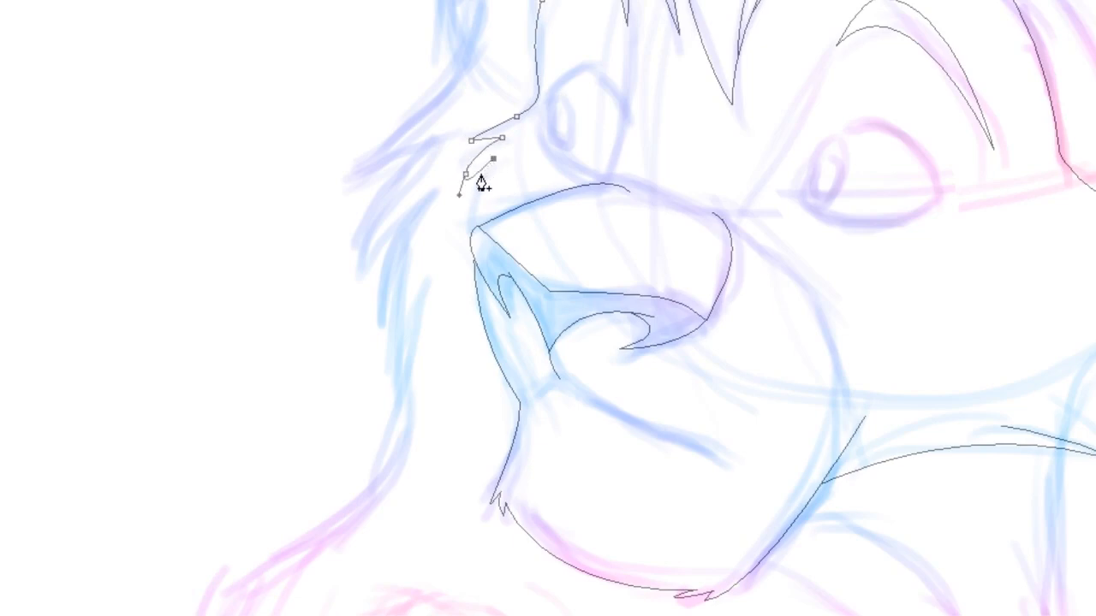
click(470, 243)
drag(470, 245, 477, 306)
key(Return)
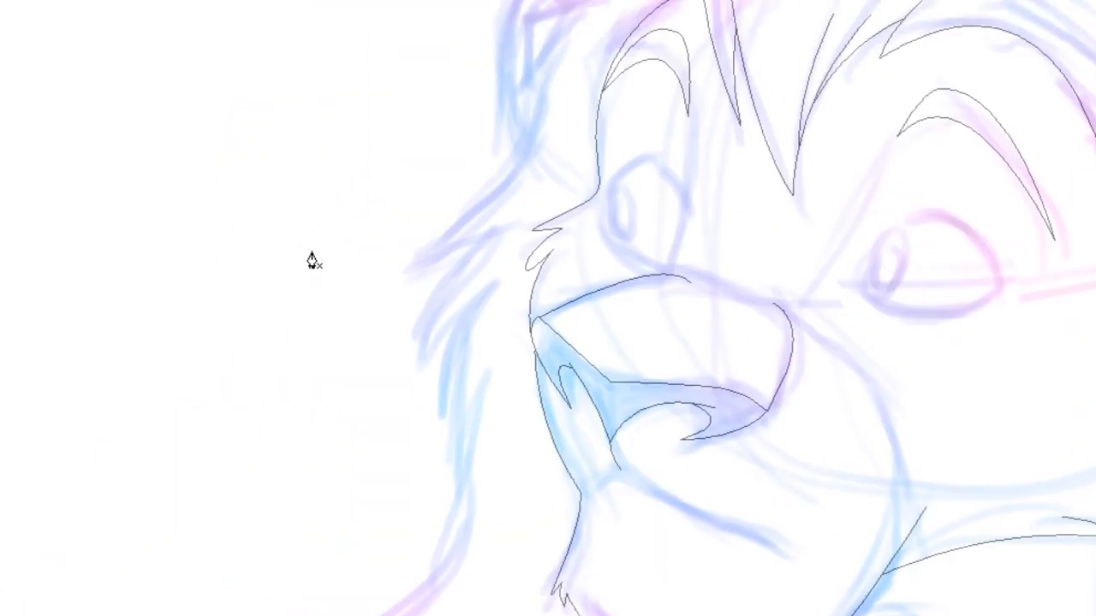
Draw a curve from the left brow down the side of the face to the top of the muzzle
click(688, 116)
drag(666, 276, 635, 319)
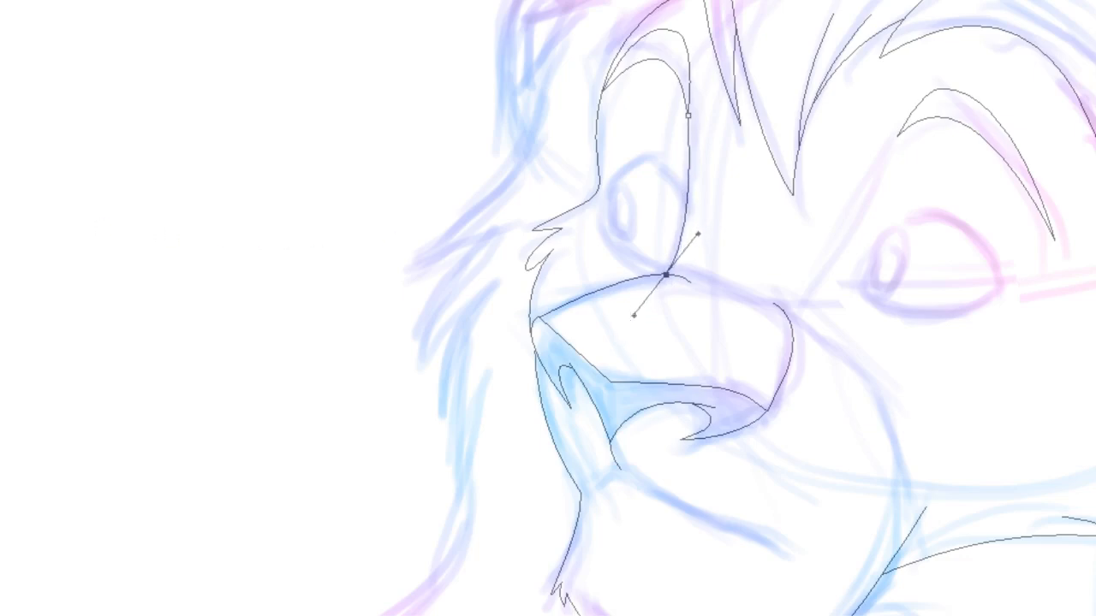
key(Escape)
drag(565, 239, 536, 452)
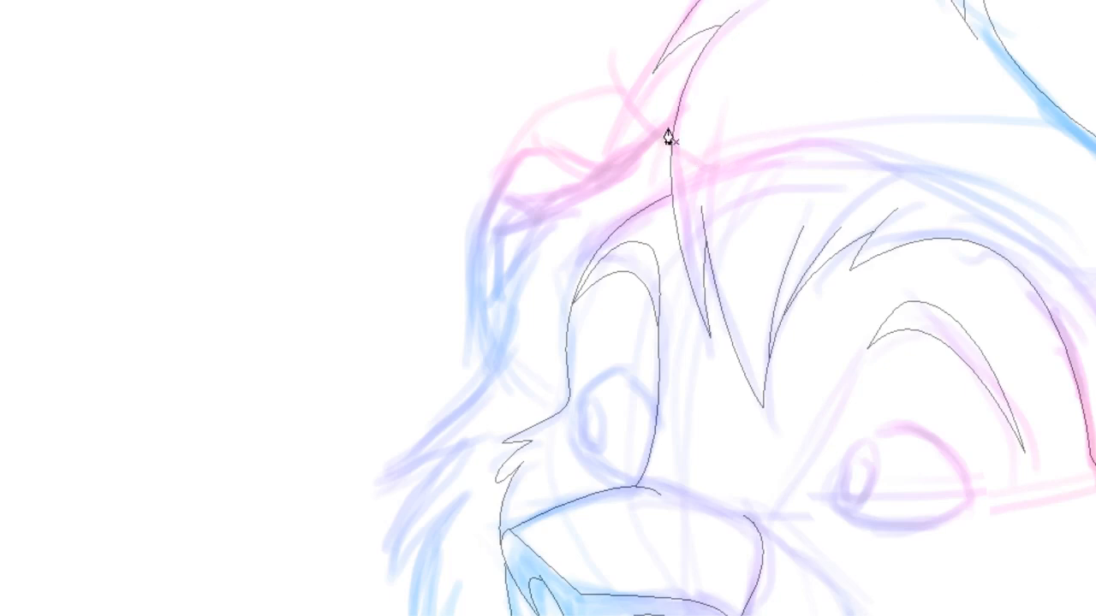
Start a mane path from the top of the head curving down the left side of the face
click(677, 116)
drag(504, 223, 437, 232)
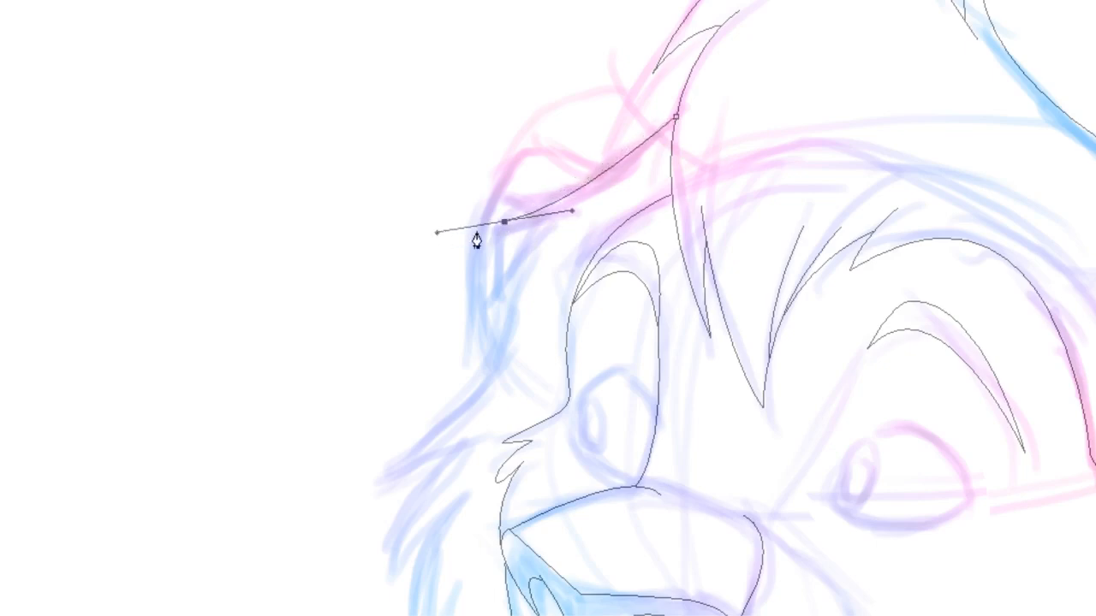
click(557, 215)
drag(492, 305, 479, 433)
click(521, 268)
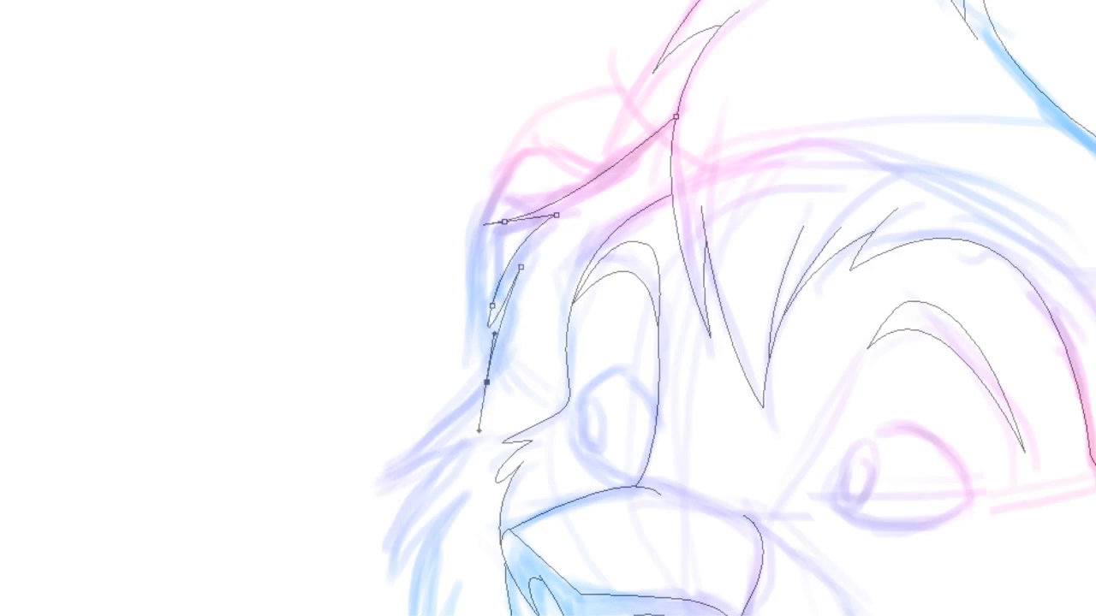
scroll(548, 308, left, 1)
scroll(548, 308, down, 6)
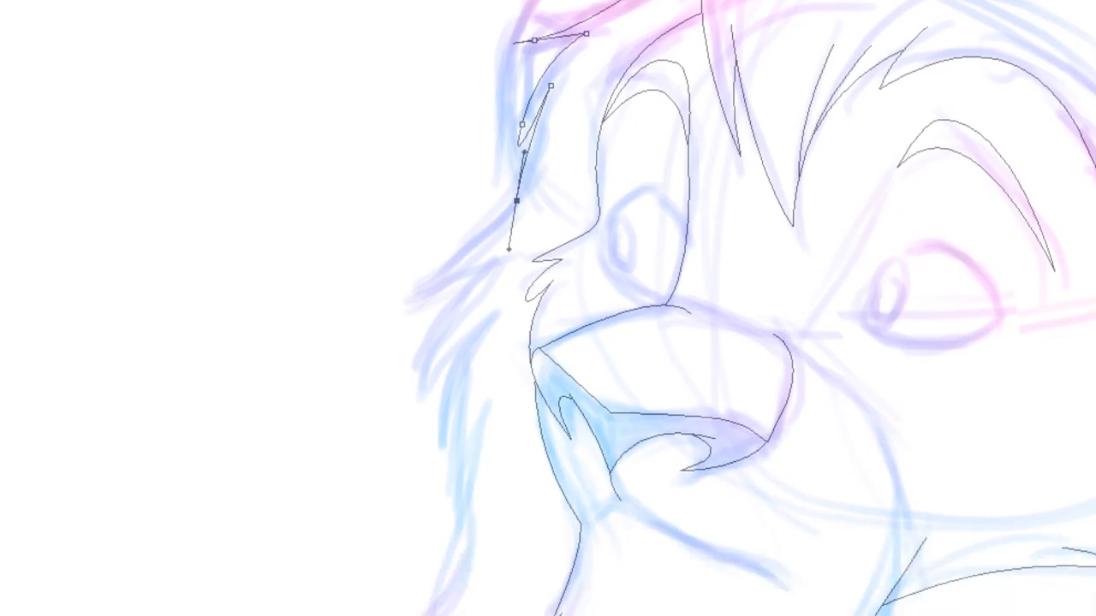
Extend the mane path with a long pointed tuft and adjust its anchor points
click(420, 296)
drag(495, 266, 503, 259)
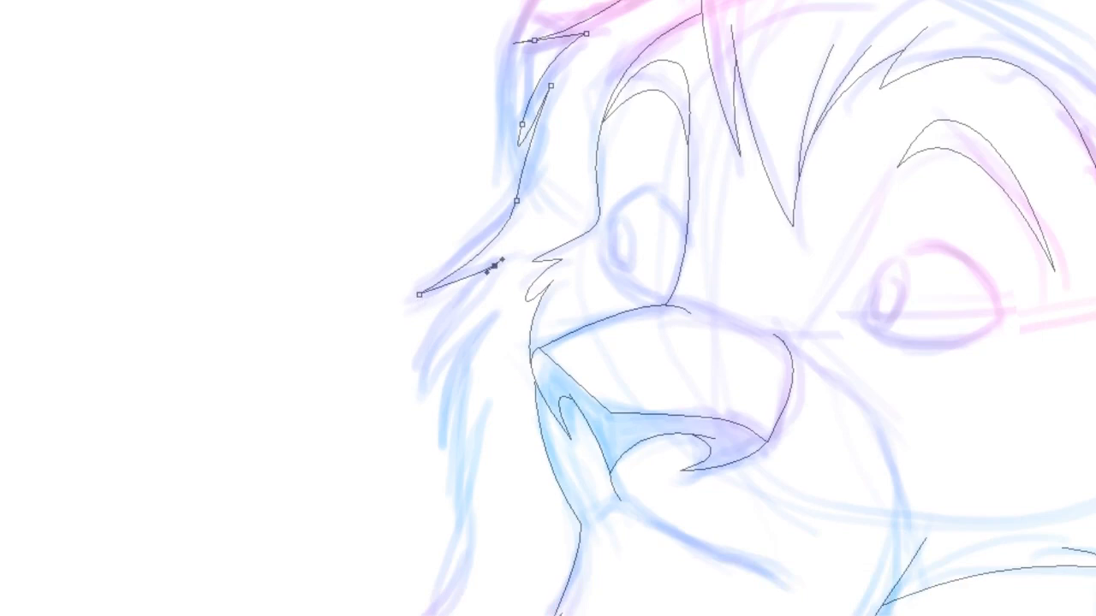
ctrl+click(518, 144)
drag(511, 195, 522, 123)
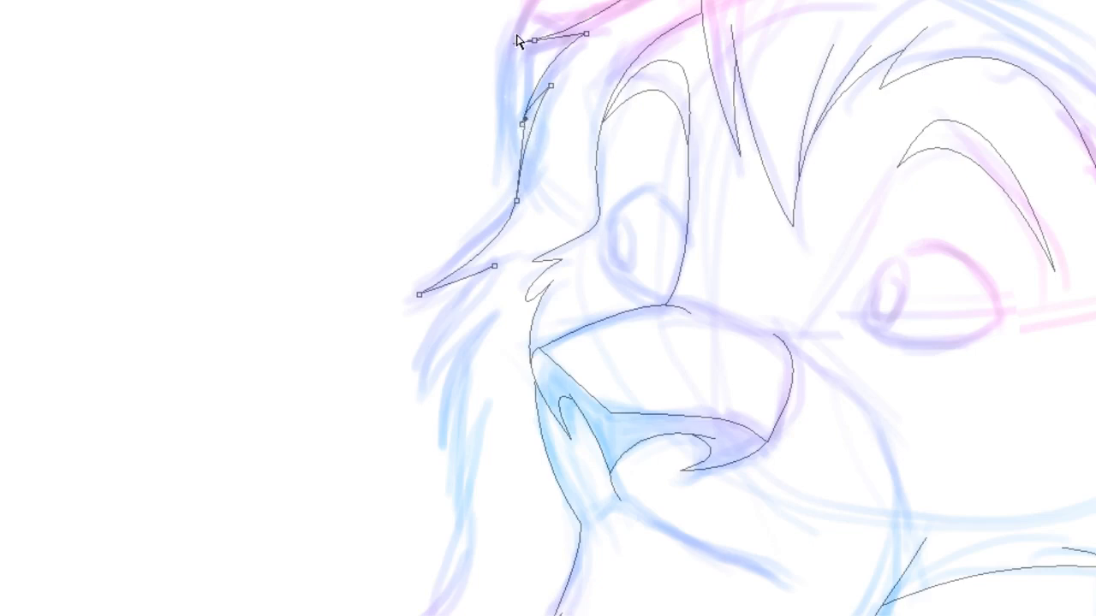
ctrl+click(517, 43)
drag(466, 52, 556, 48)
ctrl+click(475, 74)
drag(600, 385, 629, 294)
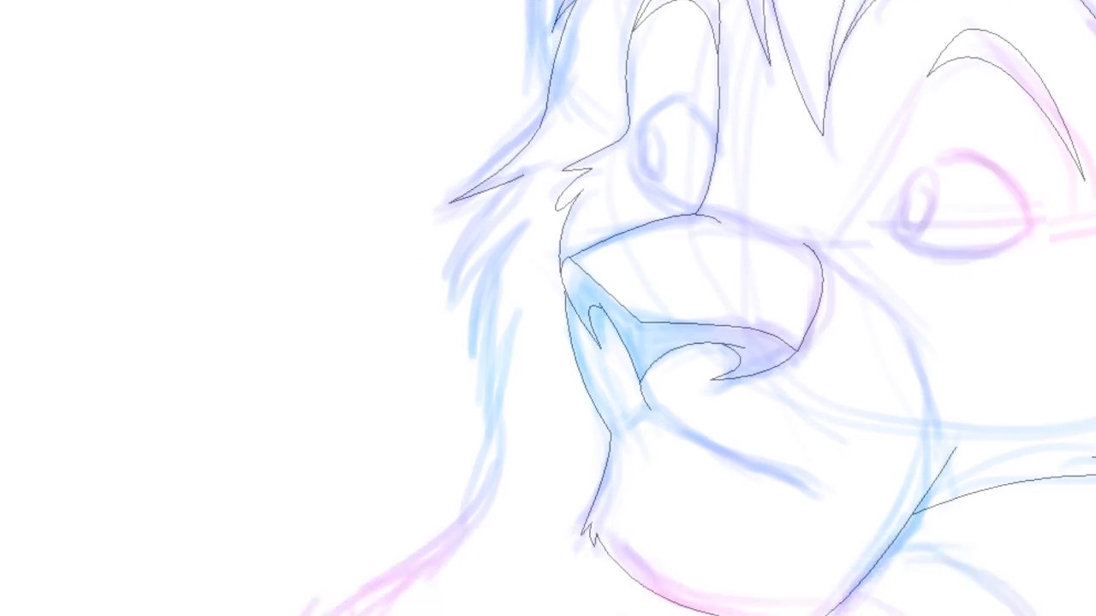
Draw two pointed mane strands hanging below the left mane tuft
scroll(599, 309, down, 2)
scroll(600, 308, left, 1)
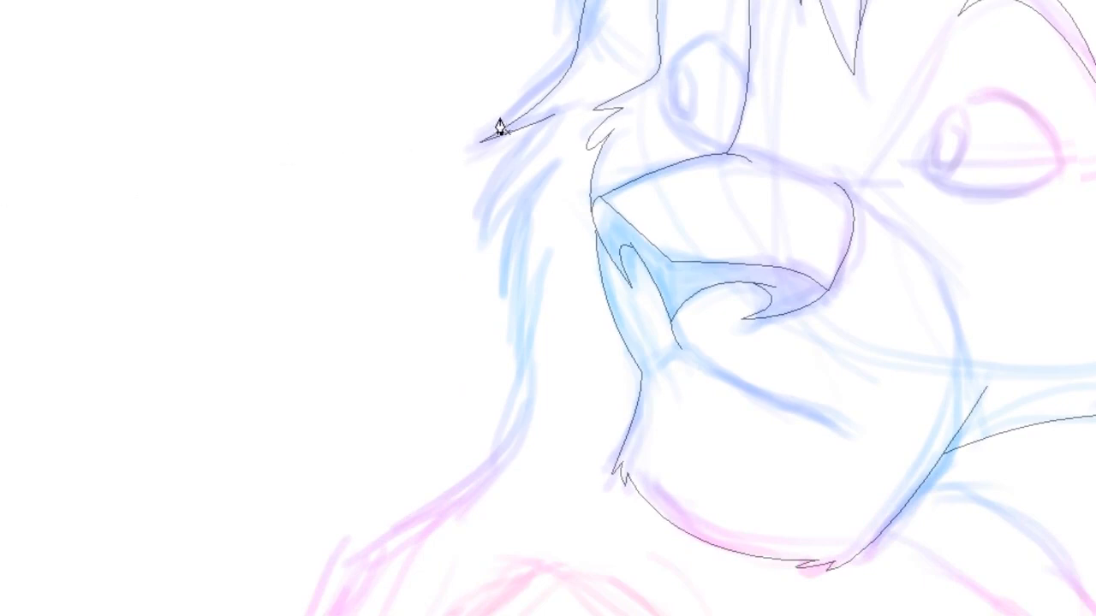
click(575, 104)
drag(485, 241, 478, 348)
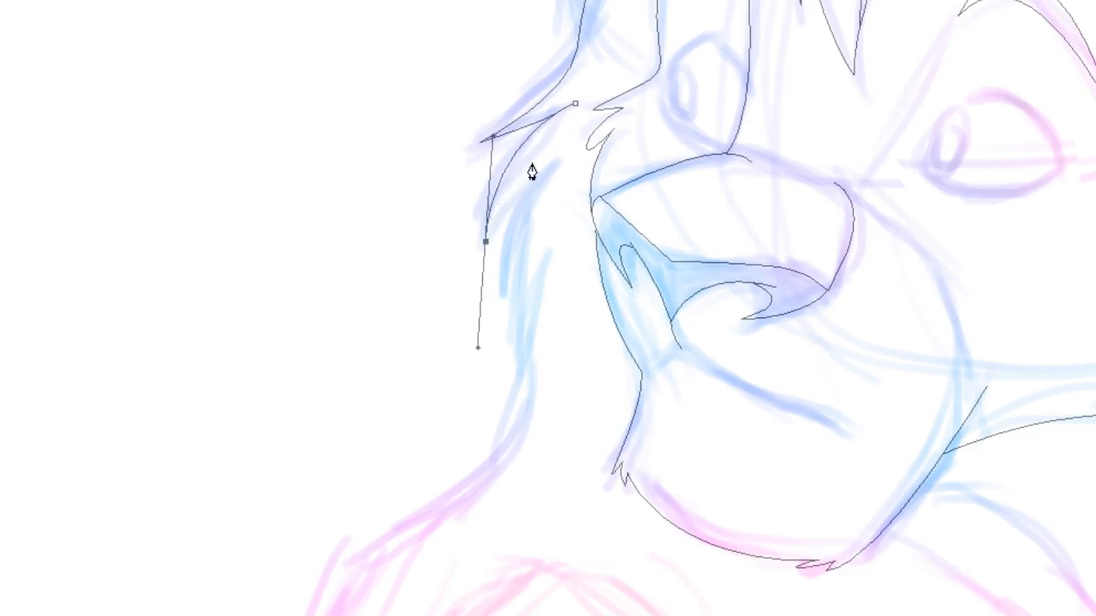
drag(536, 160, 512, 364)
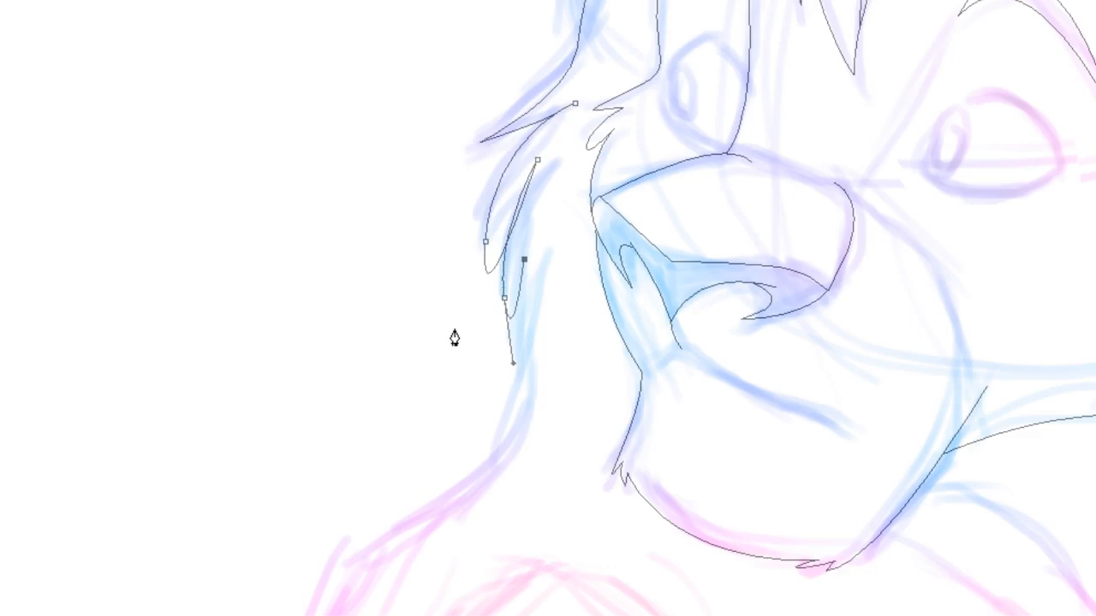
click(486, 270)
drag(476, 351, 510, 289)
click(431, 326)
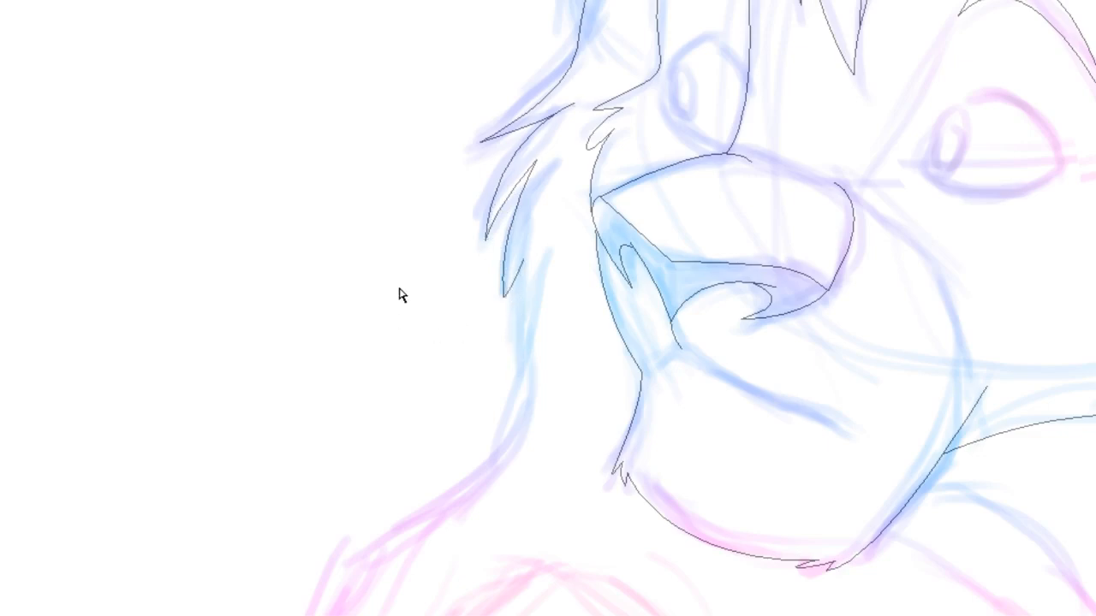
Draw a mane strand line running down from the lower mane toward the neck
drag(565, 393, 535, 212)
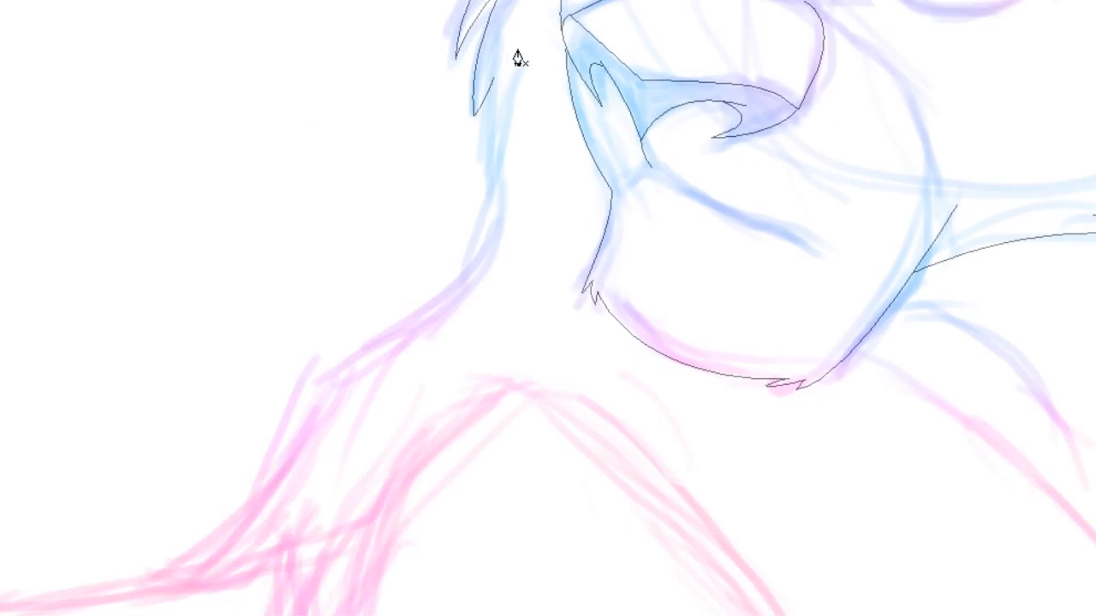
click(505, 6)
drag(490, 190, 503, 262)
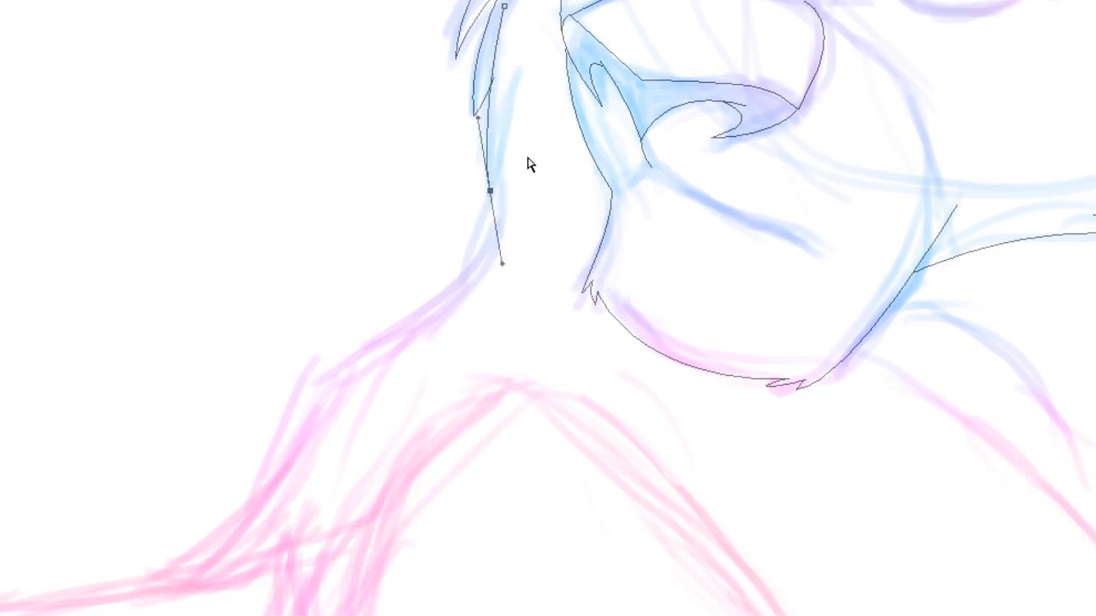
click(508, 7)
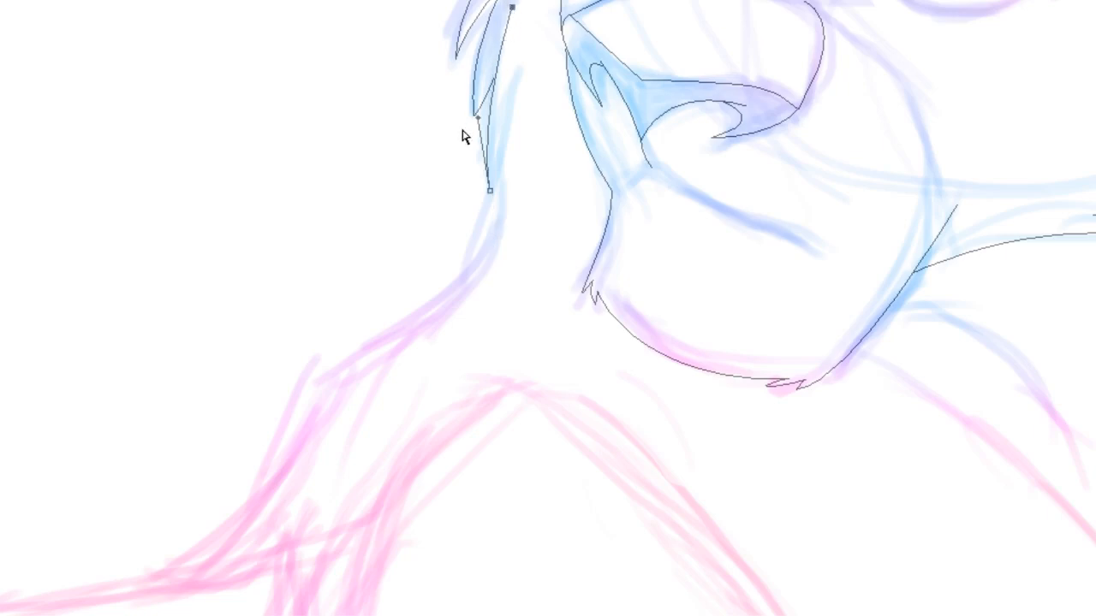
click(415, 188)
Draw the neck line from the mane down to the shoulder, ending in a pointed fur tuft
click(511, 108)
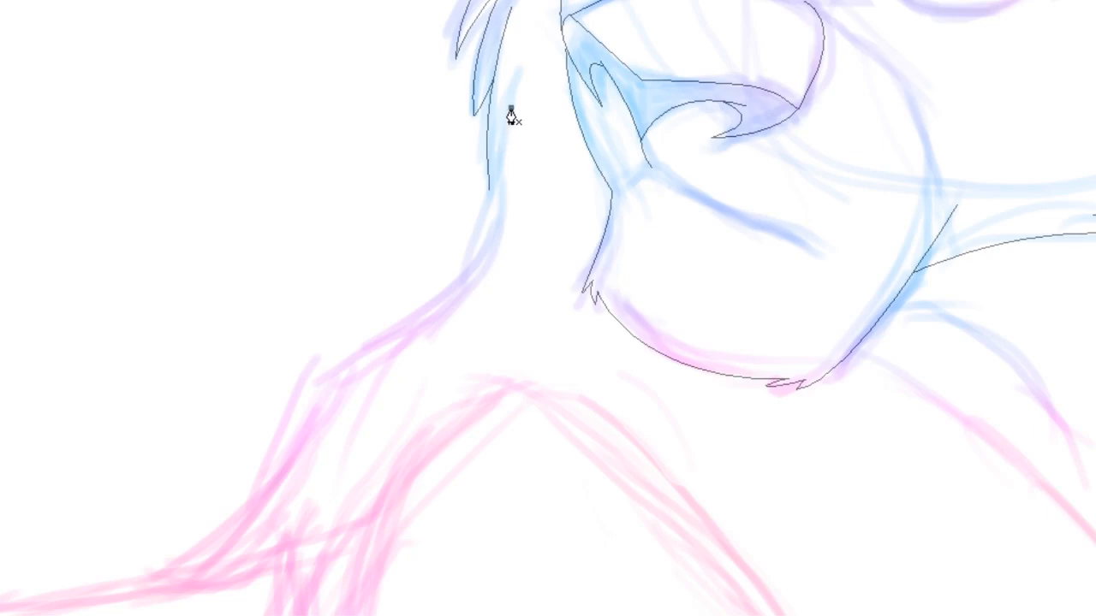
drag(496, 235, 501, 293)
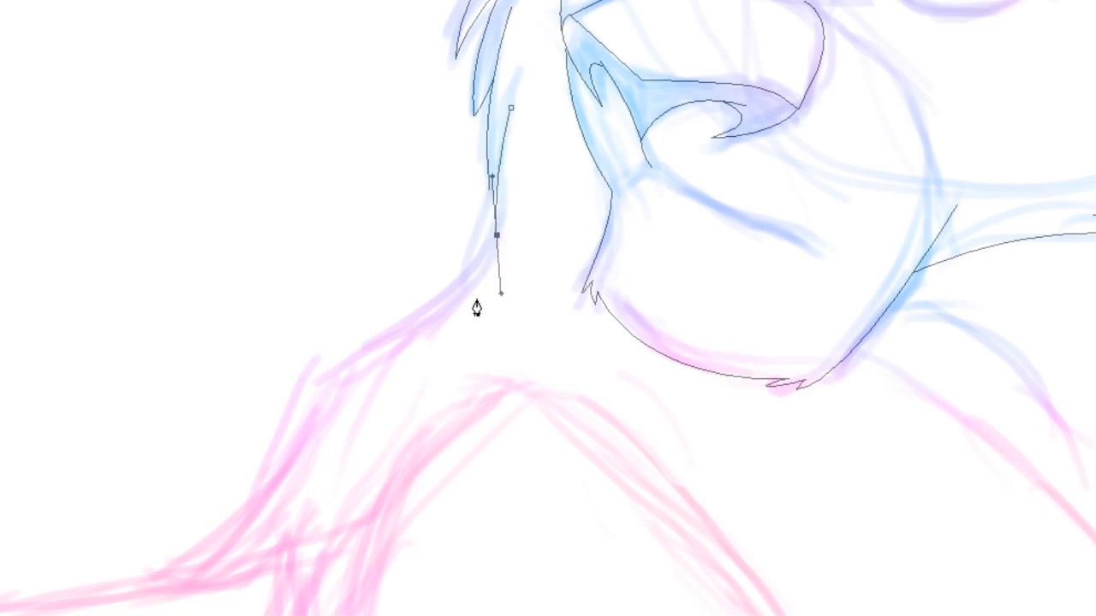
click(296, 383)
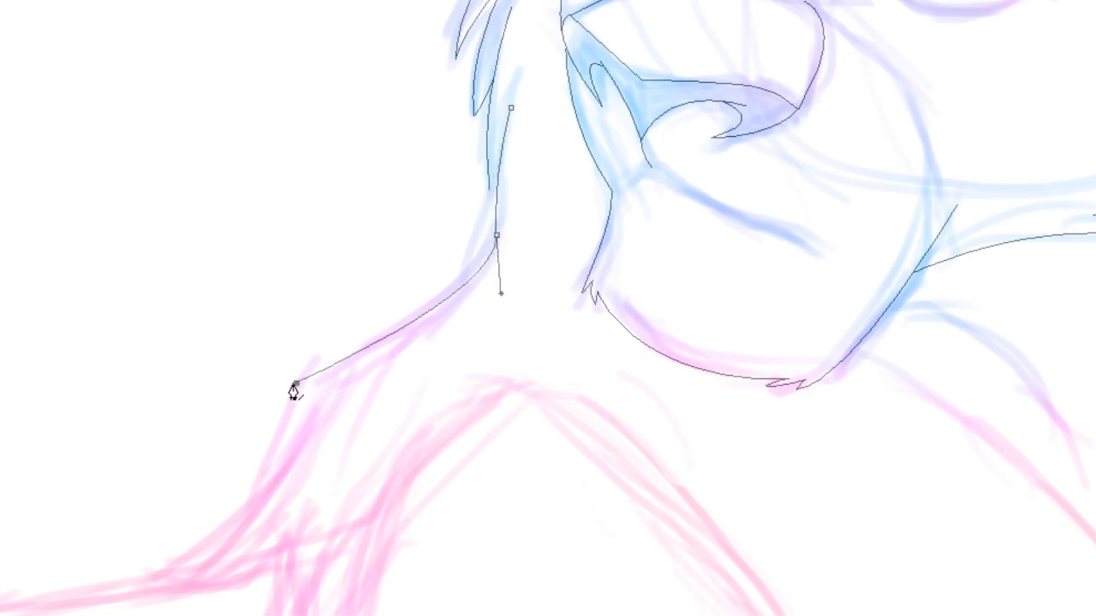
click(345, 377)
ctrl+click(352, 145)
click(490, 190)
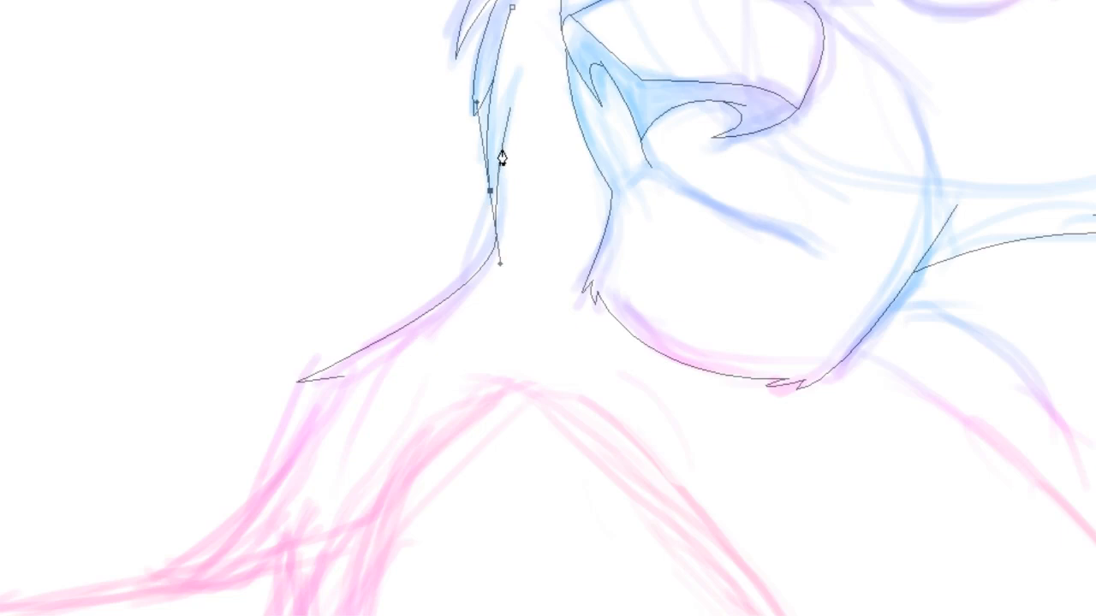
click(501, 150)
click(490, 190)
Continue a line from the shoulder tuft down along the back
scroll(548, 308, down, 4)
scroll(548, 308, left, 2)
scroll(548, 308, right, 1)
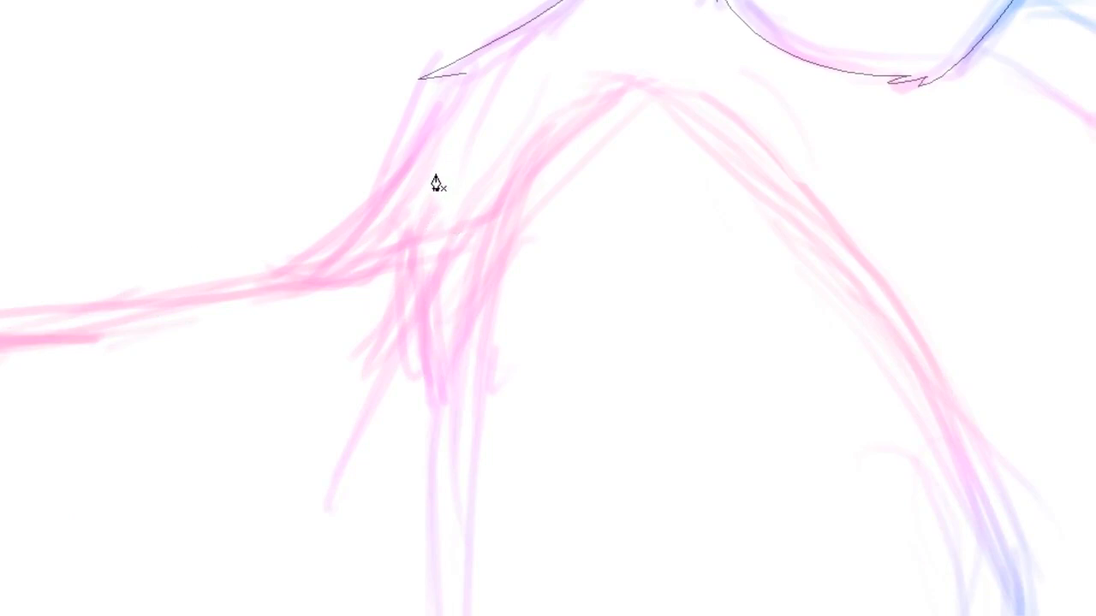
click(488, 60)
drag(437, 121, 426, 171)
click(262, 266)
click(228, 289)
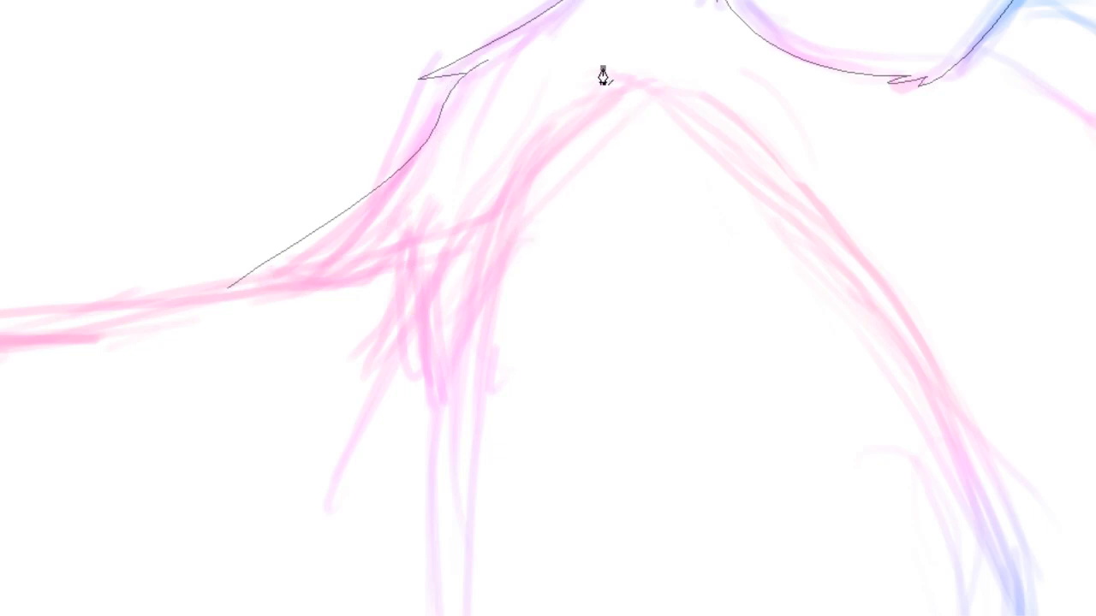
Draw the chest curve from below the chin down the front of the body
key(ctrl+minus)
key(ctrl+minus)
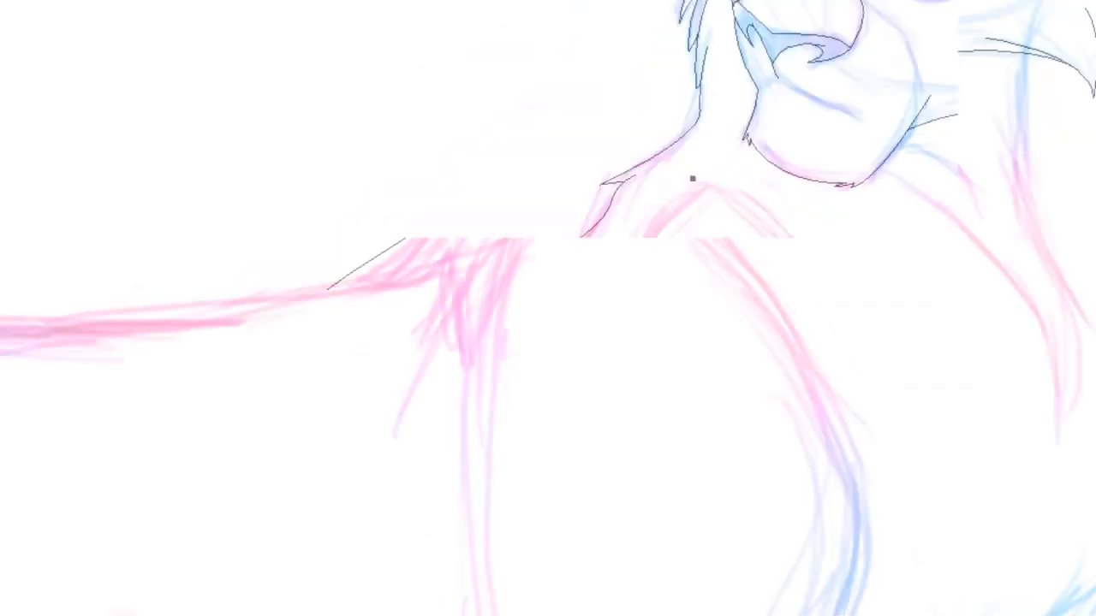
drag(841, 428, 834, 560)
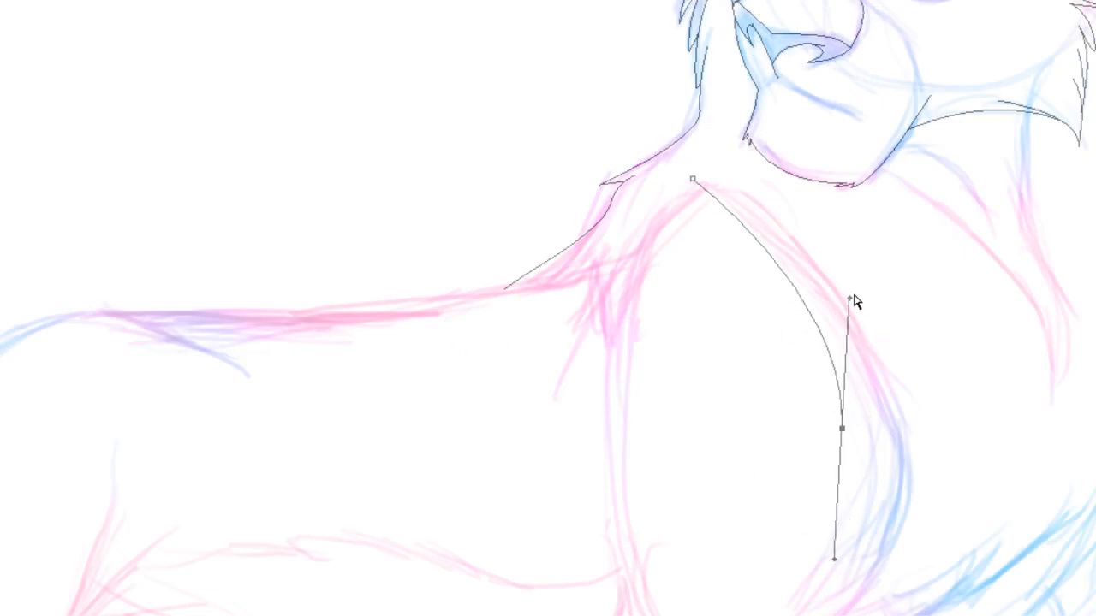
drag(853, 298, 888, 261)
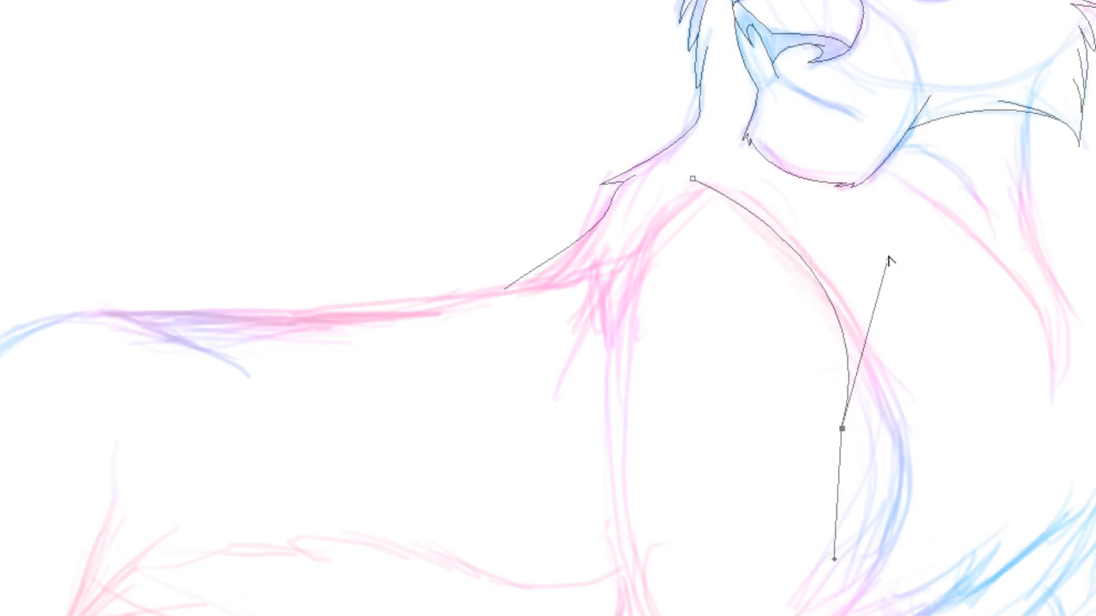
click(905, 258)
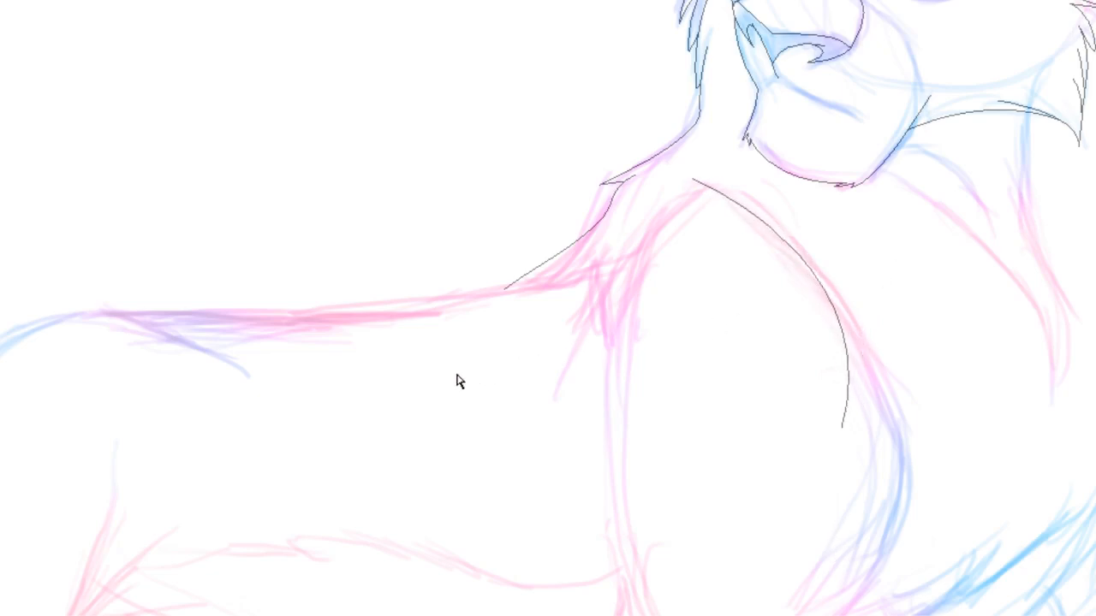
scroll(548, 308, up, 6)
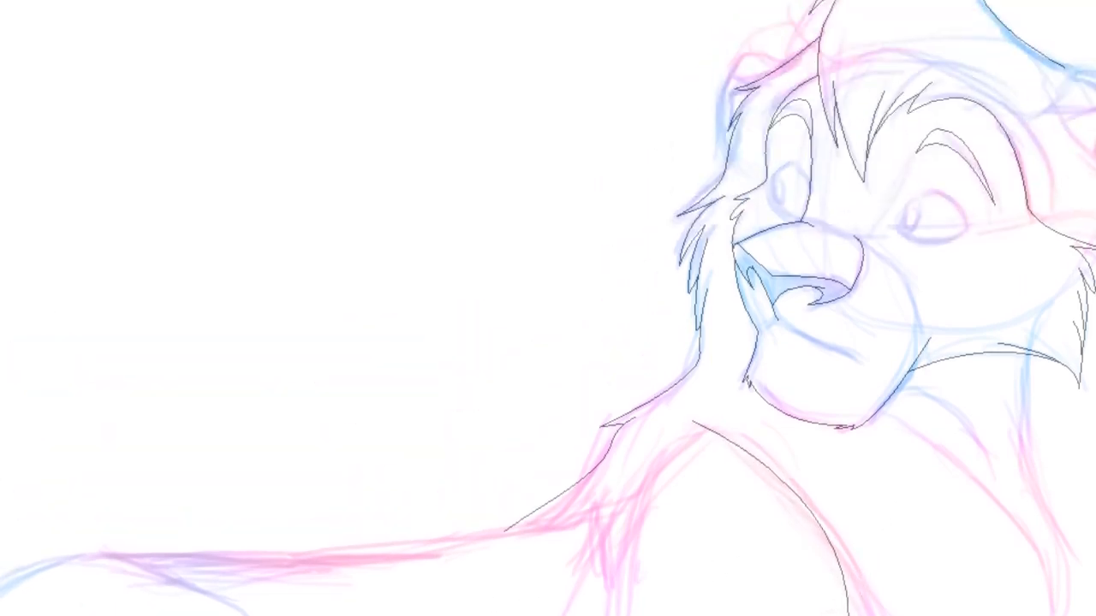
scroll(548, 308, down, 5)
scroll(949, 143, down, 1)
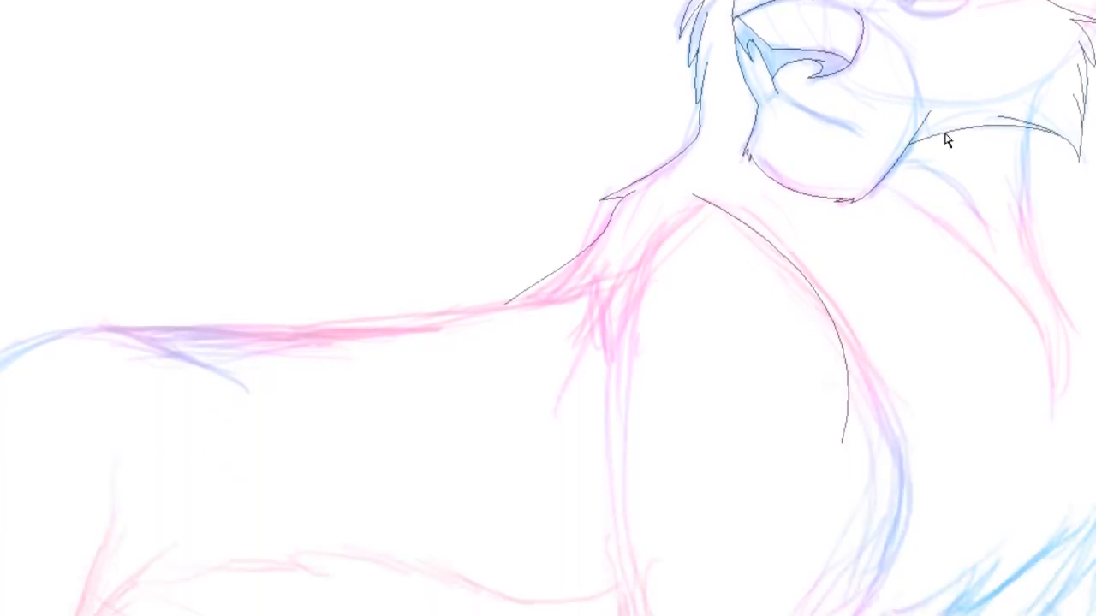
Extend the chest line with a pointed fur tip and continue it curving down under the chest
click(955, 433)
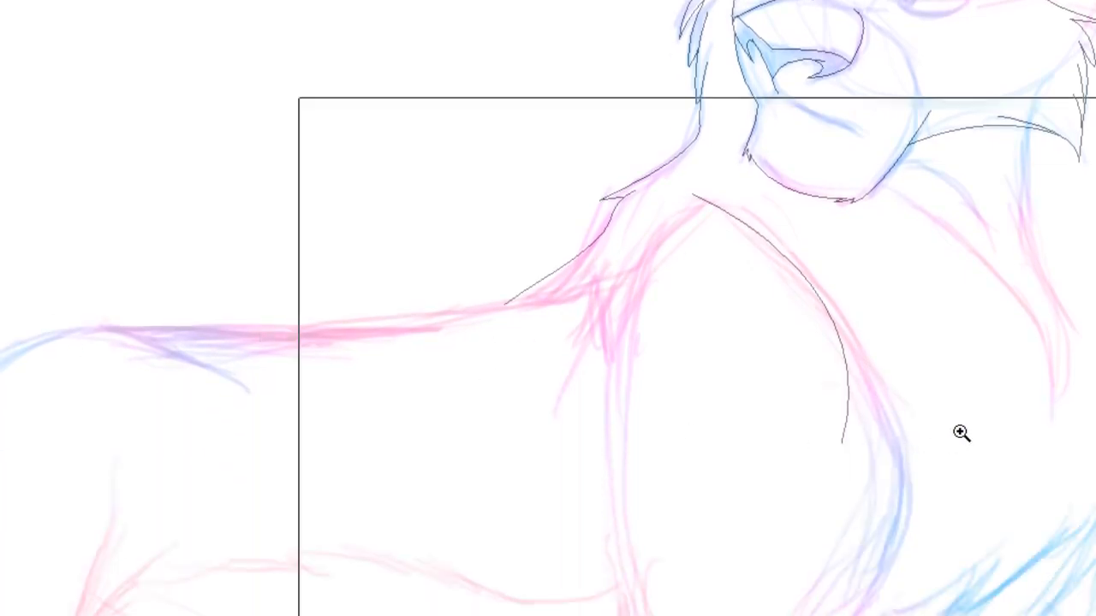
click(787, 249)
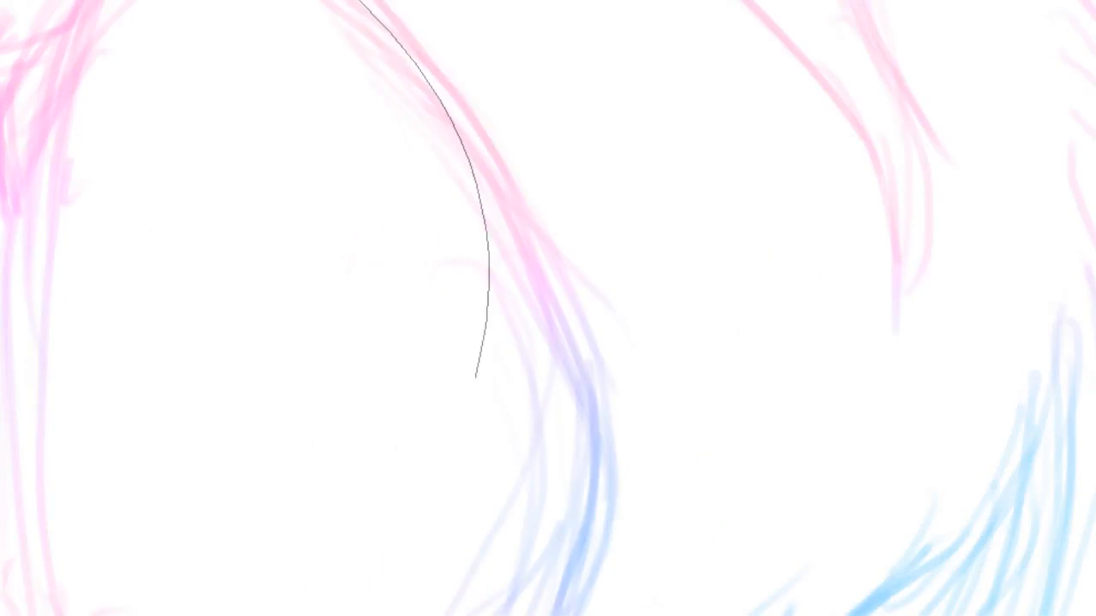
click(476, 379)
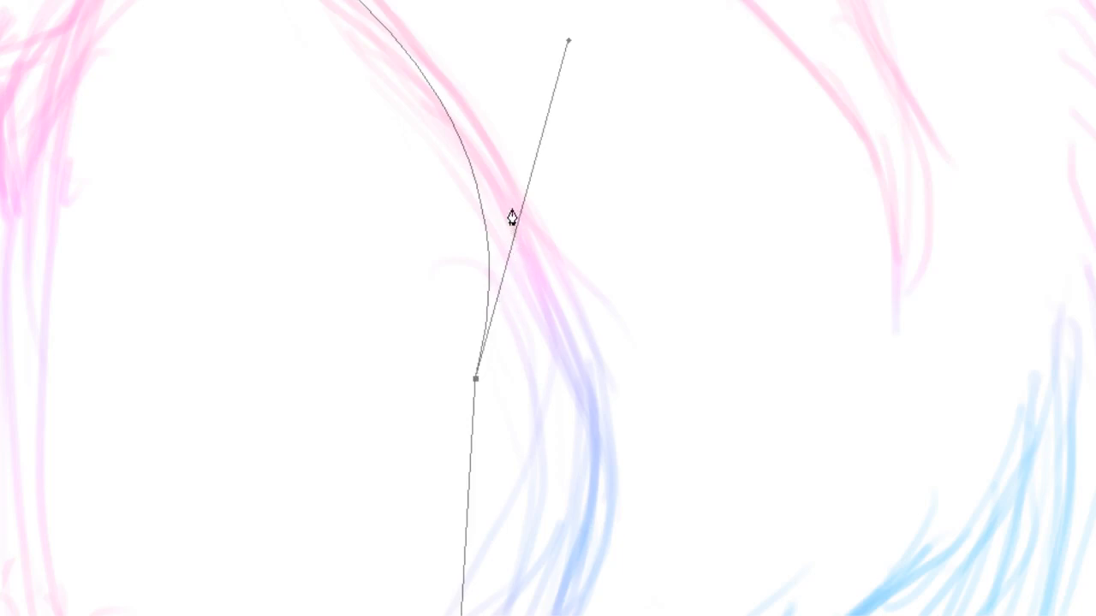
drag(513, 196, 504, 168)
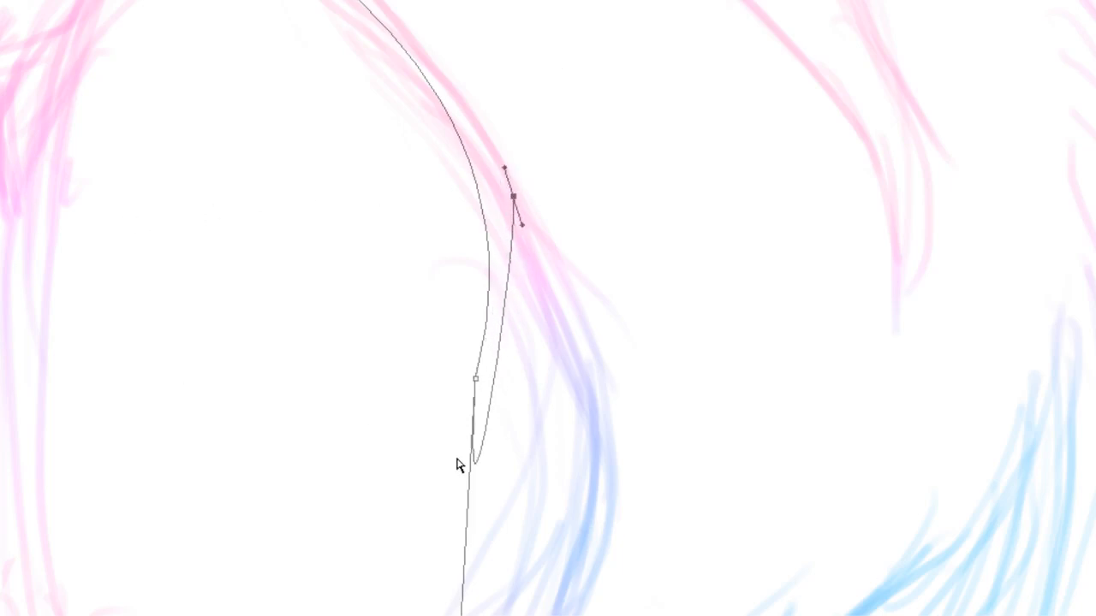
drag(477, 463, 491, 384)
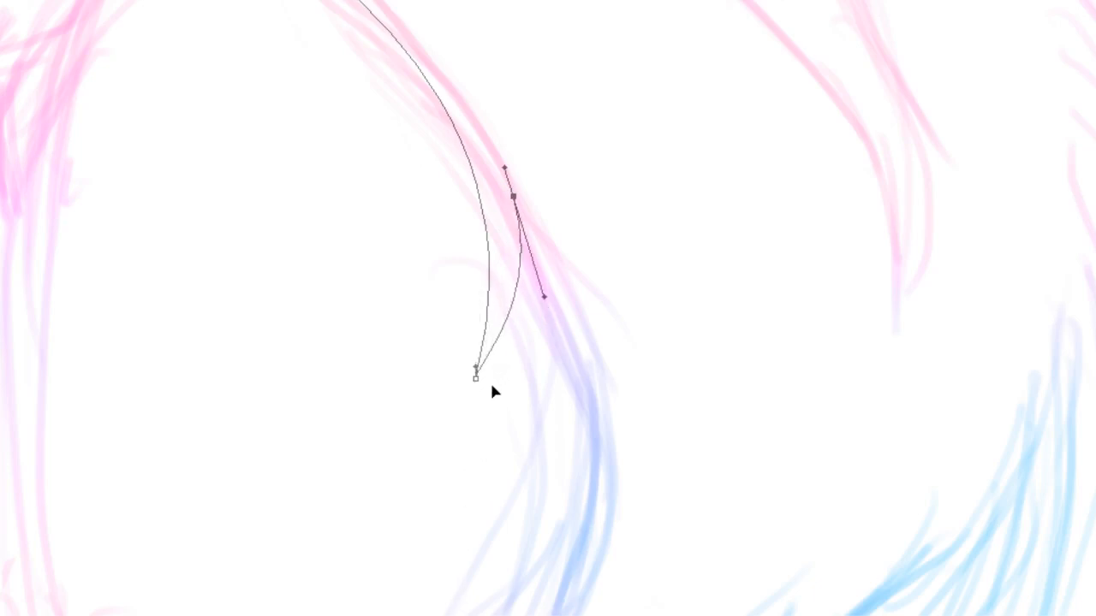
click(578, 304)
scroll(548, 309, down, 4)
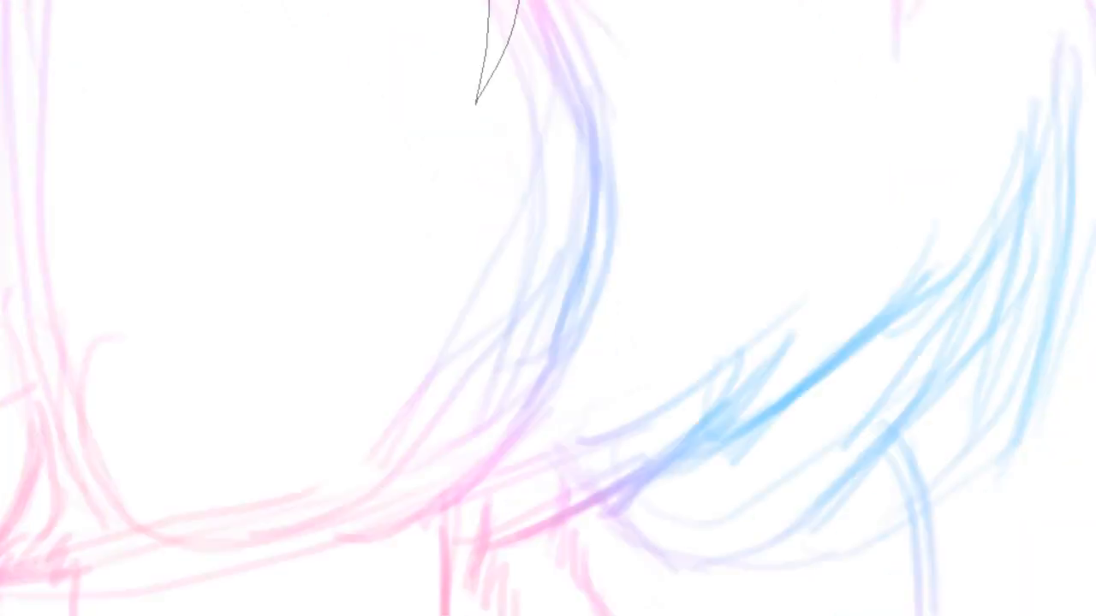
scroll(548, 308, up, 2)
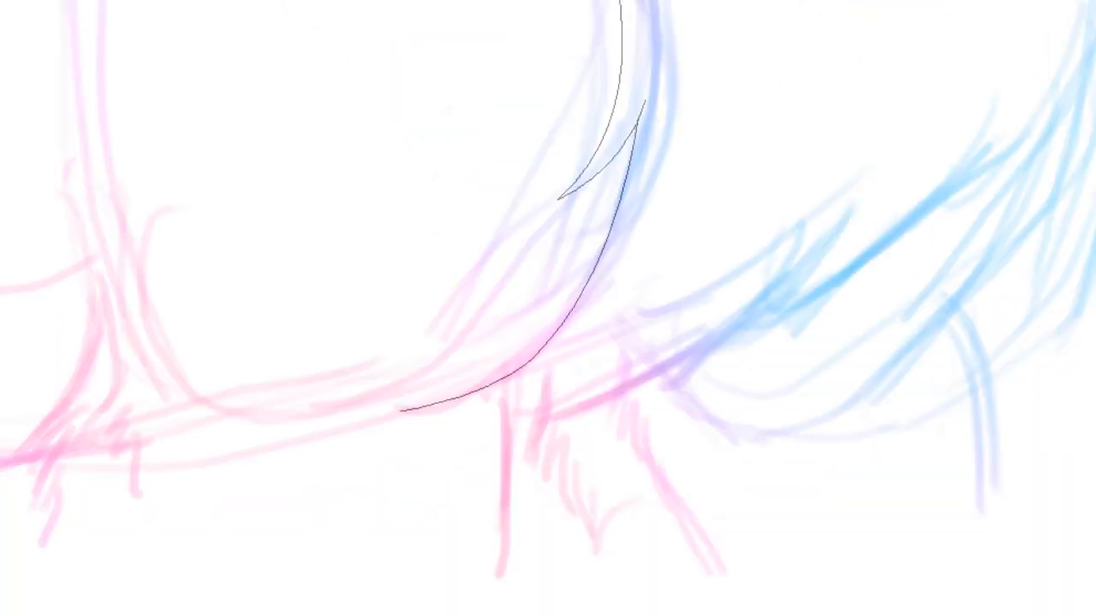
Draw a leg contour line down the left side, ending in jagged fur tufts
click(55, 196)
drag(92, 416, 31, 487)
click(113, 403)
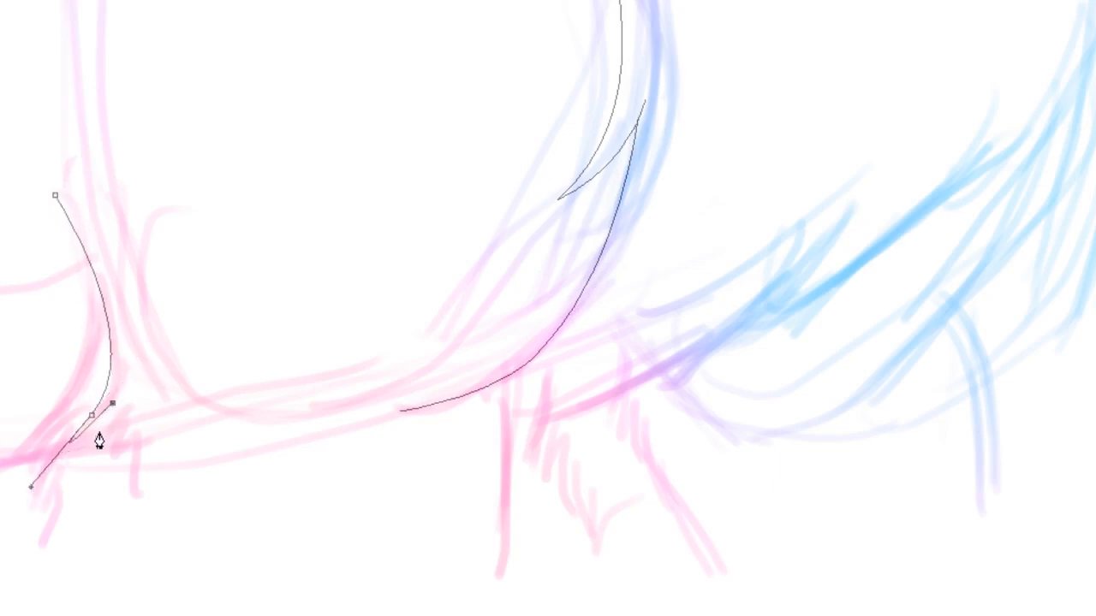
drag(100, 446, 156, 565)
click(119, 417)
click(125, 443)
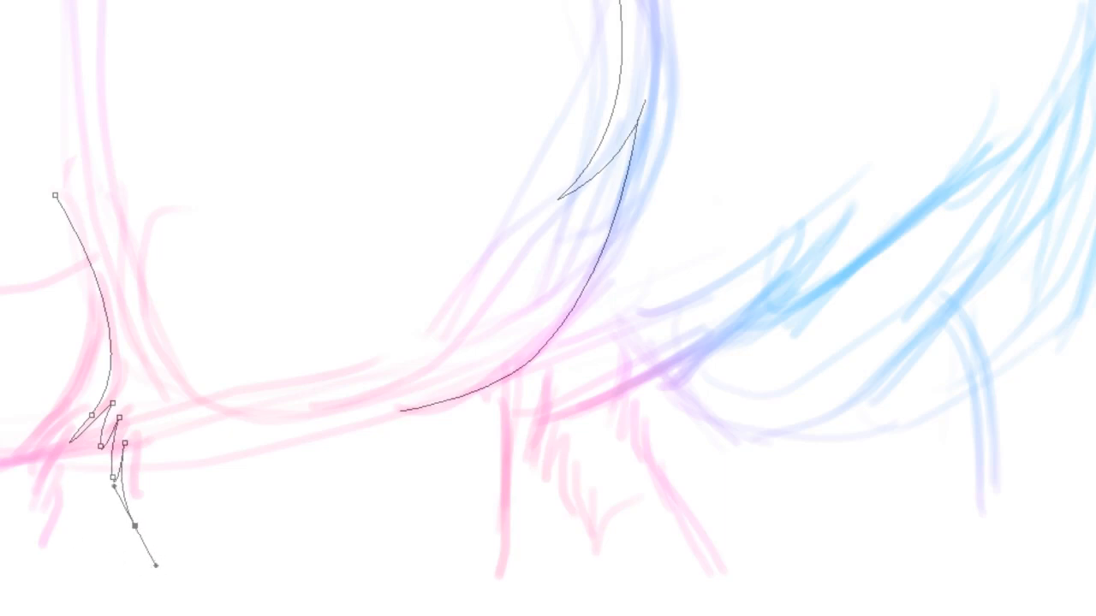
drag(71, 442, 97, 423)
key(Escape)
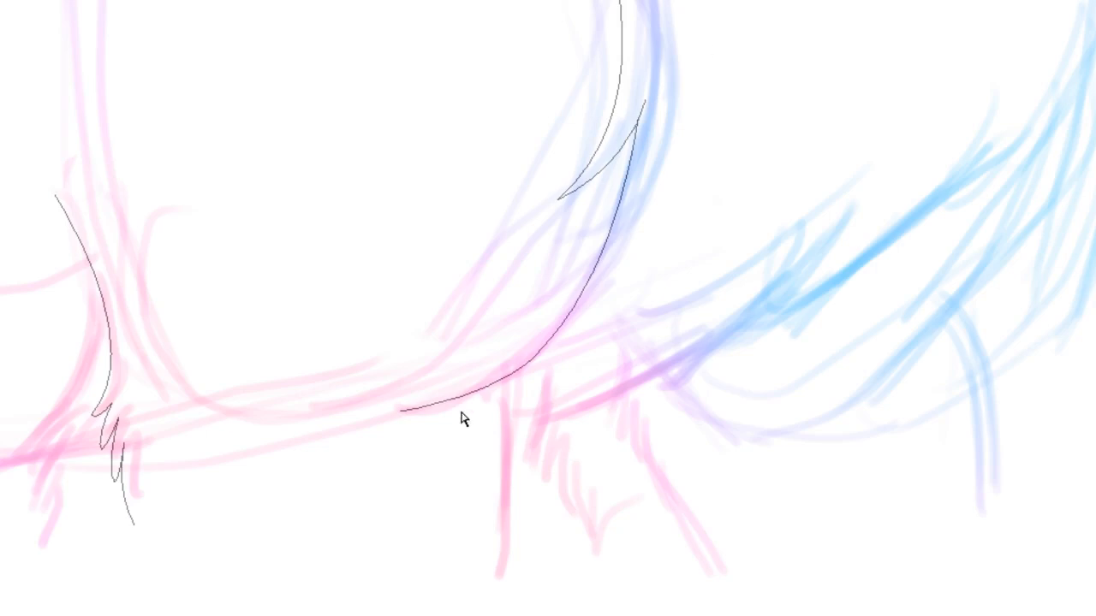
Draw a line from the chest curve straight down along the front leg
click(505, 379)
drag(499, 563, 480, 615)
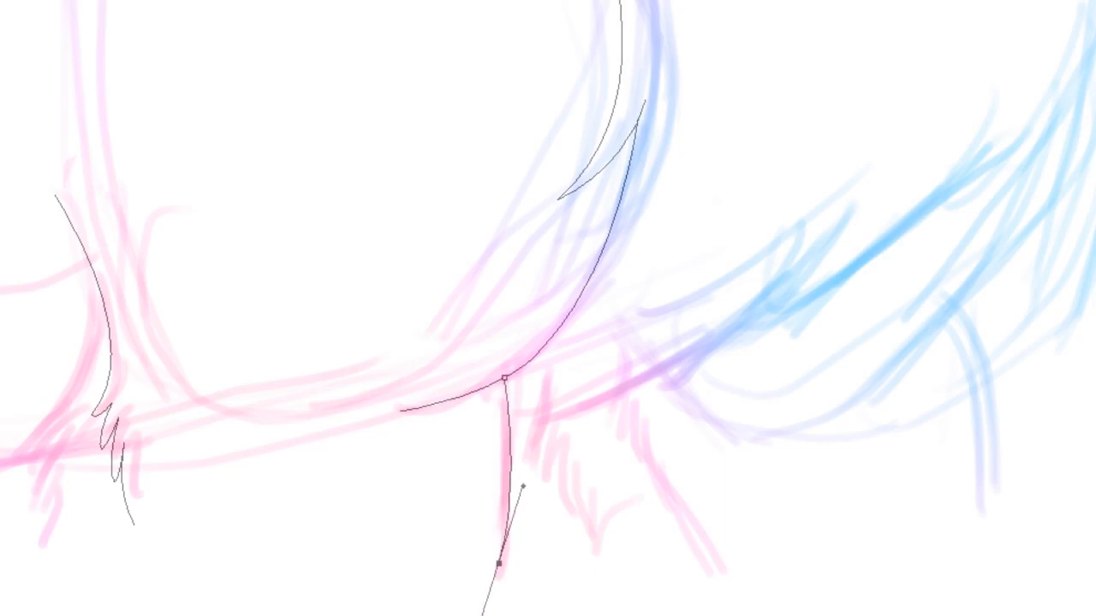
key(ctrl+shift+a)
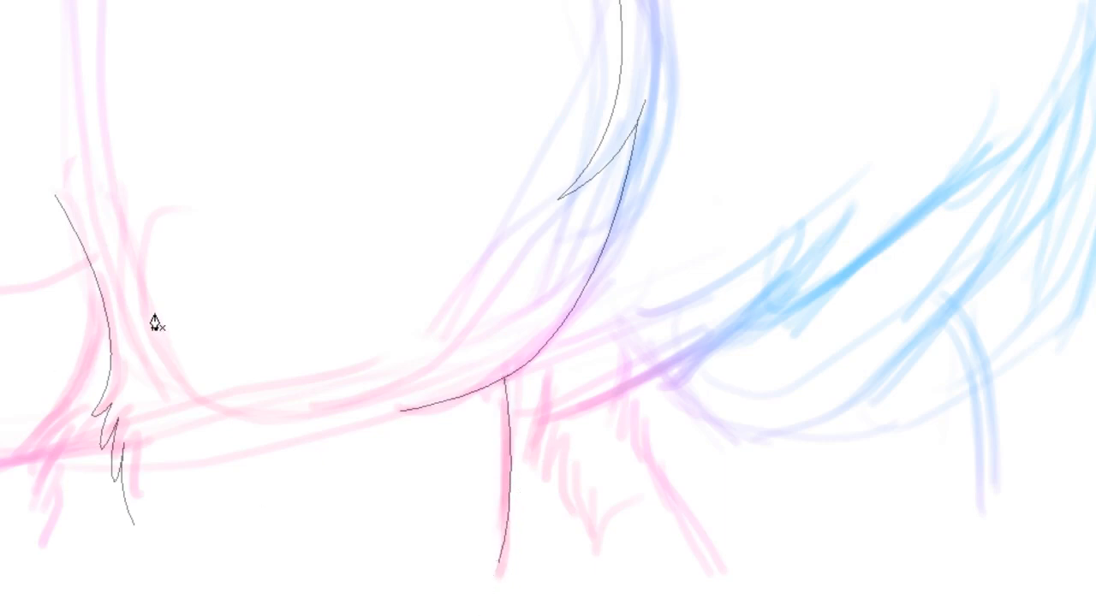
Draw a second tufted fur line down the left leg, ending in pointed tips
click(96, 281)
drag(24, 440, 101, 412)
click(65, 427)
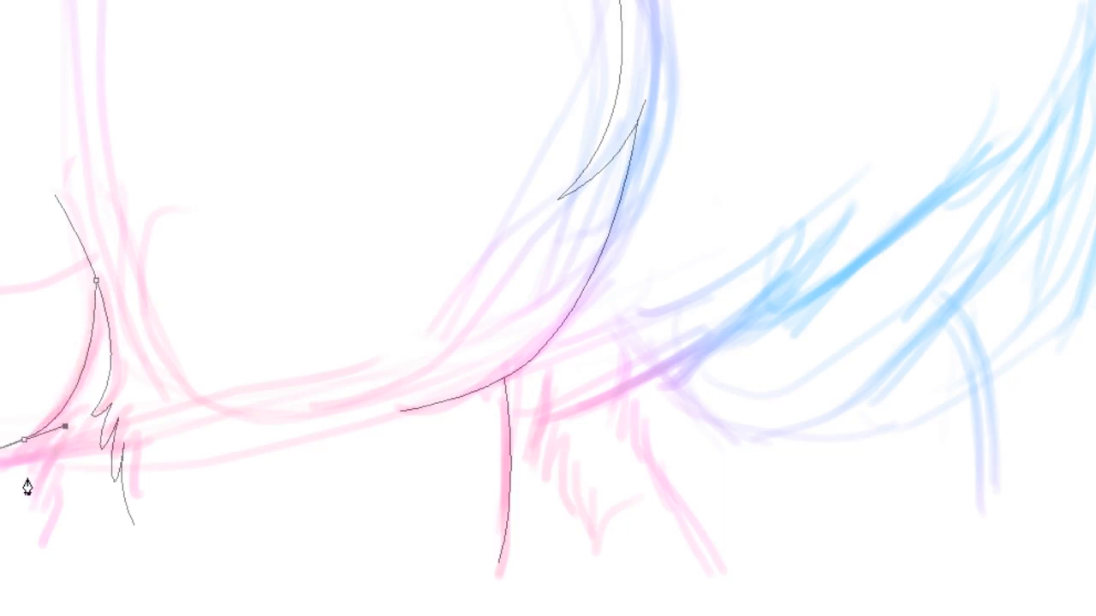
drag(28, 481, 58, 586)
click(63, 446)
click(43, 524)
click(60, 491)
ctrl+click(45, 533)
drag(43, 562, 31, 487)
drag(0, 449, 40, 449)
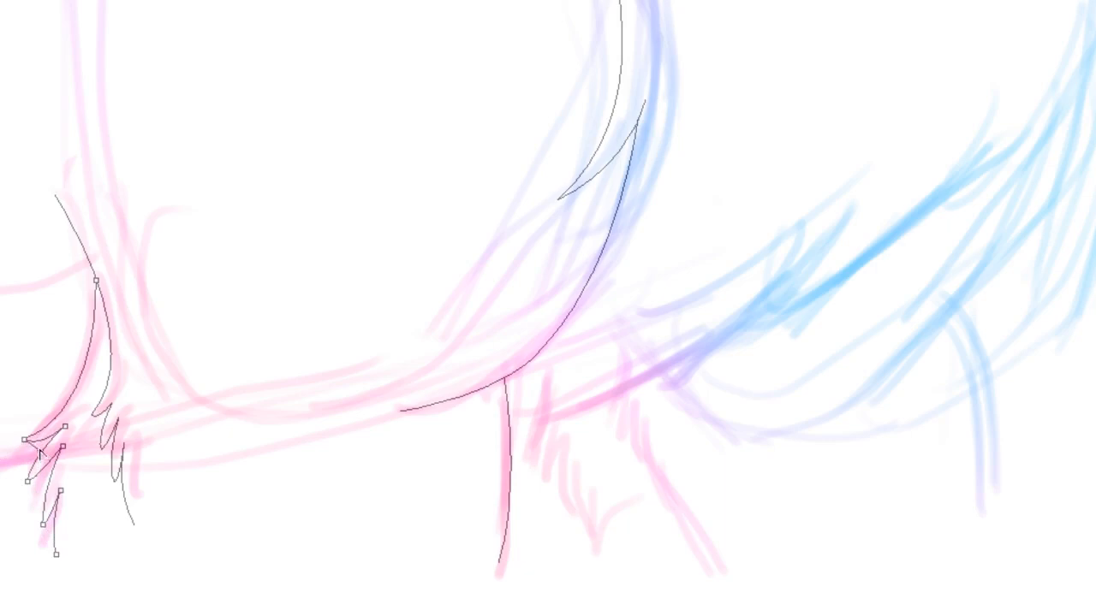
click(3, 393)
Draw a mane strand along the right side of the face from the upper mane to the cheek
scroll(548, 309, up, 12)
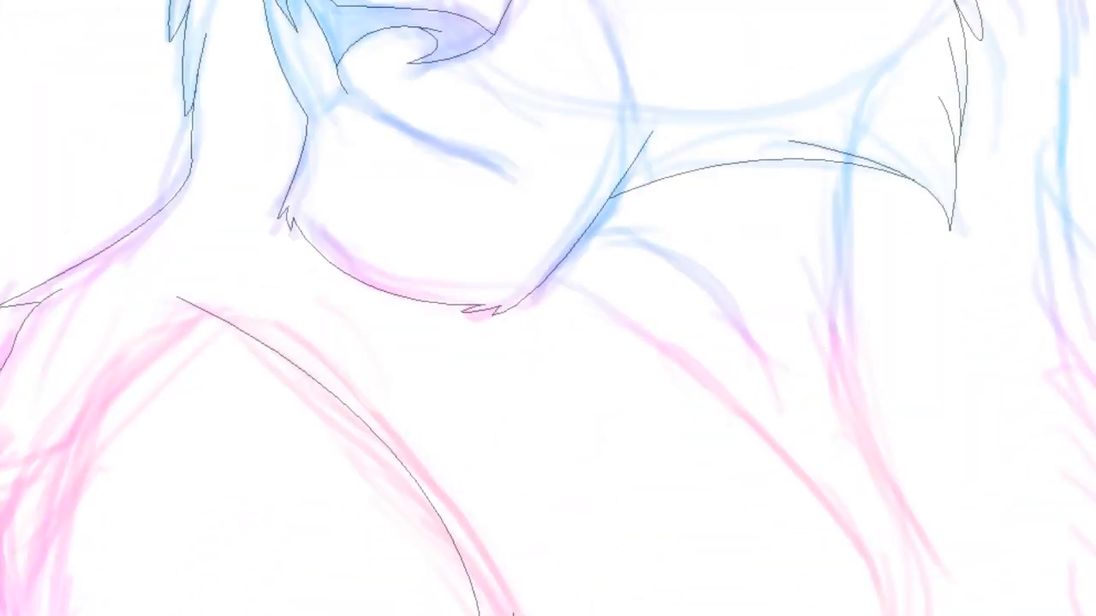
scroll(548, 309, up, 1)
scroll(548, 308, up, 2)
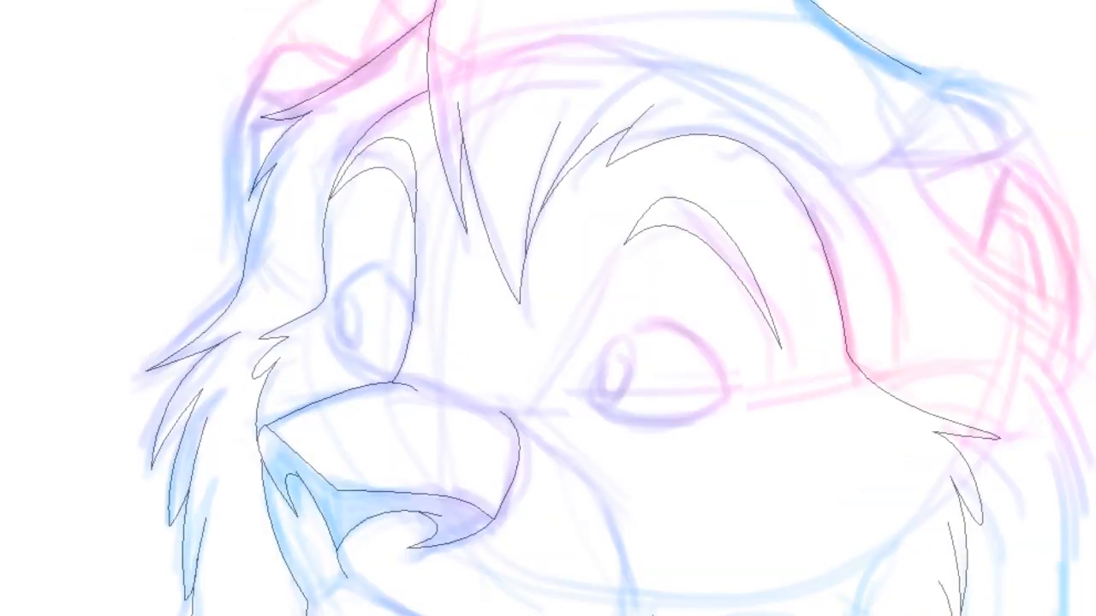
click(875, 106)
drag(918, 185, 923, 216)
drag(1066, 309, 994, 287)
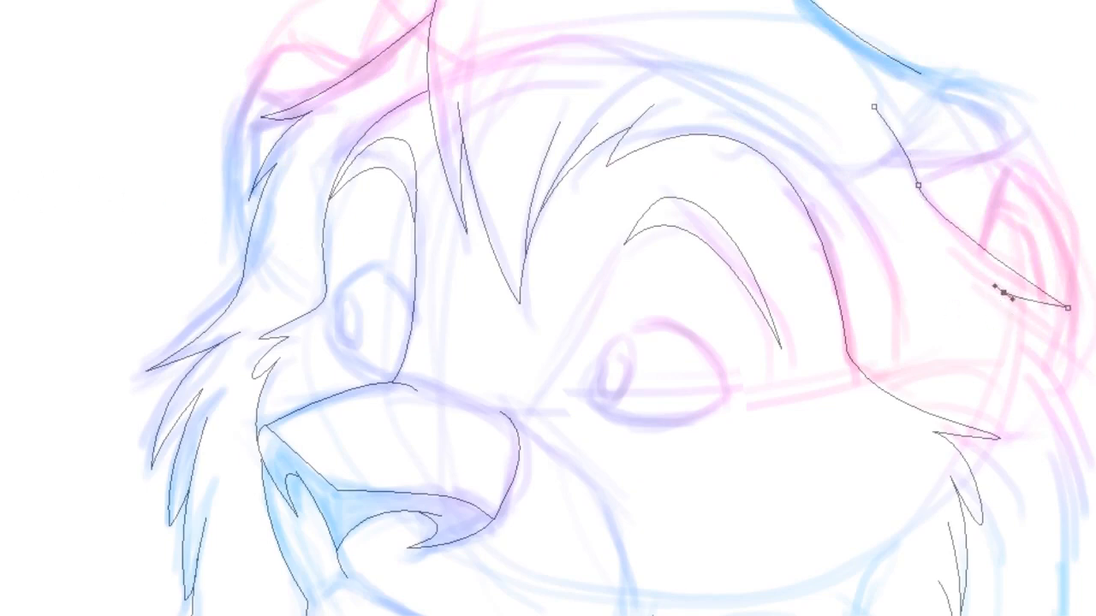
key(Escape)
Draw mane strands down the right edge beside the cheek, ending in pointed tufts
click(973, 273)
drag(1058, 332, 1070, 342)
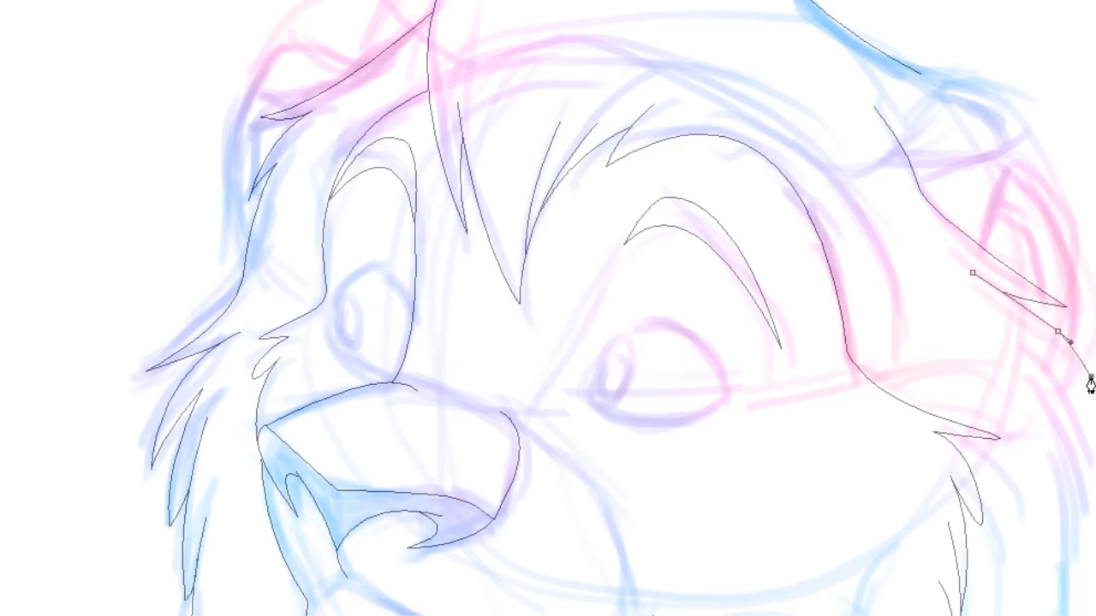
scroll(1054, 339, down, 5)
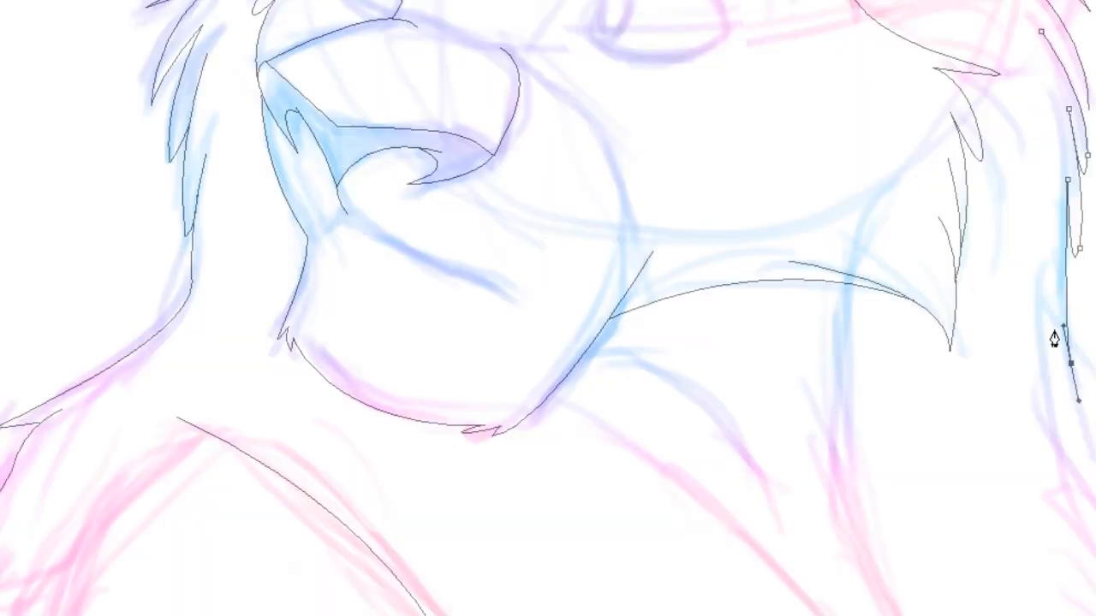
drag(1050, 307, 1050, 312)
drag(1079, 400, 1054, 347)
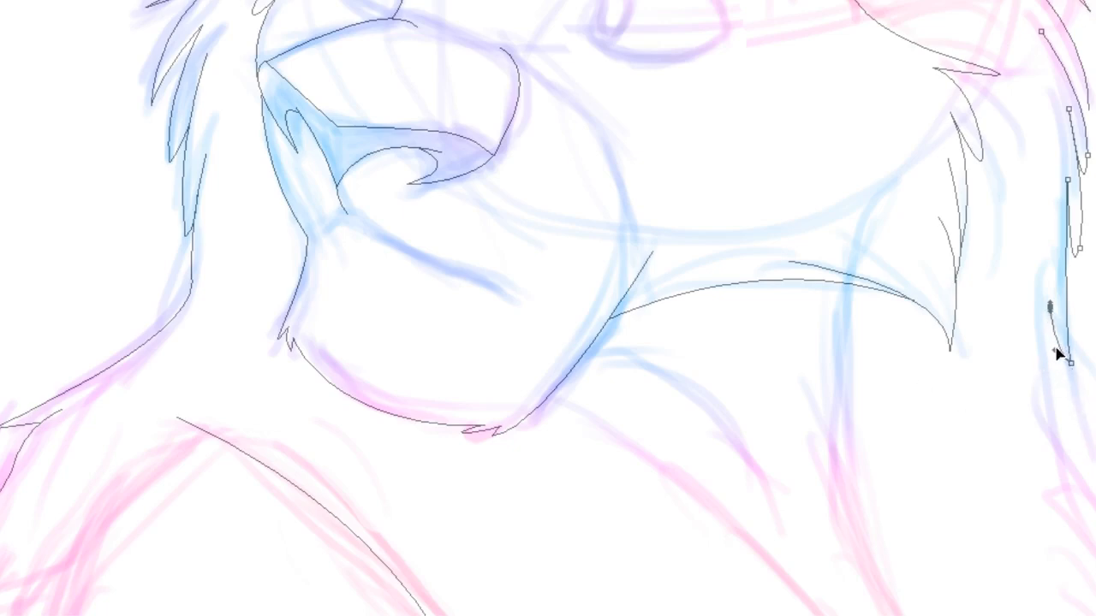
click(1075, 254)
drag(1072, 293, 1071, 215)
drag(1089, 175, 1083, 135)
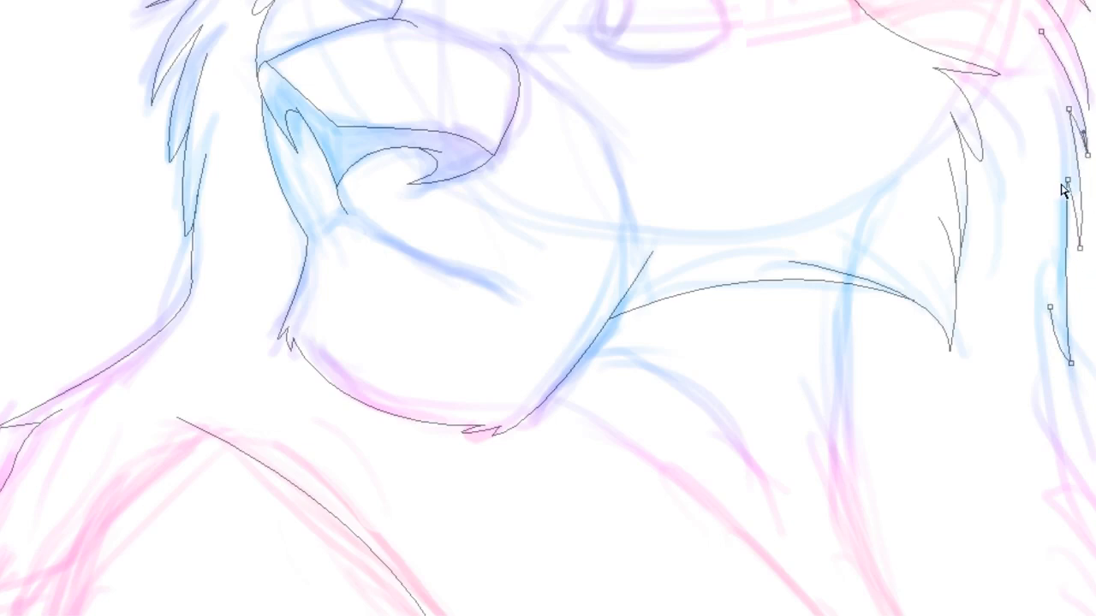
drag(1067, 179, 1073, 203)
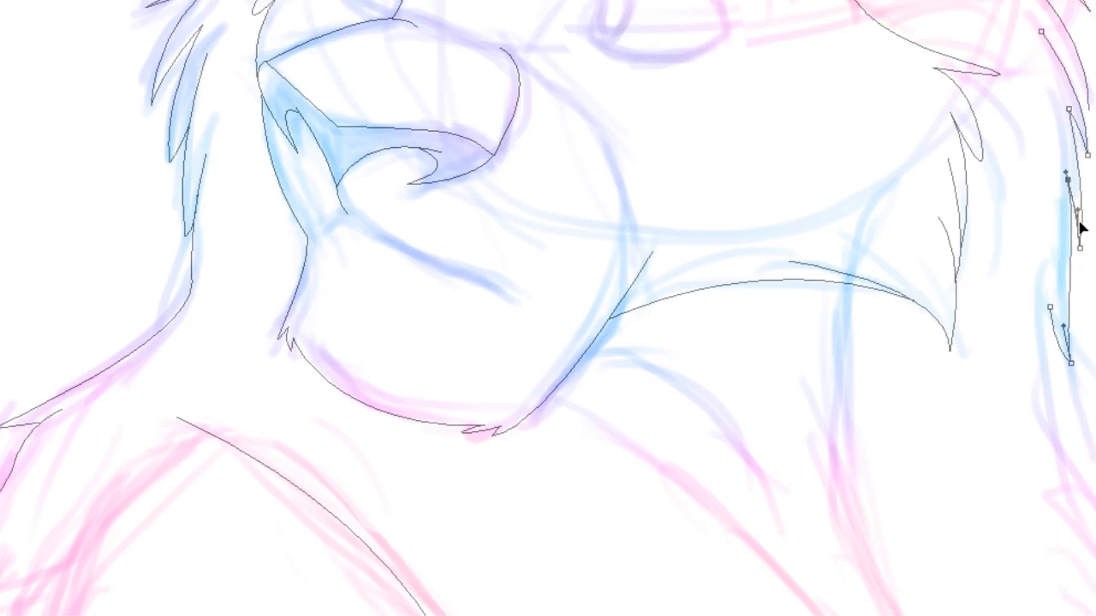
click(1049, 227)
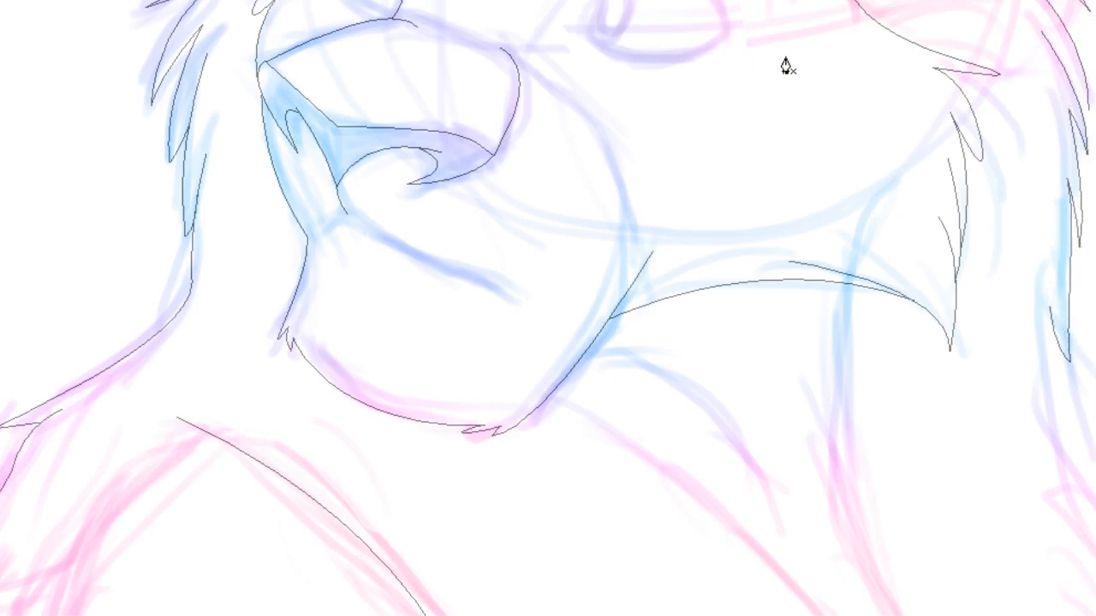
Add a short mane strand at the top of the right edge
click(1089, 116)
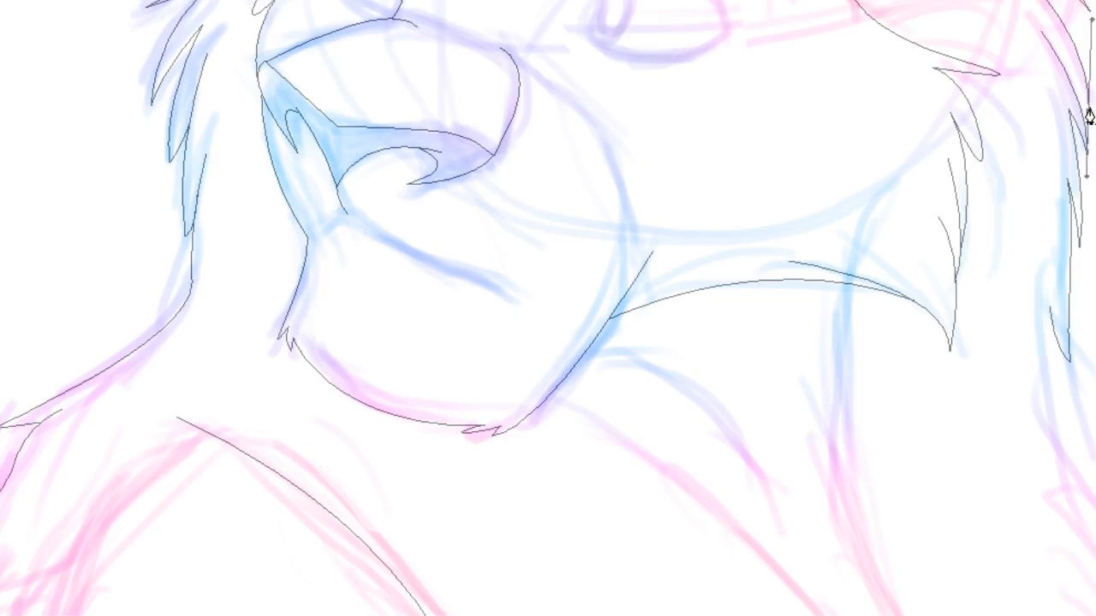
click(1062, 66)
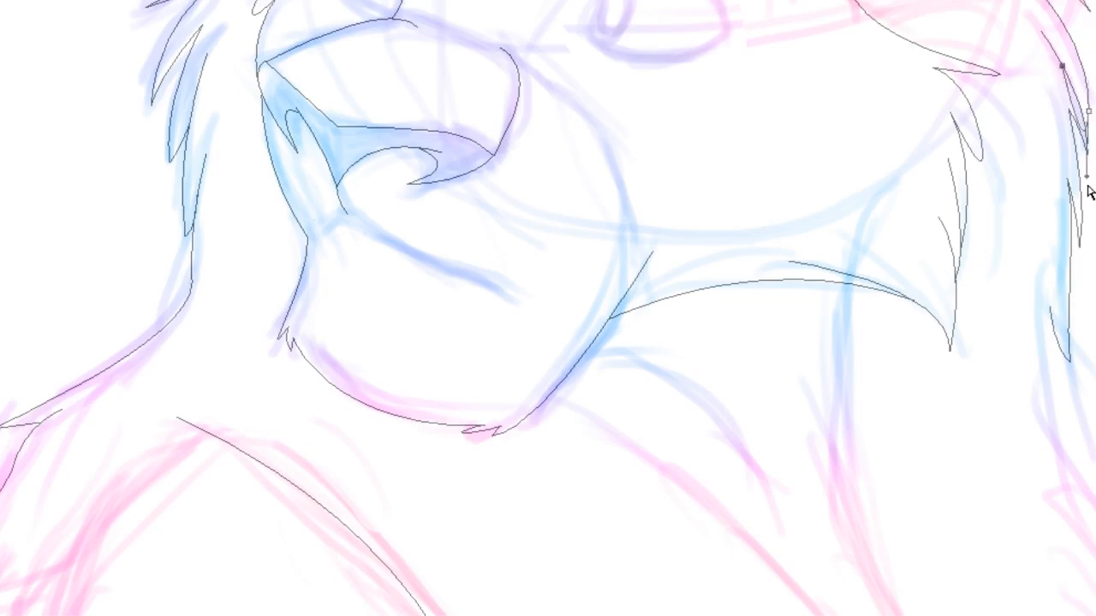
drag(1077, 86, 1080, 82)
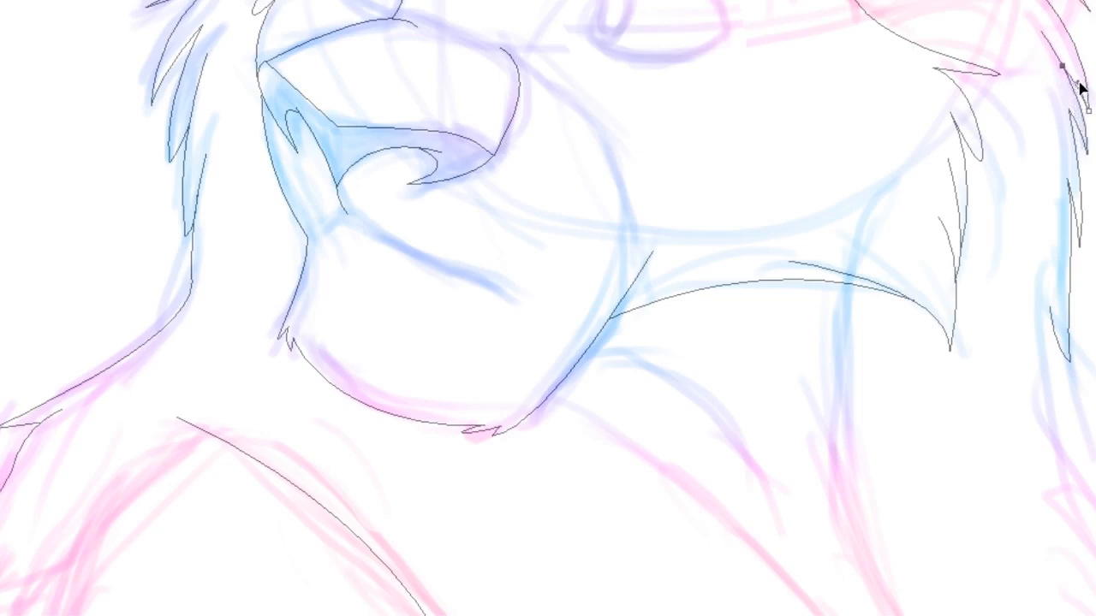
key(ctrl+shift+a)
scroll(548, 308, up, 8)
scroll(548, 308, down, 16)
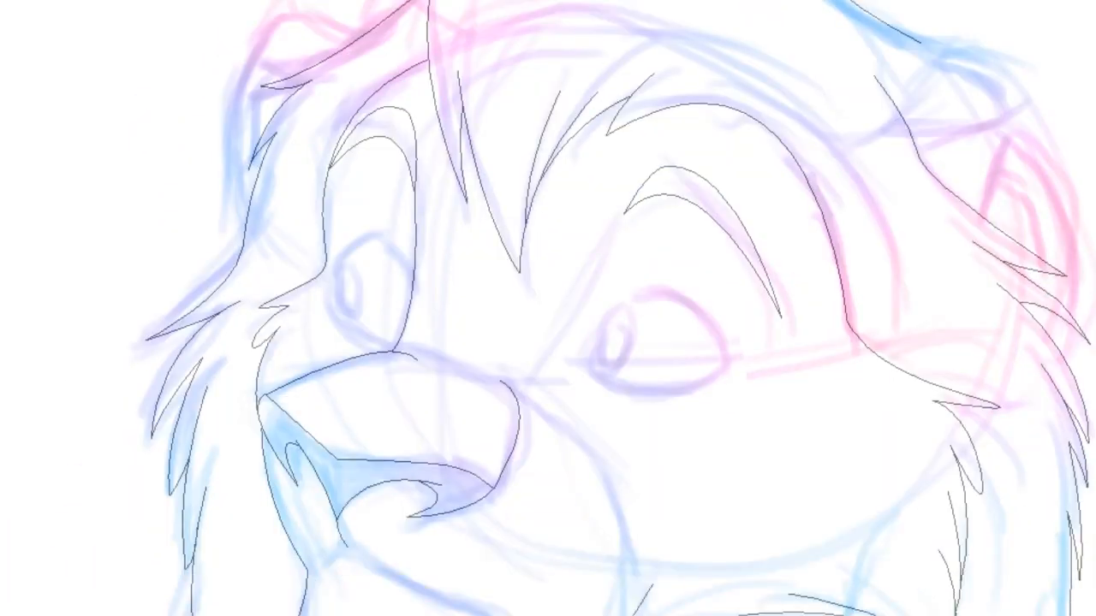
scroll(548, 309, up, 3)
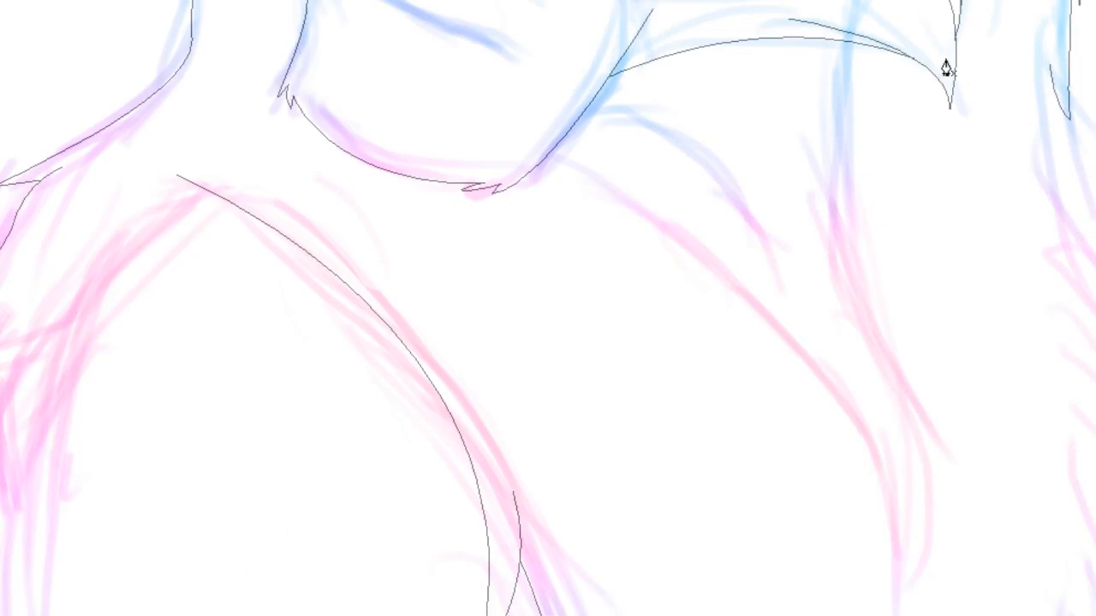
Draw a mane line curving down beside the neck on the right
click(1034, 159)
click(1057, 227)
drag(1095, 281, 1095, 304)
drag(1057, 228, 1053, 276)
key(v)
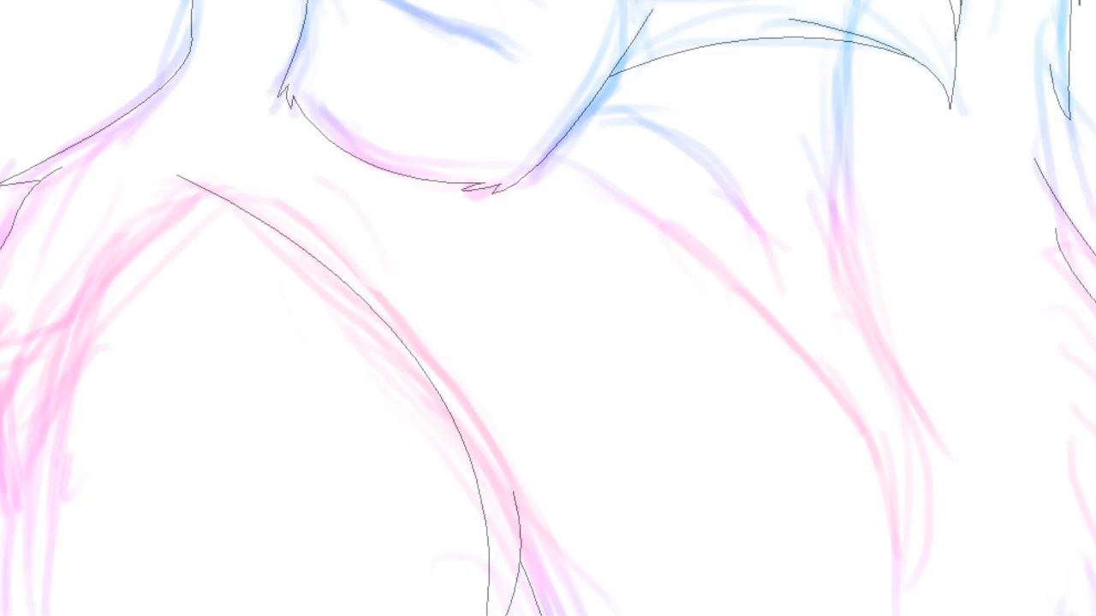
Add another short mane strand along the right edge above the neck line
click(1083, 291)
click(1043, 14)
drag(1050, 118, 1043, 150)
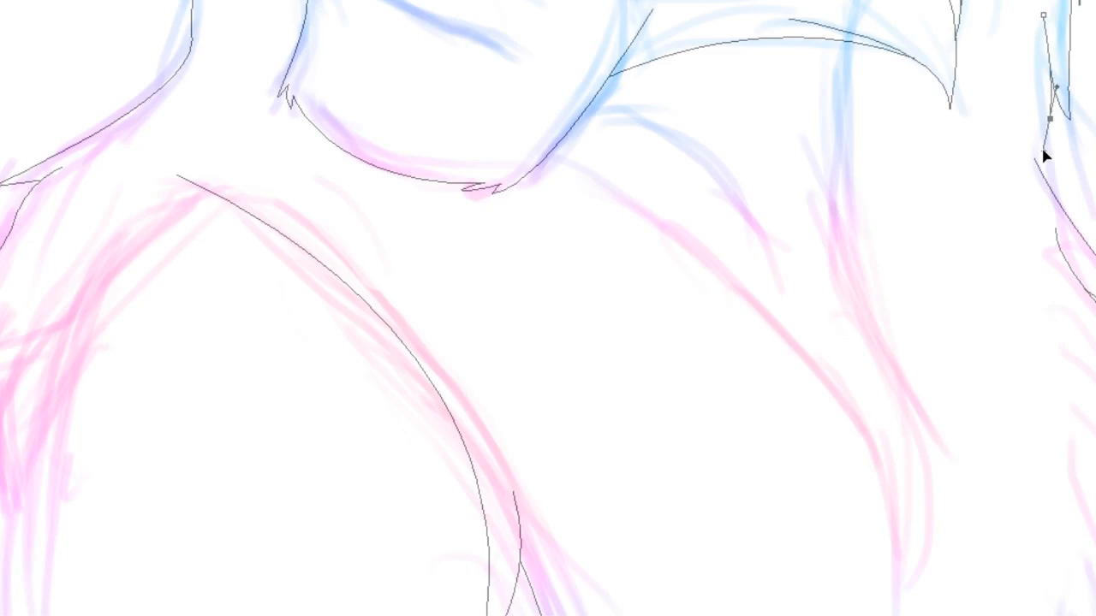
click(1082, 237)
key(Escape)
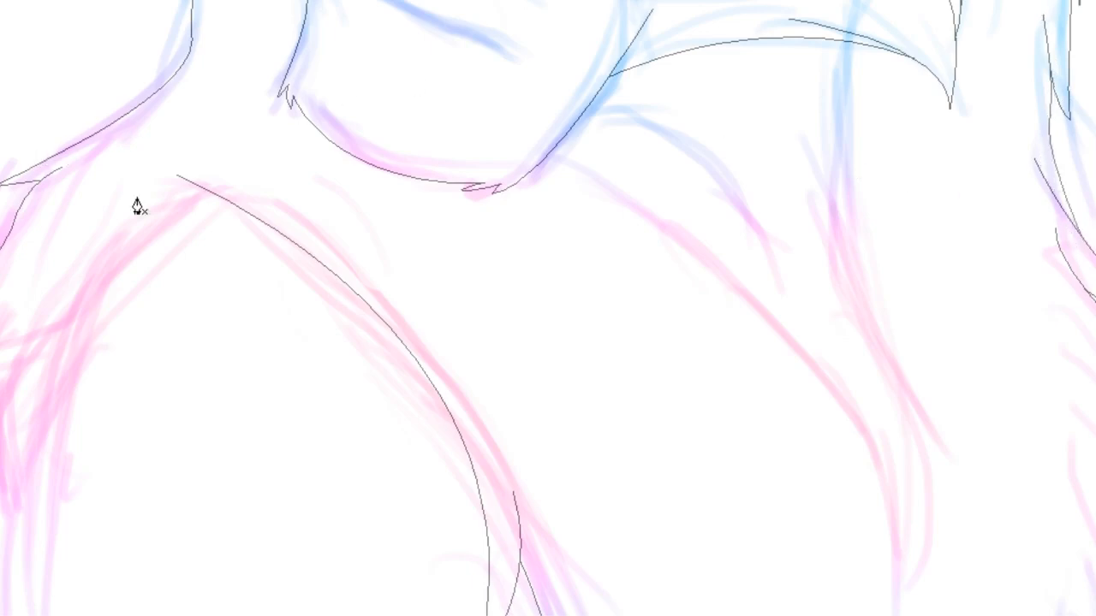
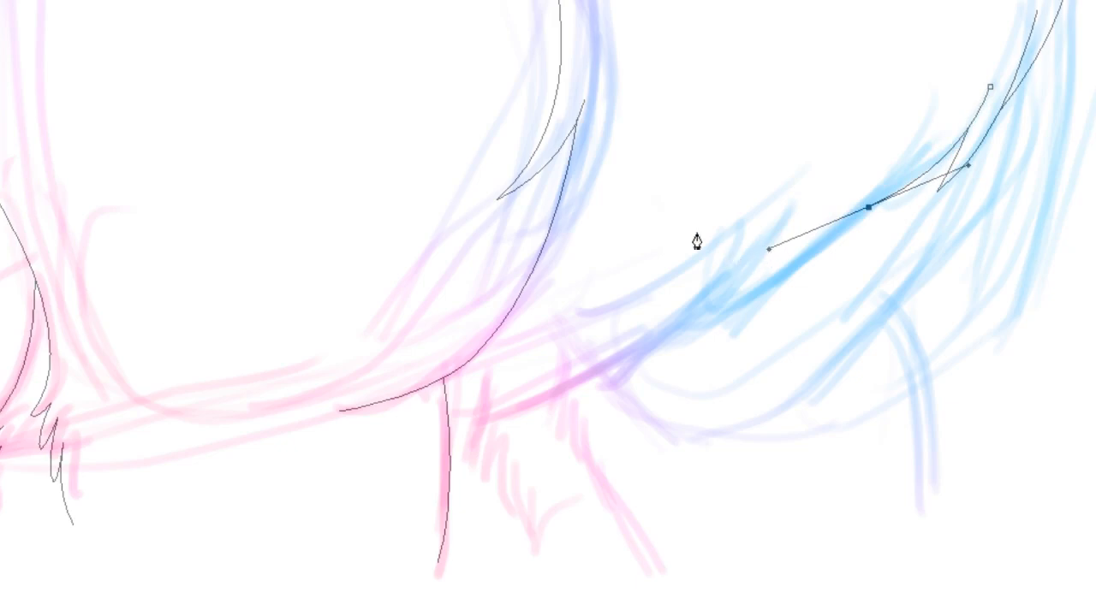
Draw a long mane line curving from the upper right down to the neck line, adjusting its curve
ctrl+click(312, 247)
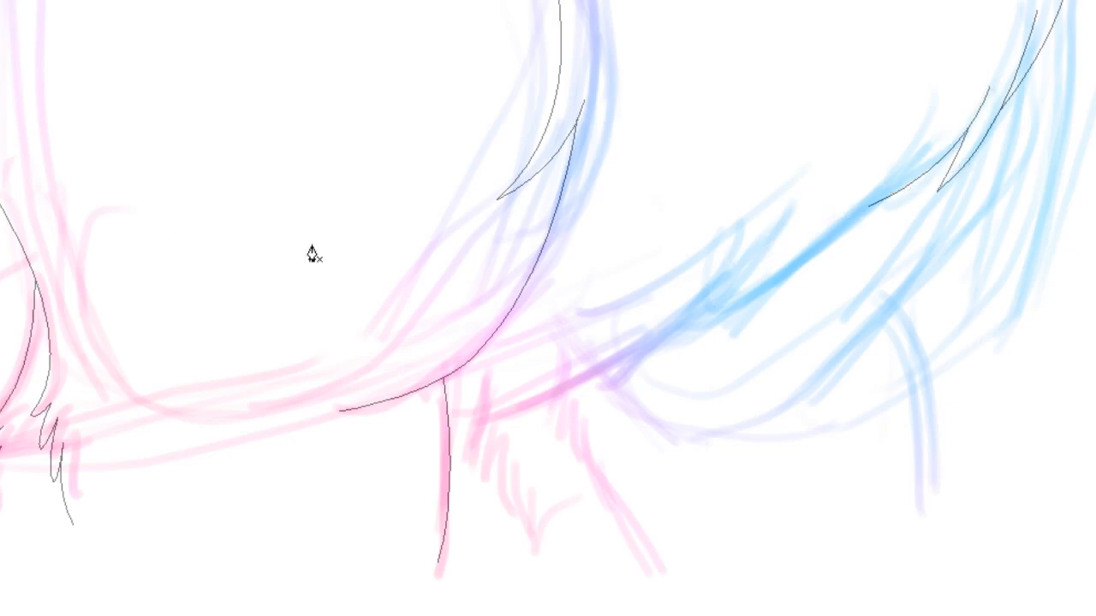
click(941, 128)
drag(698, 330, 578, 379)
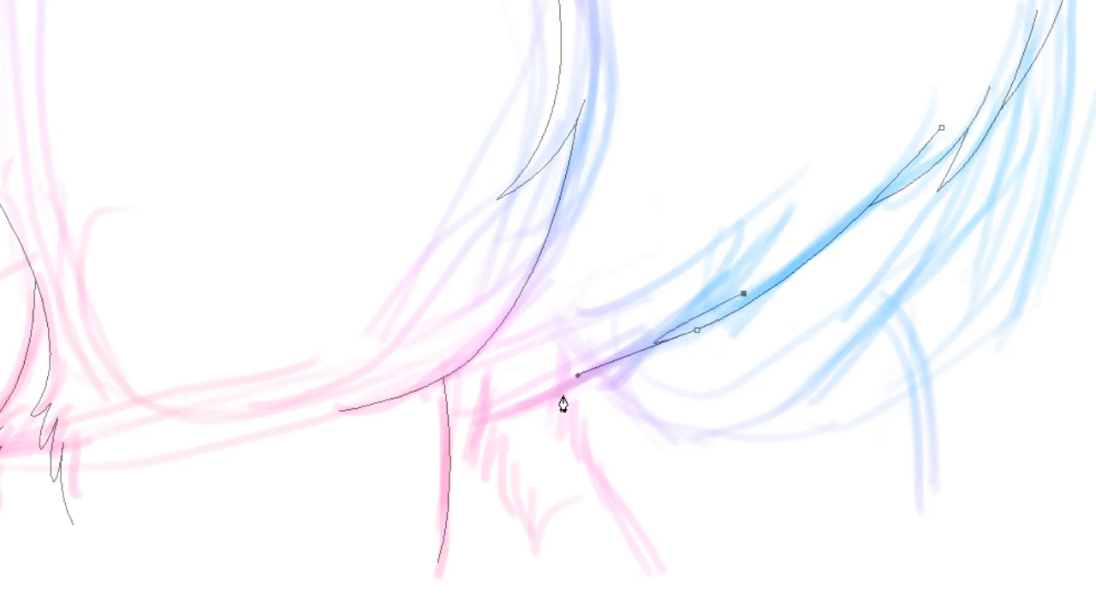
drag(562, 394, 510, 428)
click(595, 366)
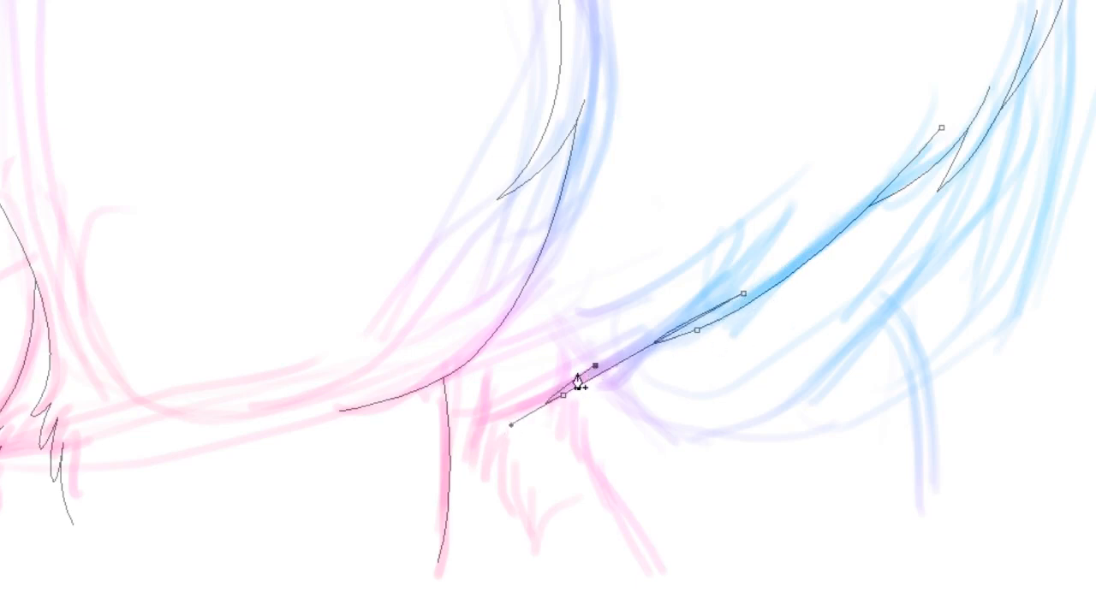
drag(449, 430, 369, 443)
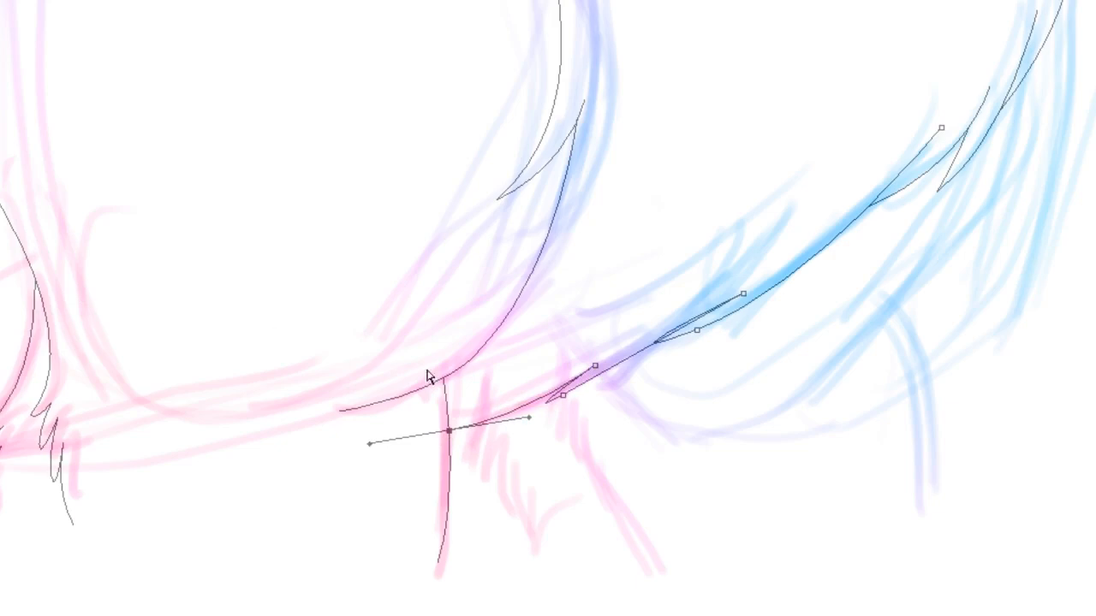
ctrl+click(546, 404)
drag(512, 426, 538, 406)
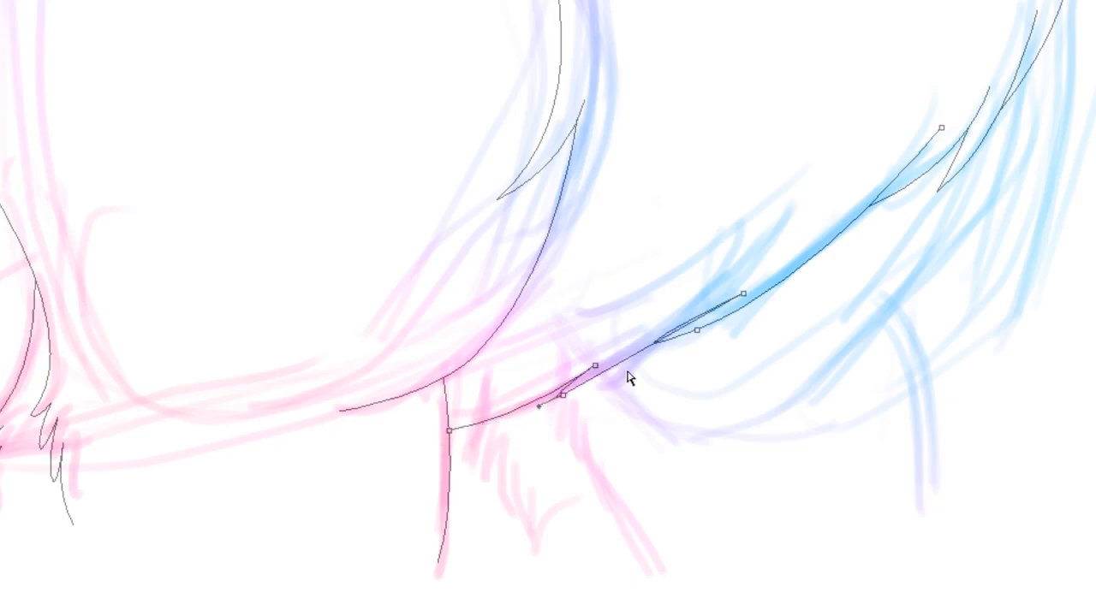
ctrl+click(674, 338)
drag(574, 374, 656, 345)
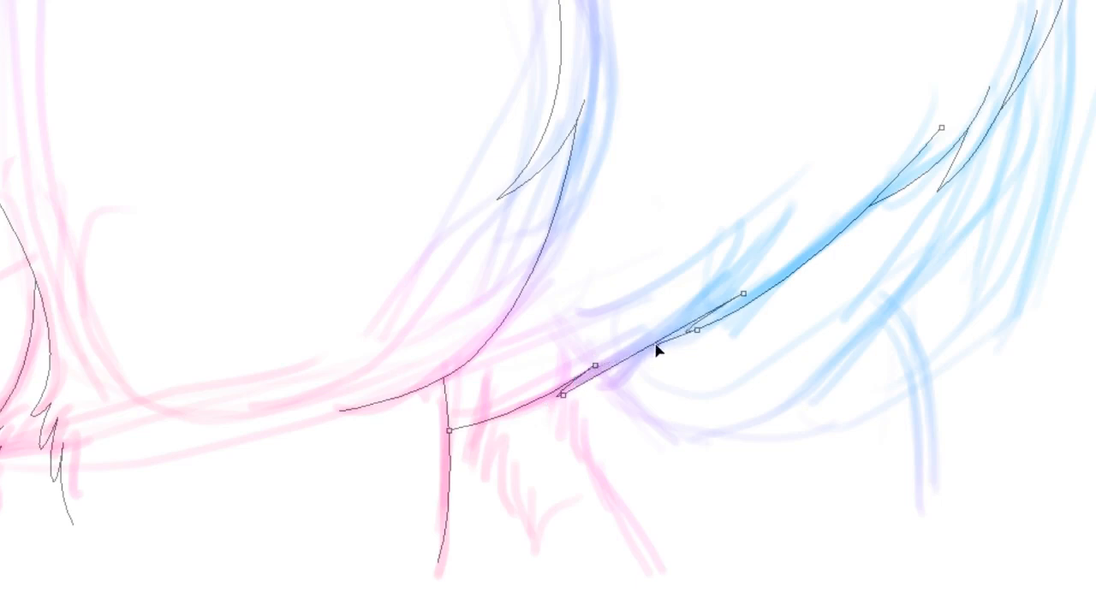
ctrl+click(834, 182)
scroll(548, 308, up, 15)
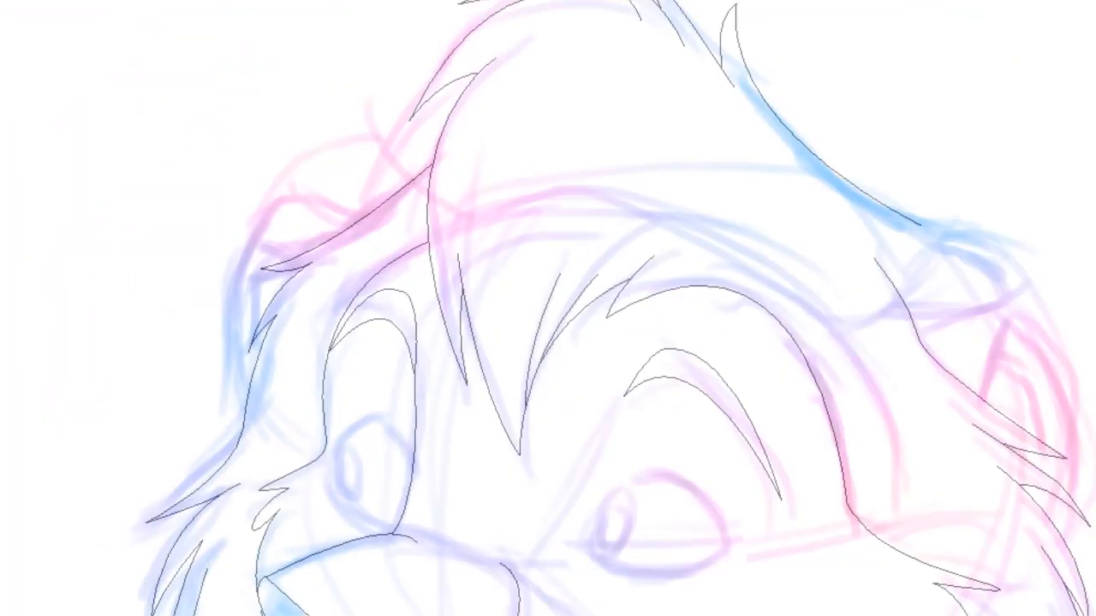
scroll(548, 308, down, 4)
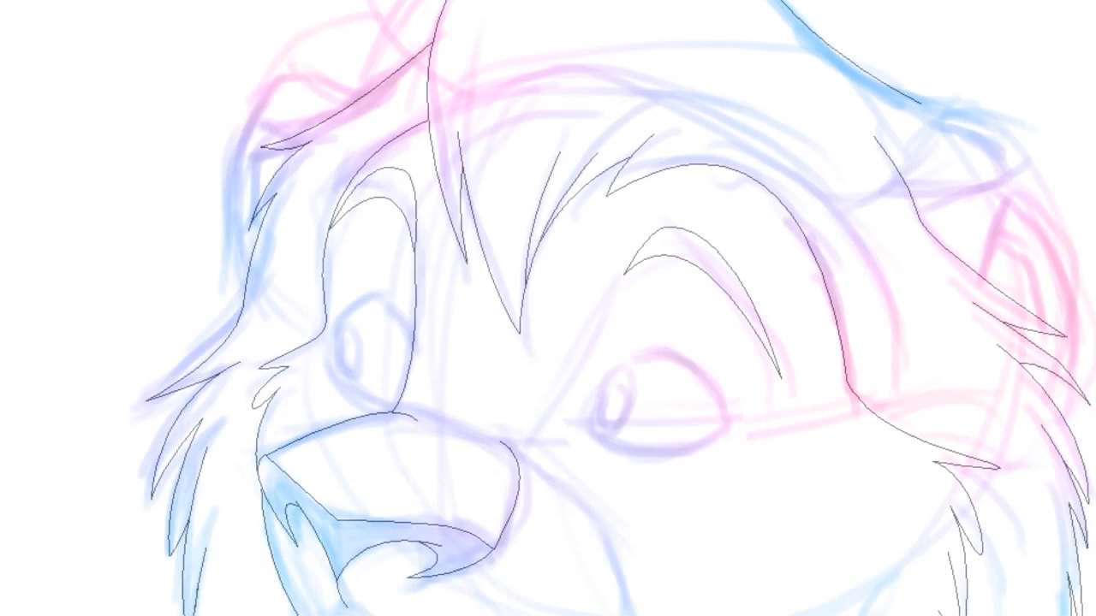
click(909, 189)
drag(989, 185, 1013, 172)
key(ctrl+z)
key(ctrl+z)
Draw a mane tuft along the upper right edge of the mane behind the head, curving down to a point
click(921, 104)
drag(1011, 126, 981, 128)
drag(1038, 198, 1048, 243)
click(1008, 157)
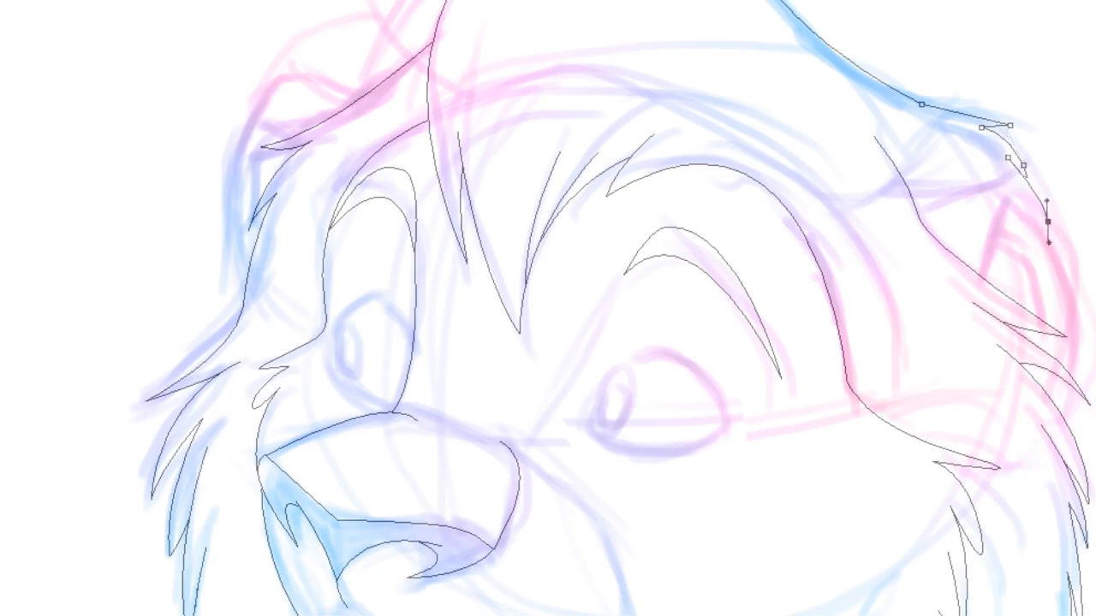
ctrl+click(1027, 176)
ctrl+drag(1039, 200, 1025, 175)
ctrl+click(1071, 104)
Draw the shoulder contour curving from the chest down the front leg
key(ctrl+minus)
key(ctrl+minus)
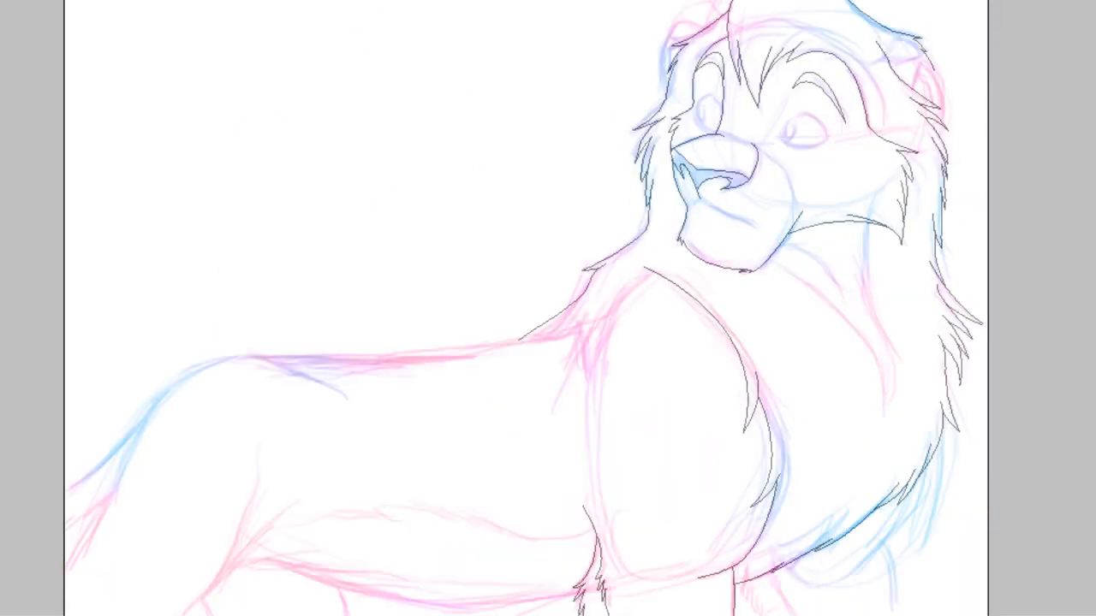
key(ctrl+plus)
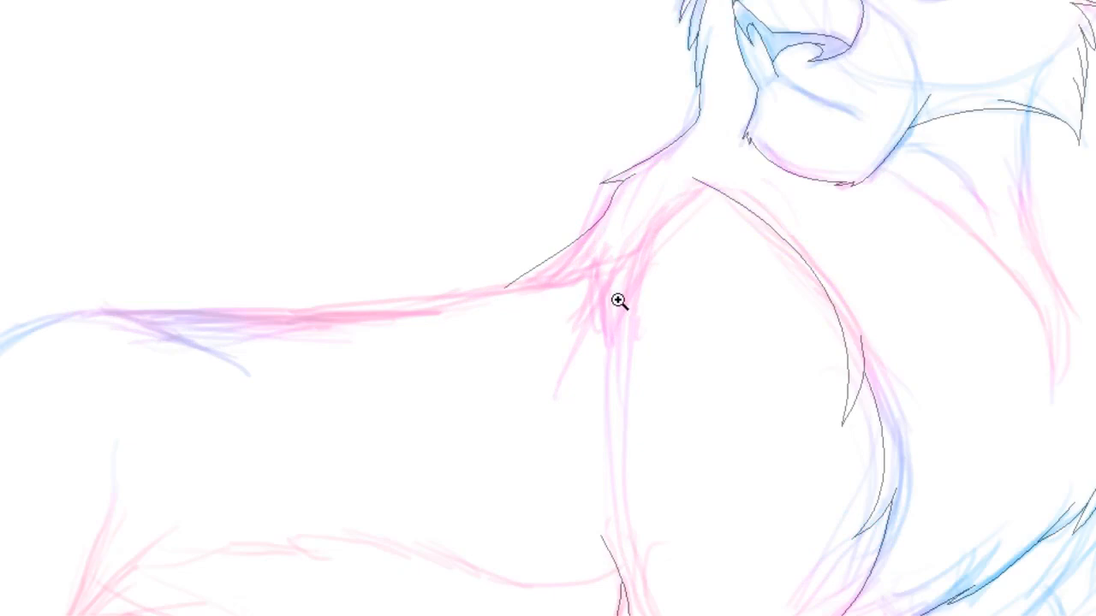
key(ctrl+plus)
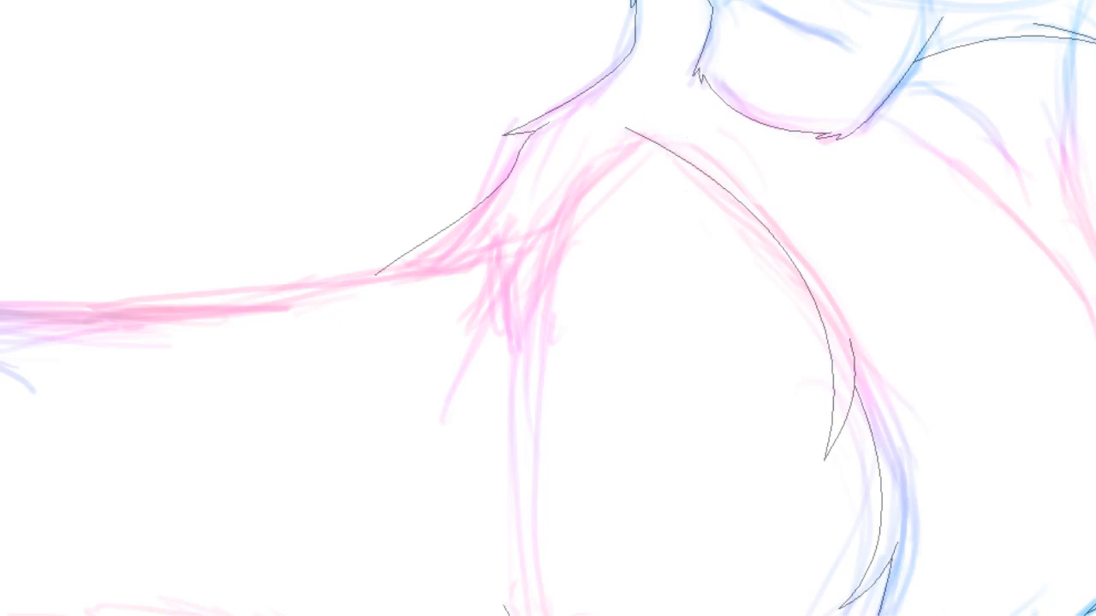
mouse_move(548, 94)
mouse_down()
mouse_move(534, 565)
mouse_move(468, 397)
mouse_move(443, 155)
mouse_up()
scroll(548, 308, up, 9)
scroll(548, 308, down, 10)
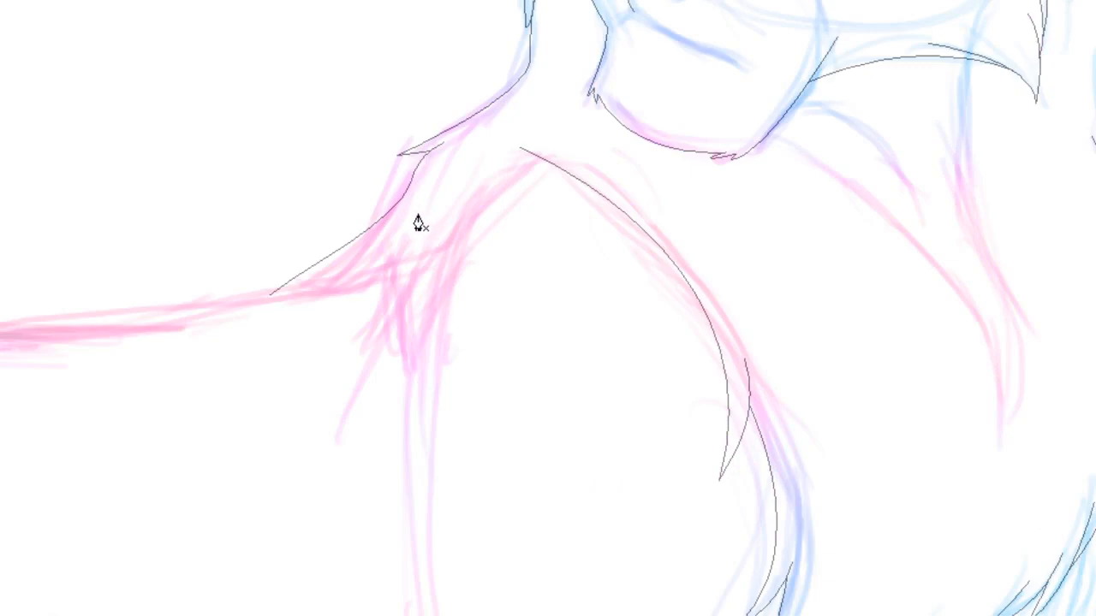
click(557, 166)
drag(452, 247, 430, 323)
click(411, 408)
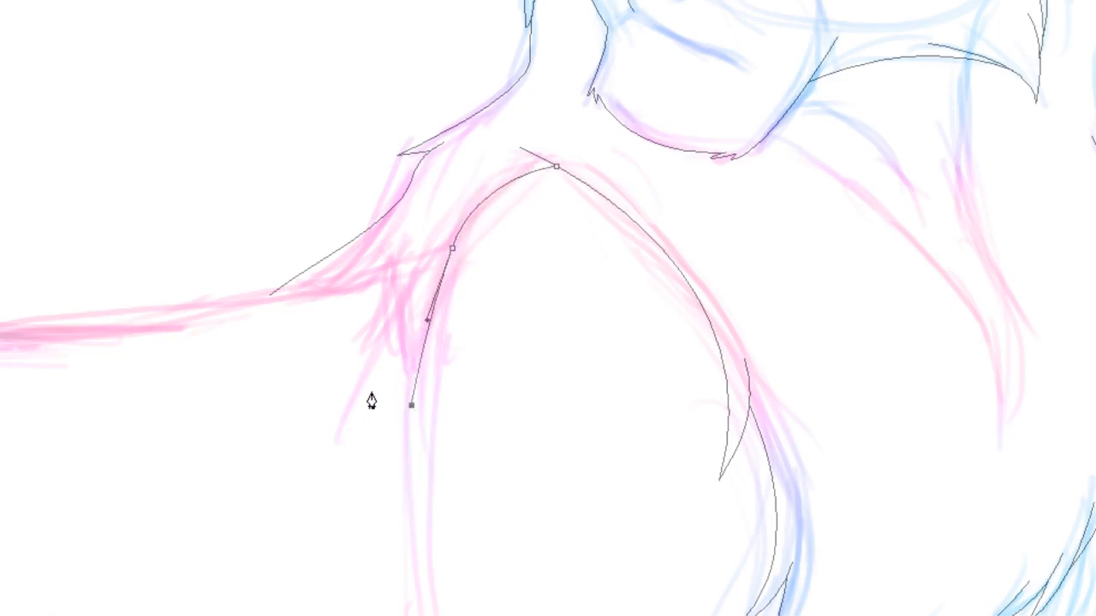
key(ctrl+shift+a)
click(402, 229)
click(390, 283)
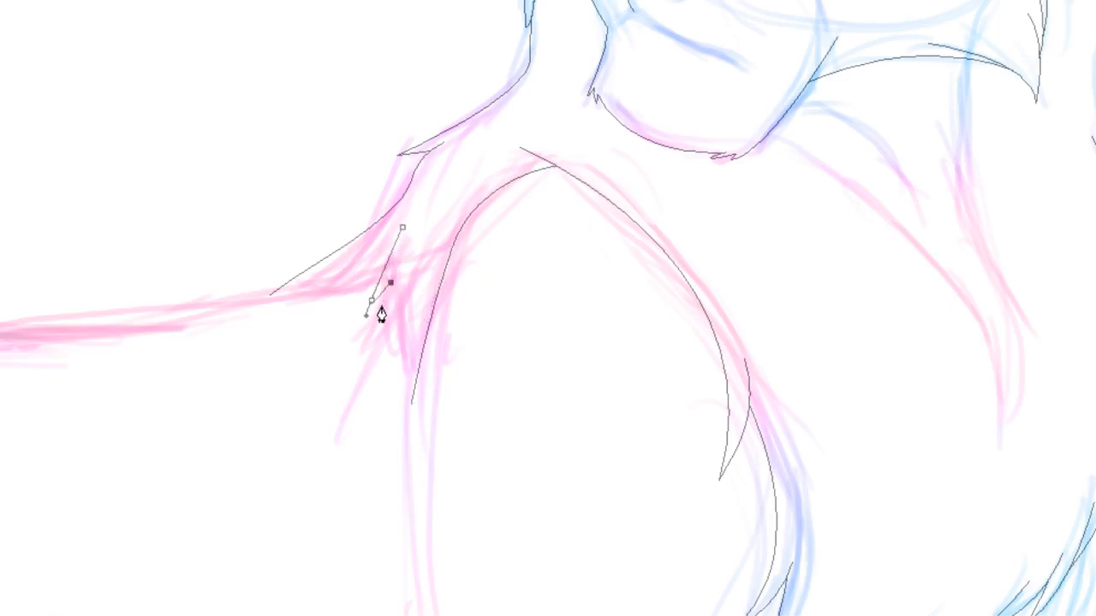
drag(379, 339, 380, 366)
ctrl+click(384, 340)
key(ctrl+z)
key(ctrl+z)
key(ctrl+z)
key(ctrl+z)
Add a short vertical stroke at the shoulder where the back meets the front leg
click(431, 223)
drag(418, 370, 428, 447)
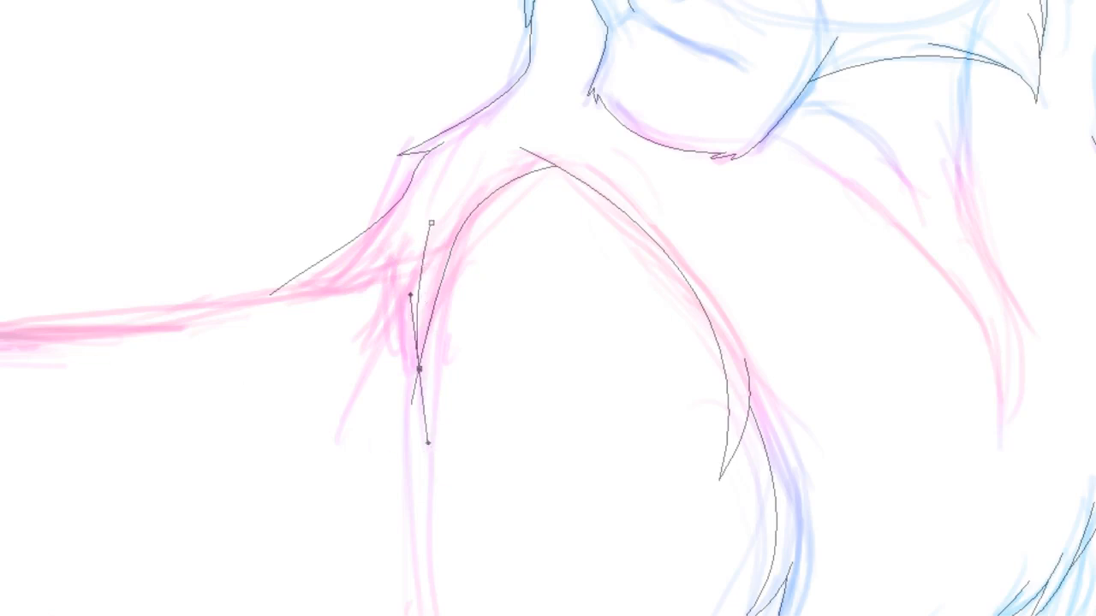
key(Return)
Draw the back line from the shoulder leftward along the top of the body, adjusting its curve
key(ctrl+minus)
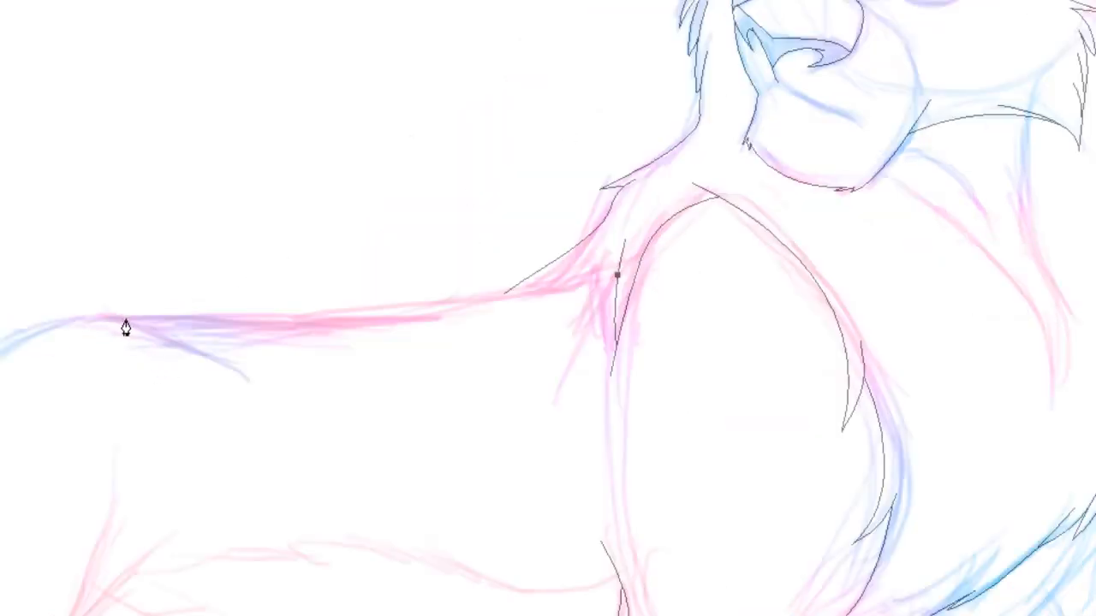
drag(126, 319, 0, 298)
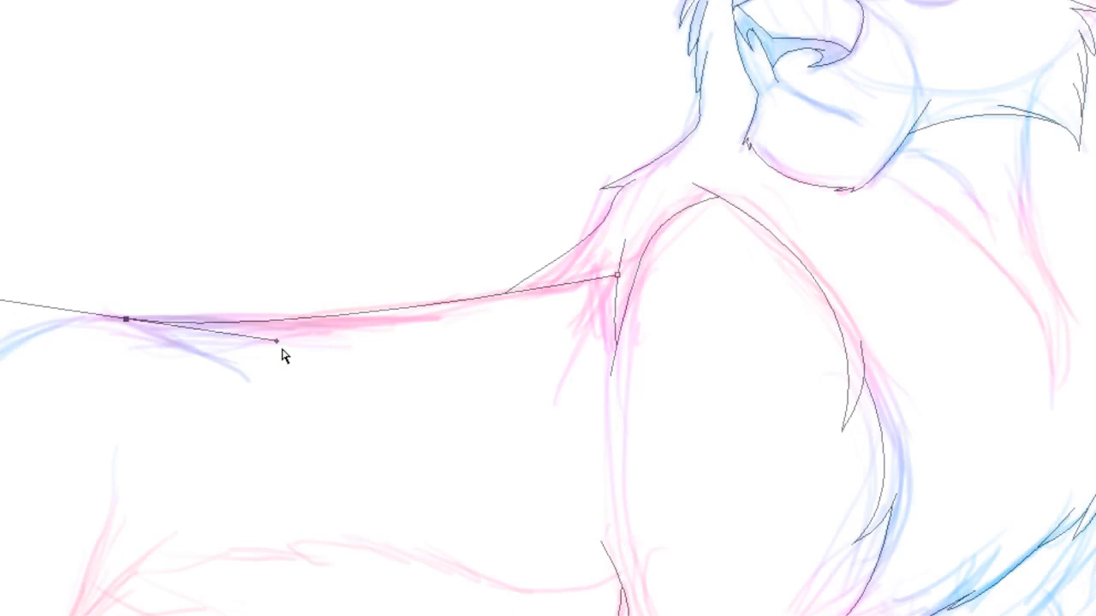
drag(276, 341, 438, 322)
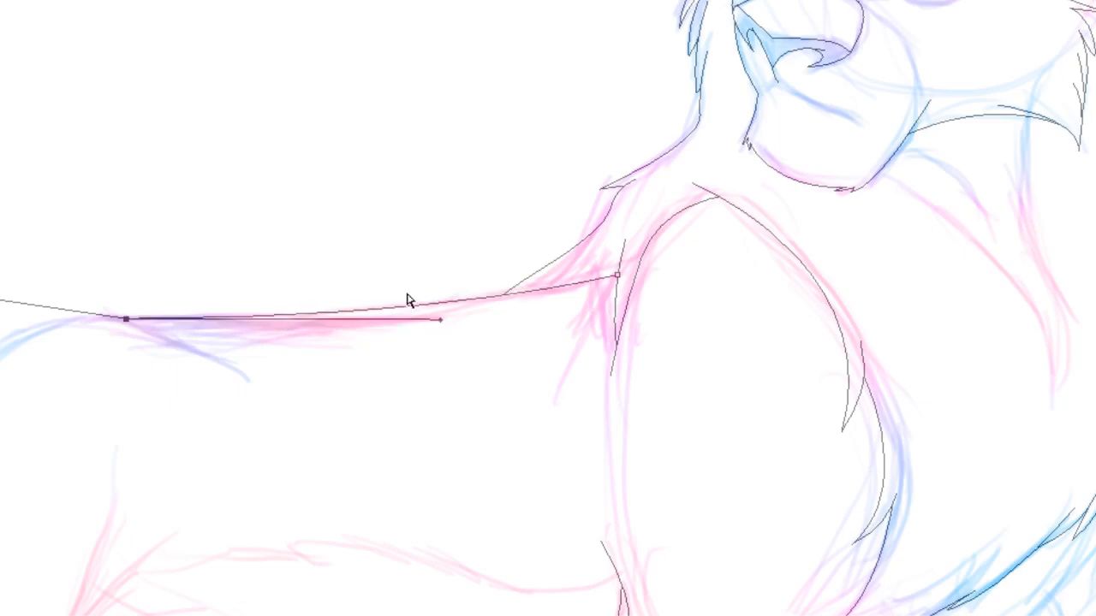
click(349, 248)
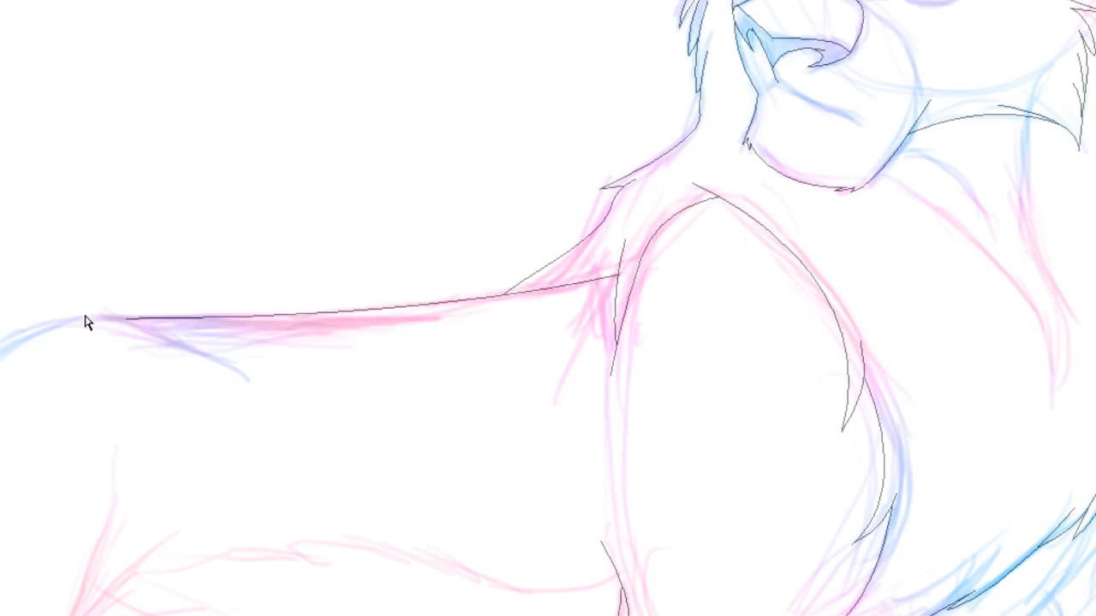
click(607, 281)
drag(617, 275, 478, 316)
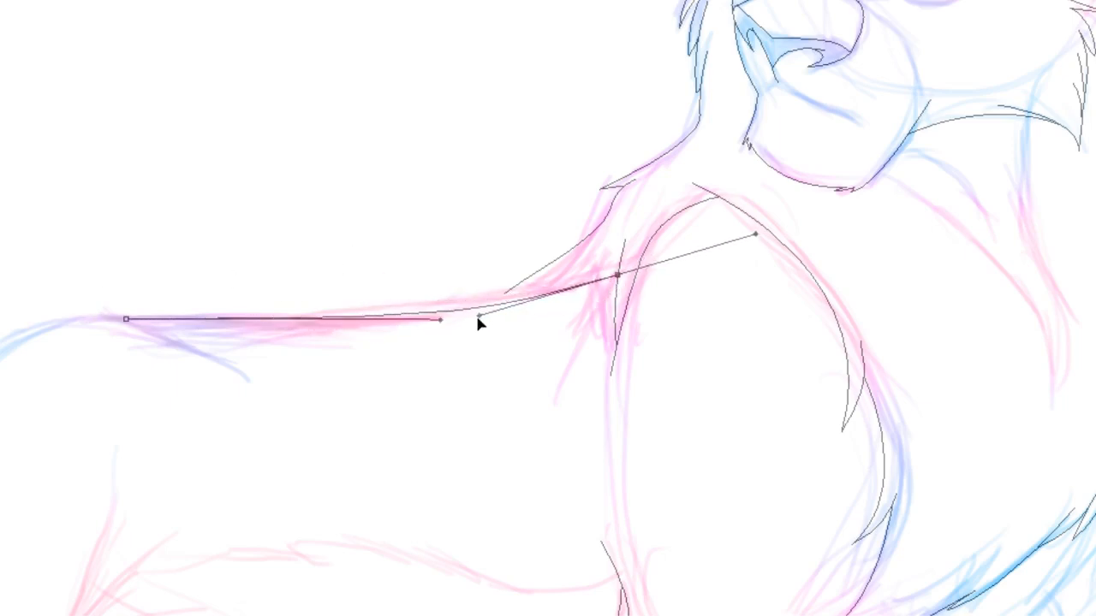
click(406, 282)
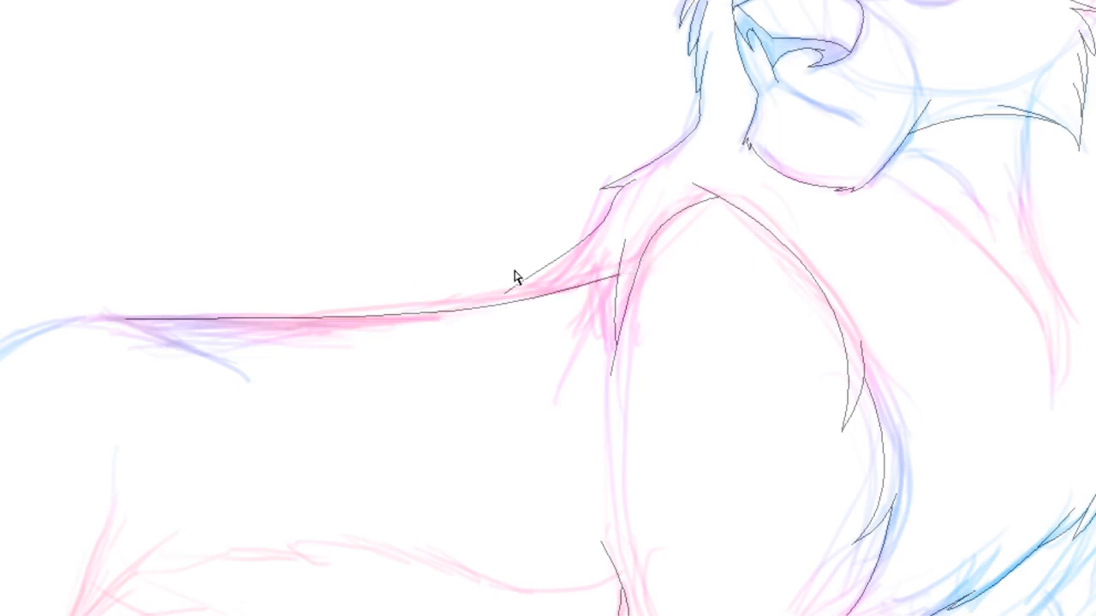
Extend the back line over the hip, curving it down at the left edge
click(522, 288)
drag(505, 294, 499, 307)
click(350, 263)
click(146, 332)
drag(75, 320, 25, 335)
key(Escape)
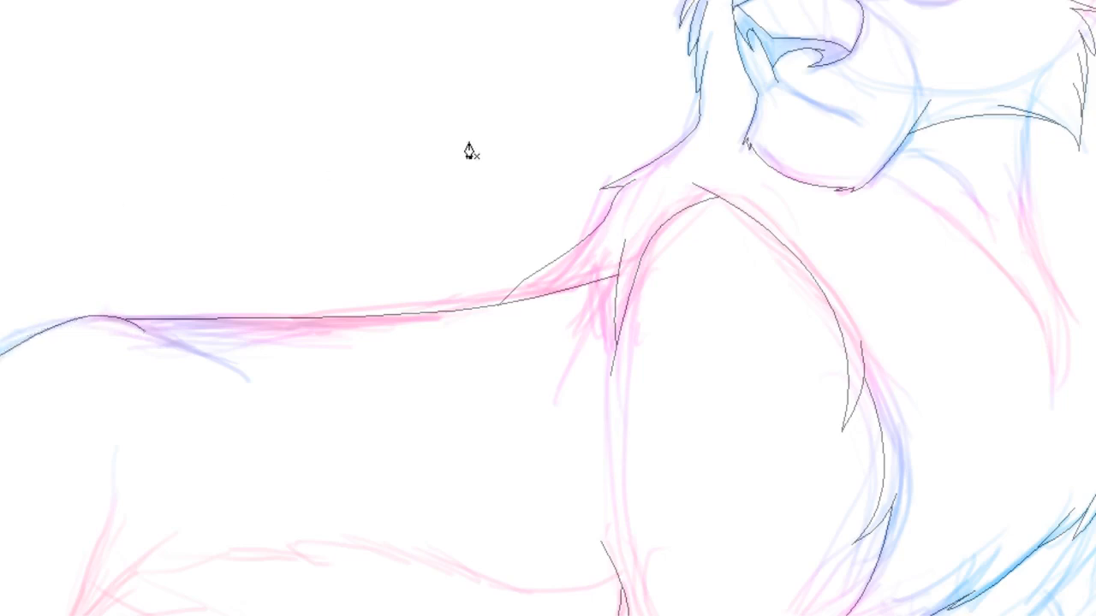
Draw the belly line along the underside from the hind leg to the front leg
drag(548, 360, 569, 245)
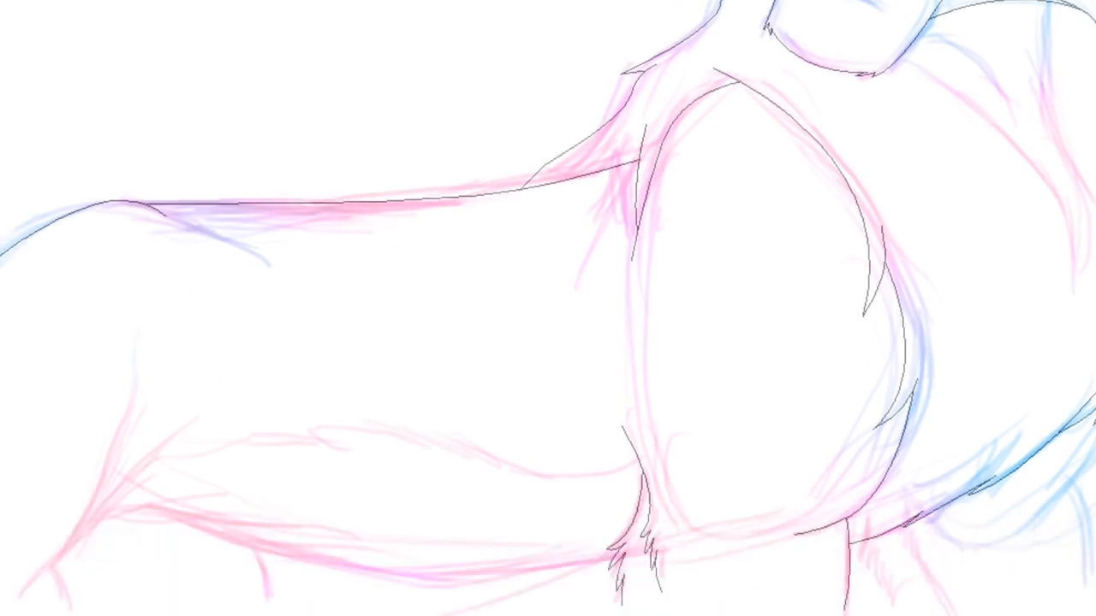
drag(522, 589, 560, 588)
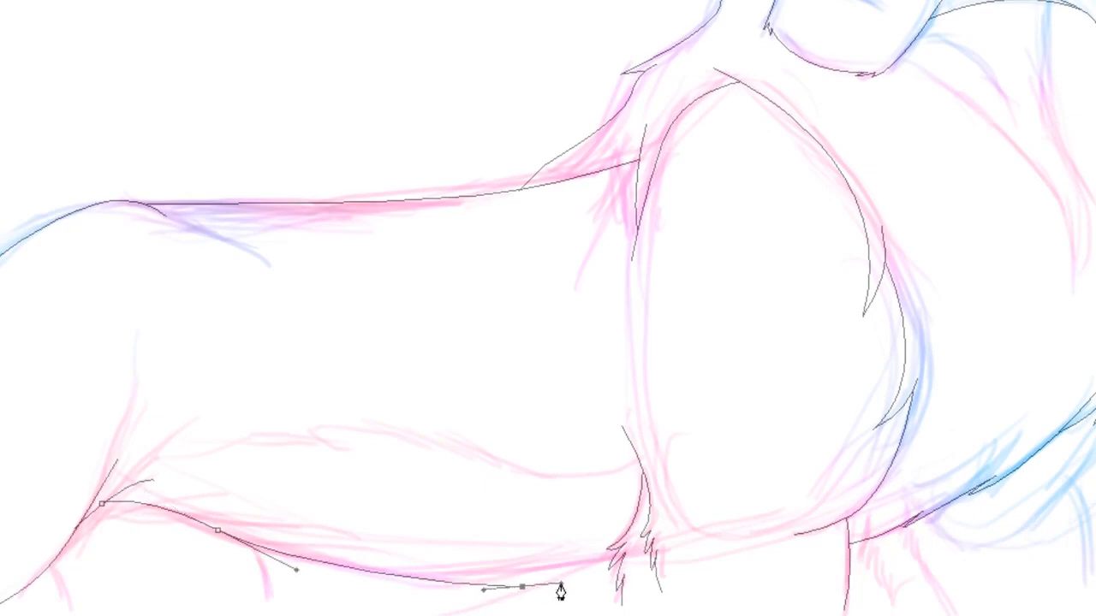
click(620, 568)
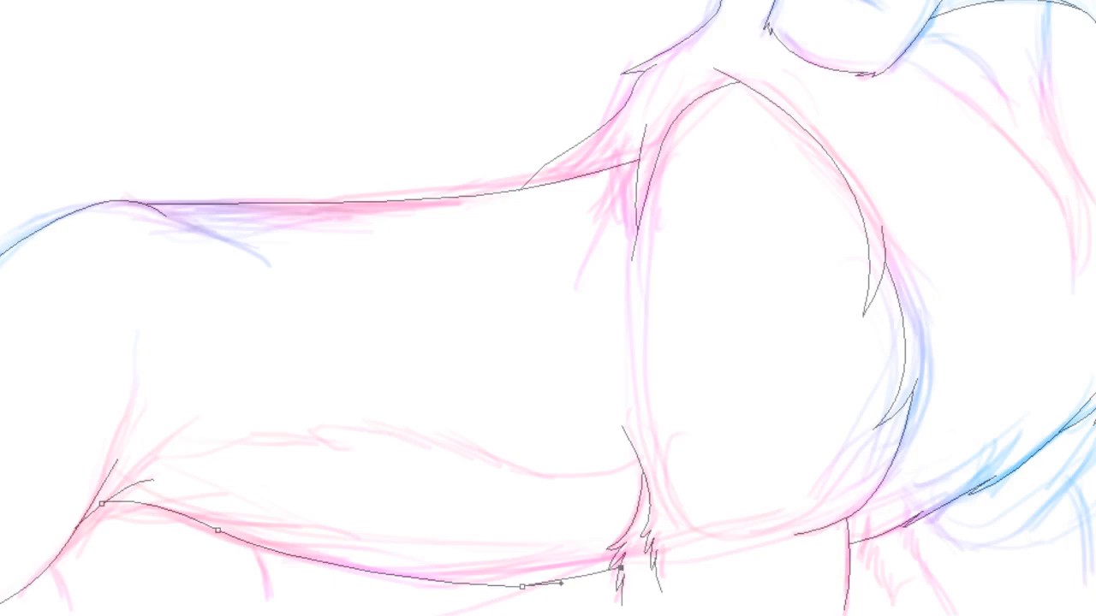
key(Return)
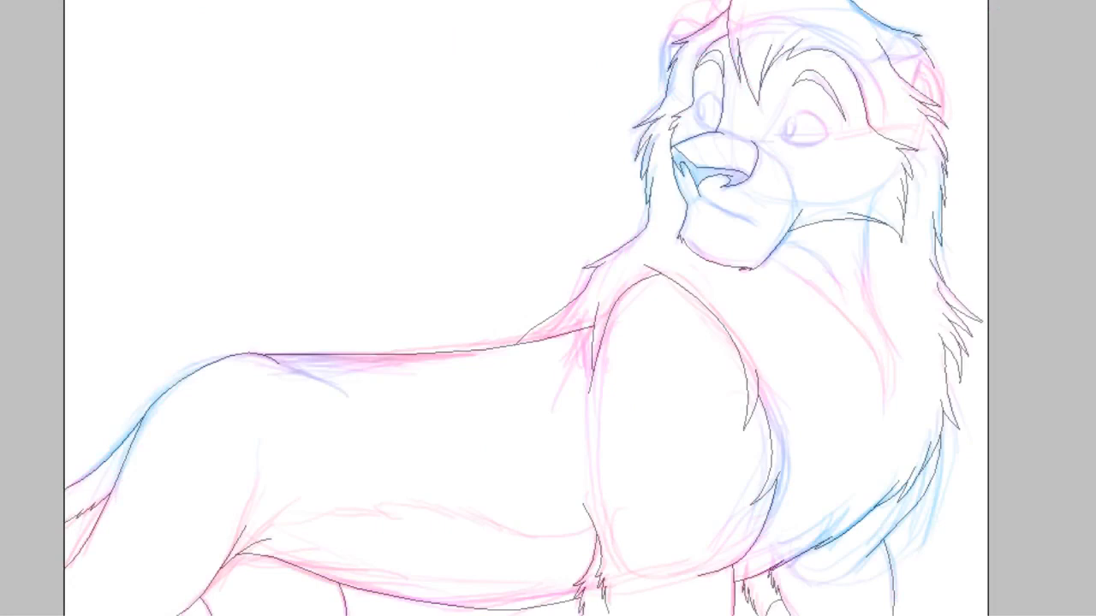
Draw the chest line curving down from under the chin toward the right, with two small fur notches
click(814, 309)
click(1000, 398)
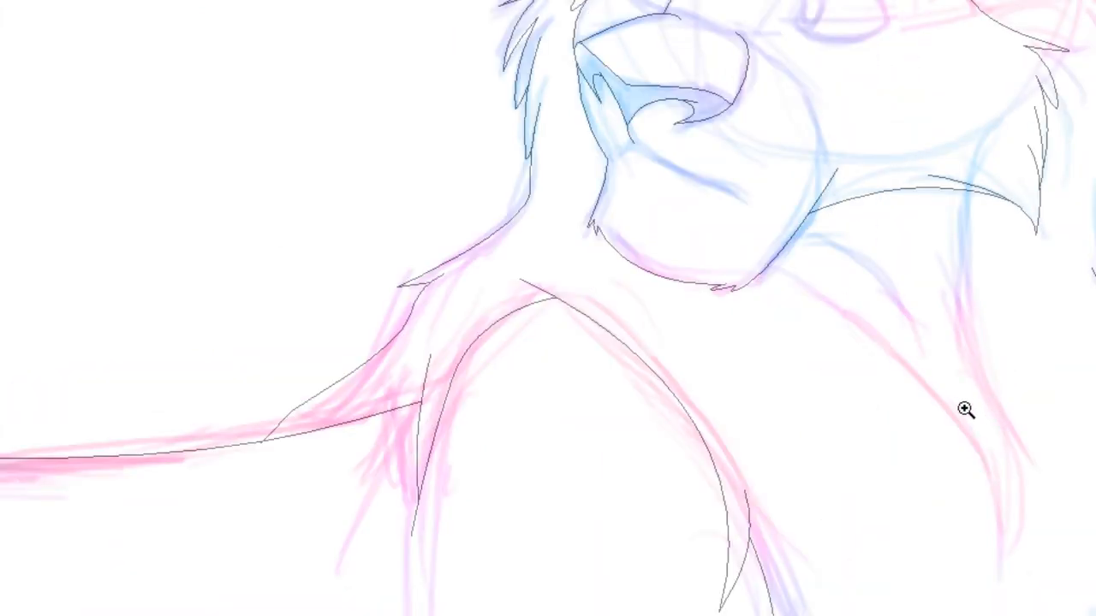
click(966, 398)
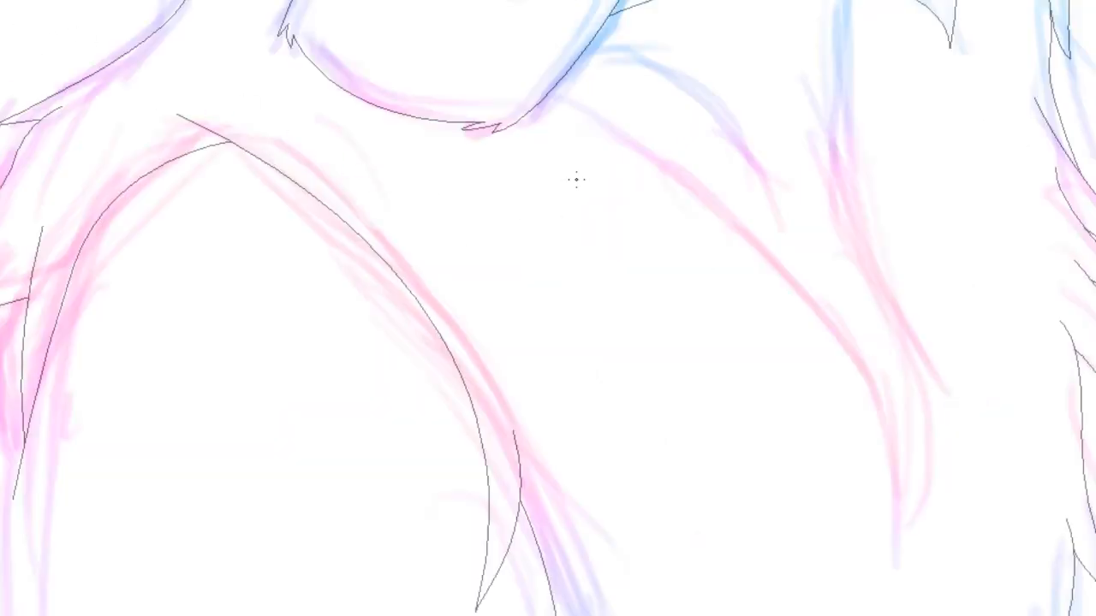
click(546, 96)
drag(657, 151, 683, 169)
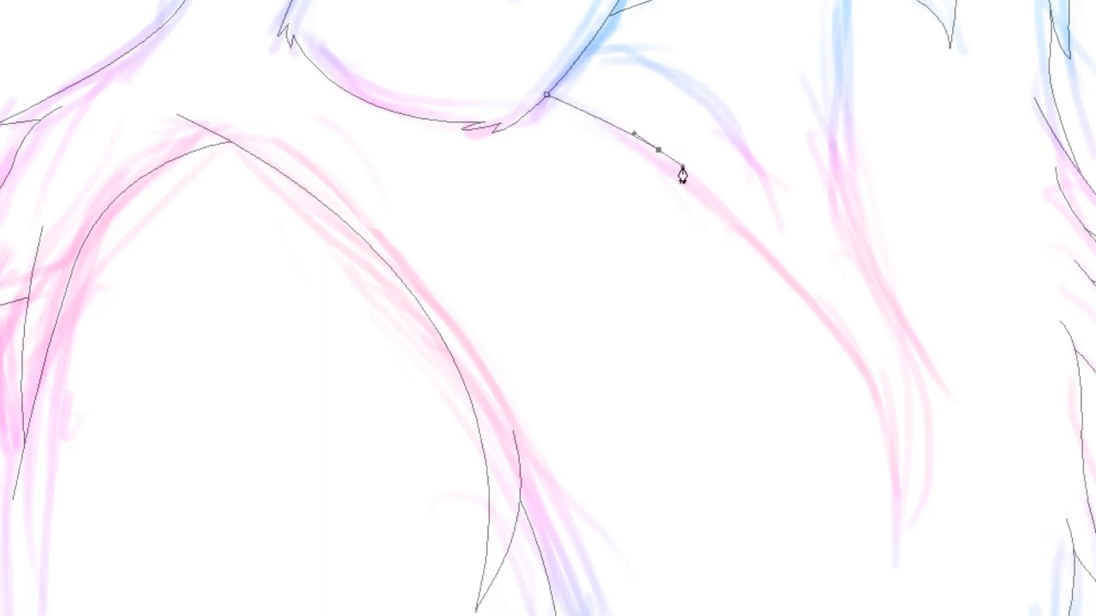
click(622, 138)
drag(753, 226, 772, 249)
click(708, 208)
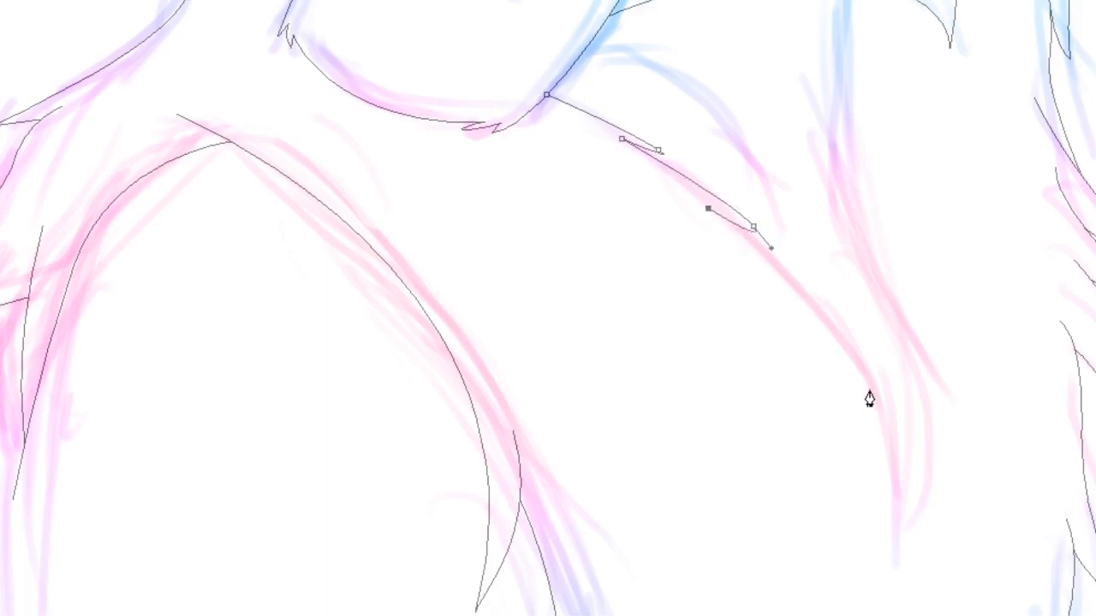
drag(870, 387, 907, 468)
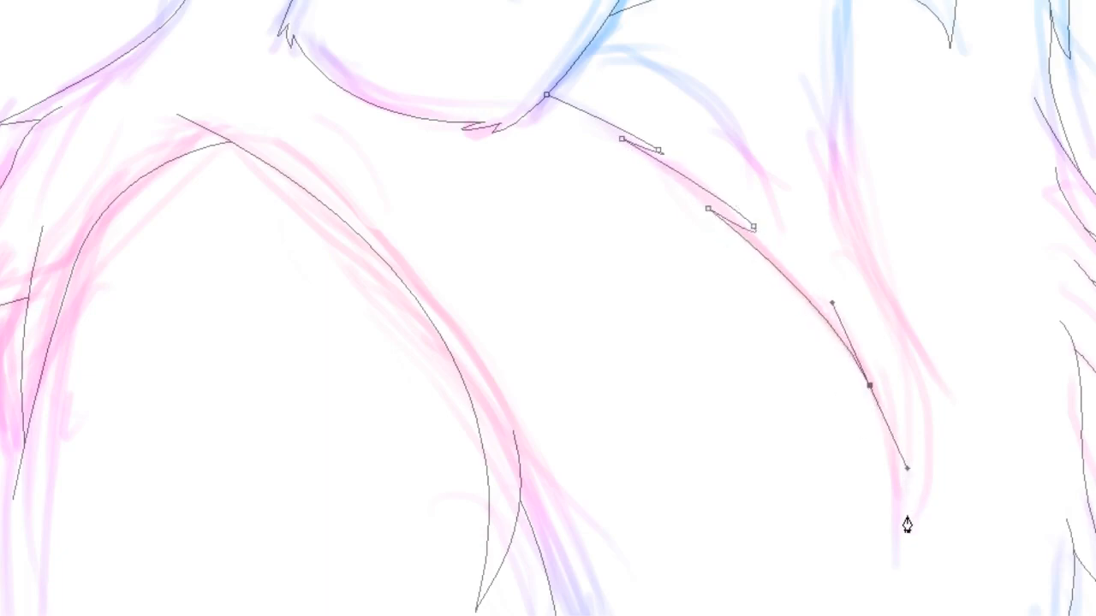
click(894, 535)
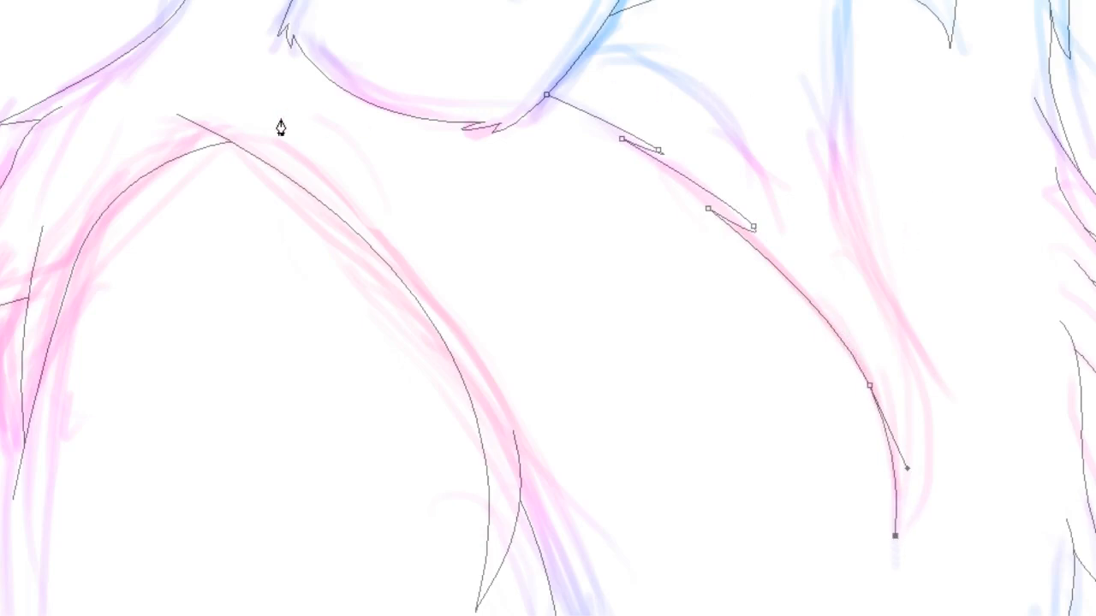
key(Escape)
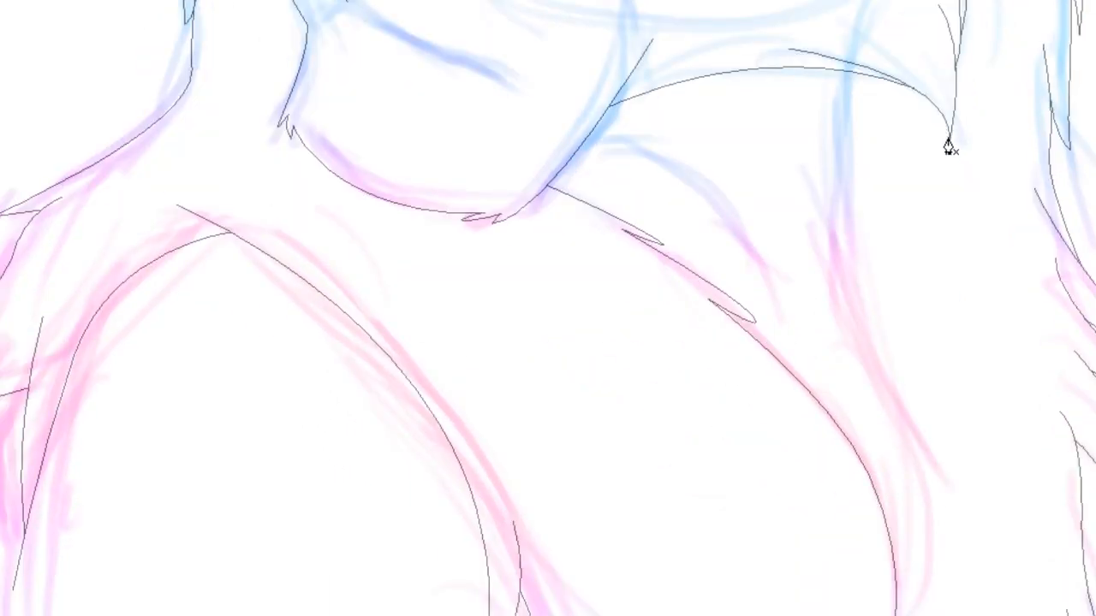
Draw the mane edge from under the cheek down along the right side of the chest, adding small fur notches
click(948, 137)
drag(853, 159, 837, 227)
click(886, 281)
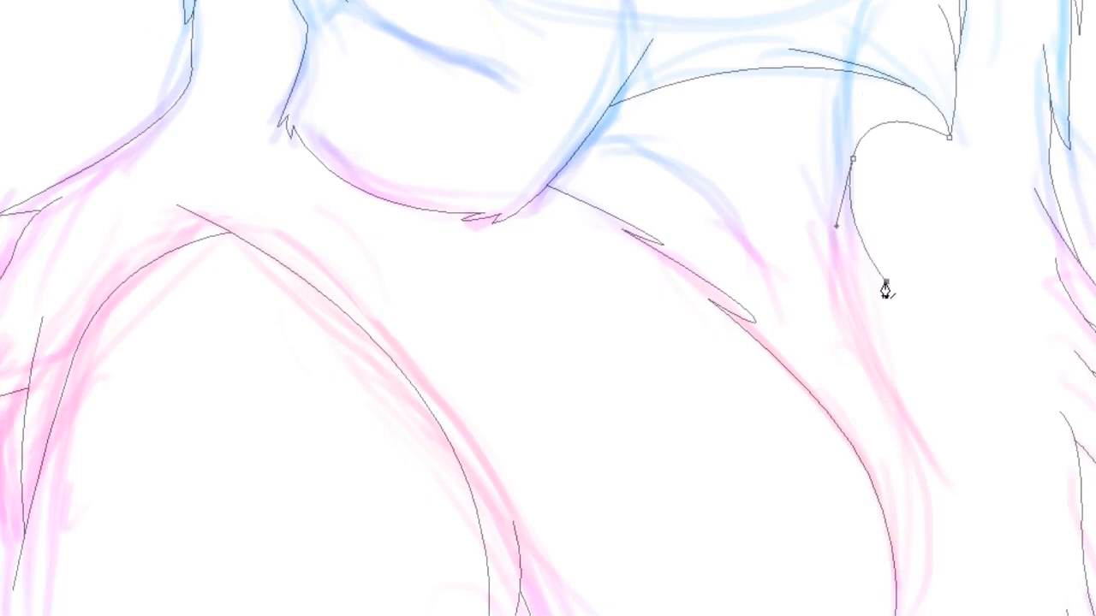
drag(901, 357, 915, 399)
click(877, 335)
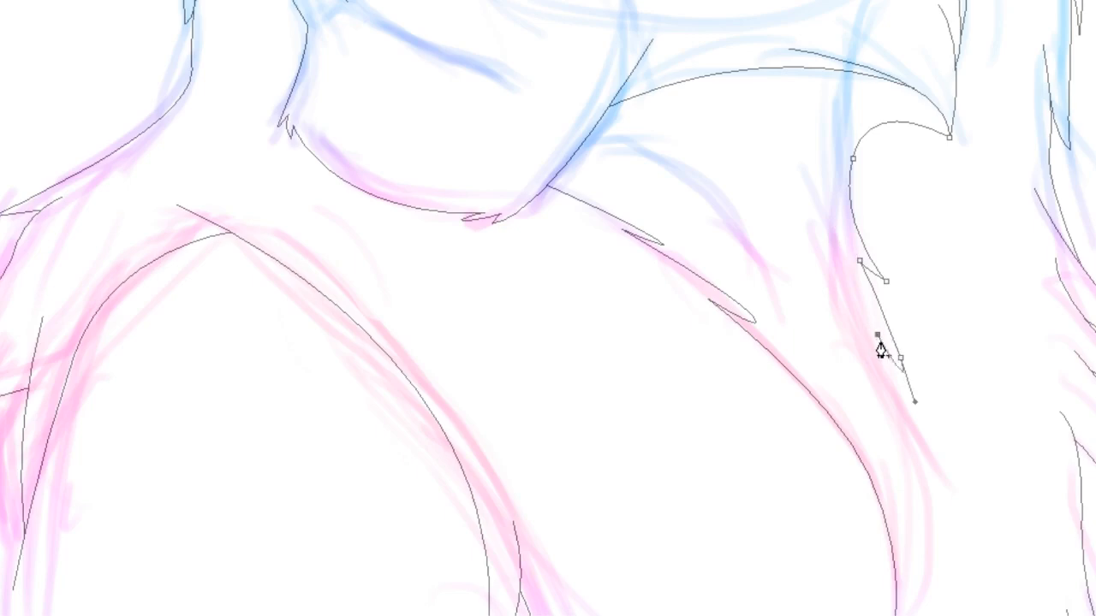
drag(945, 487, 952, 514)
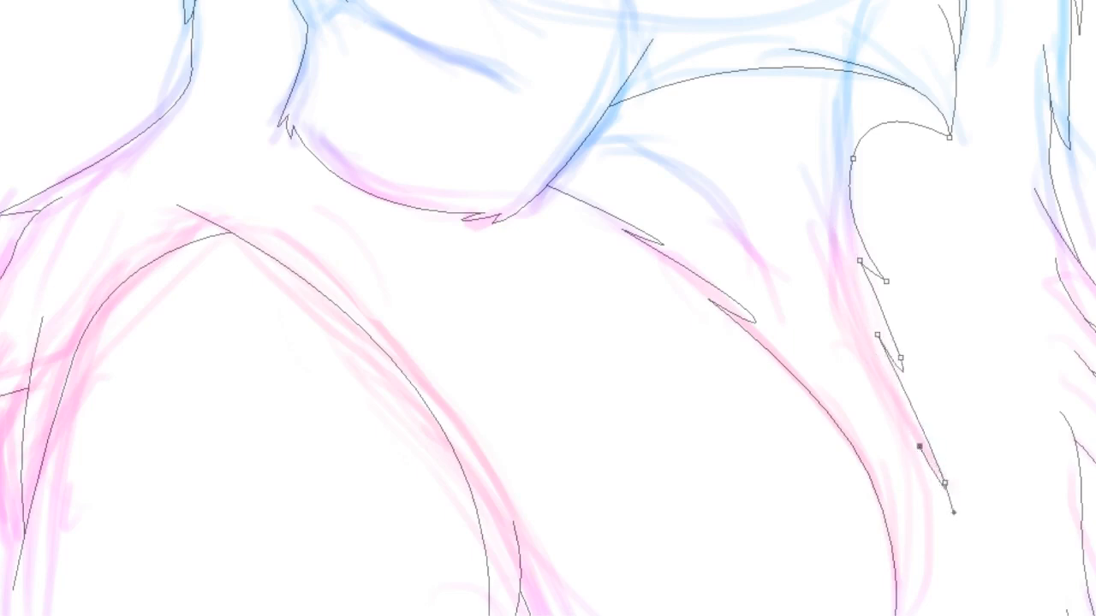
scroll(548, 308, down, 5)
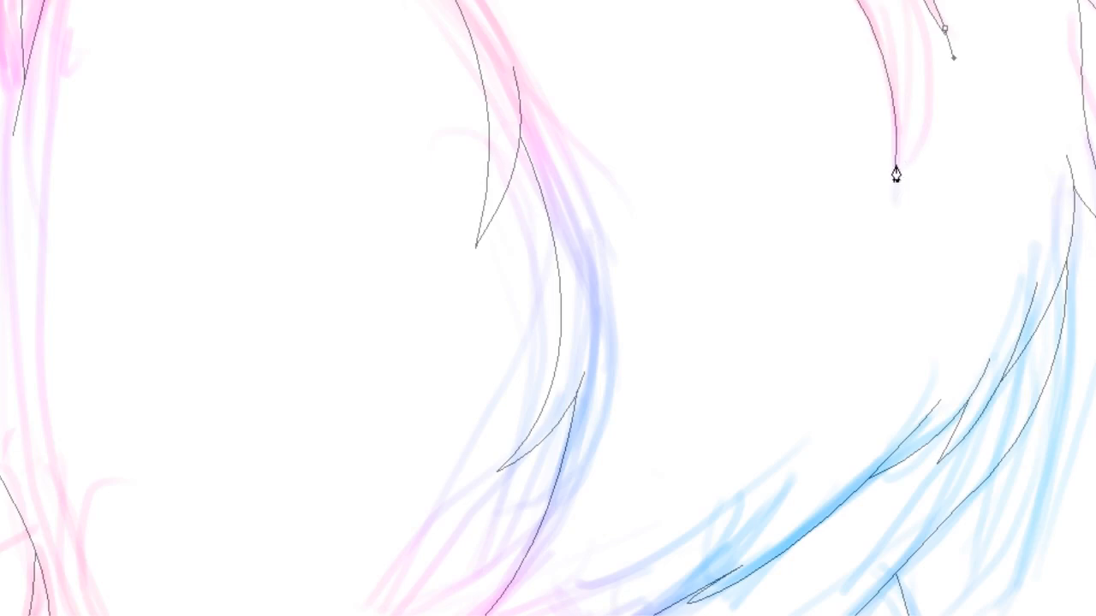
drag(896, 155, 841, 240)
key(Escape)
Add a short stroke along the top of the muzzle beside the nose
scroll(548, 308, up, 6)
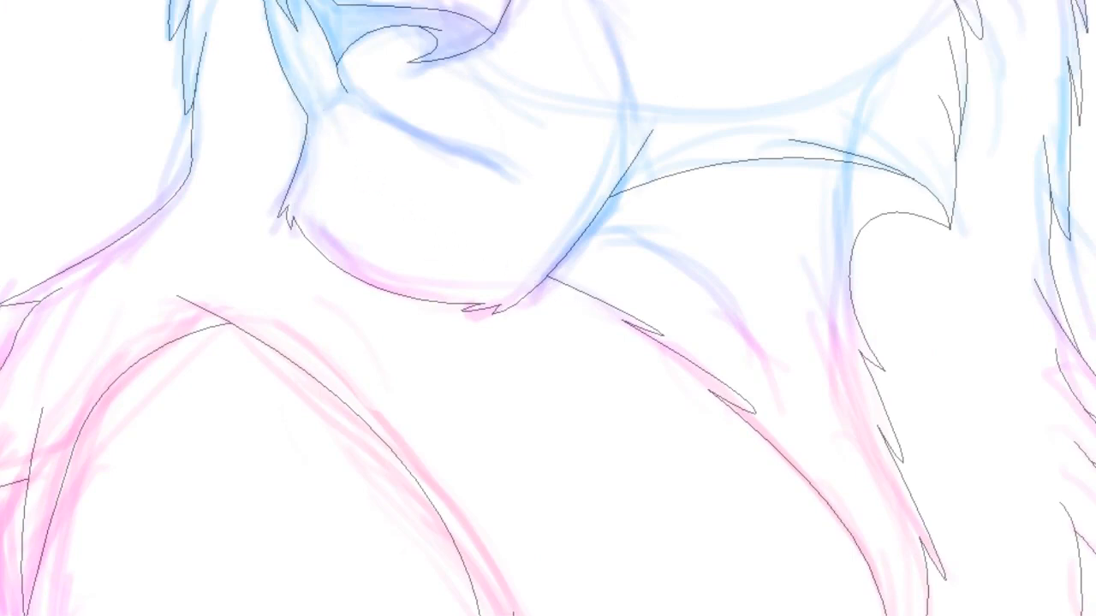
drag(548, 257, 578, 469)
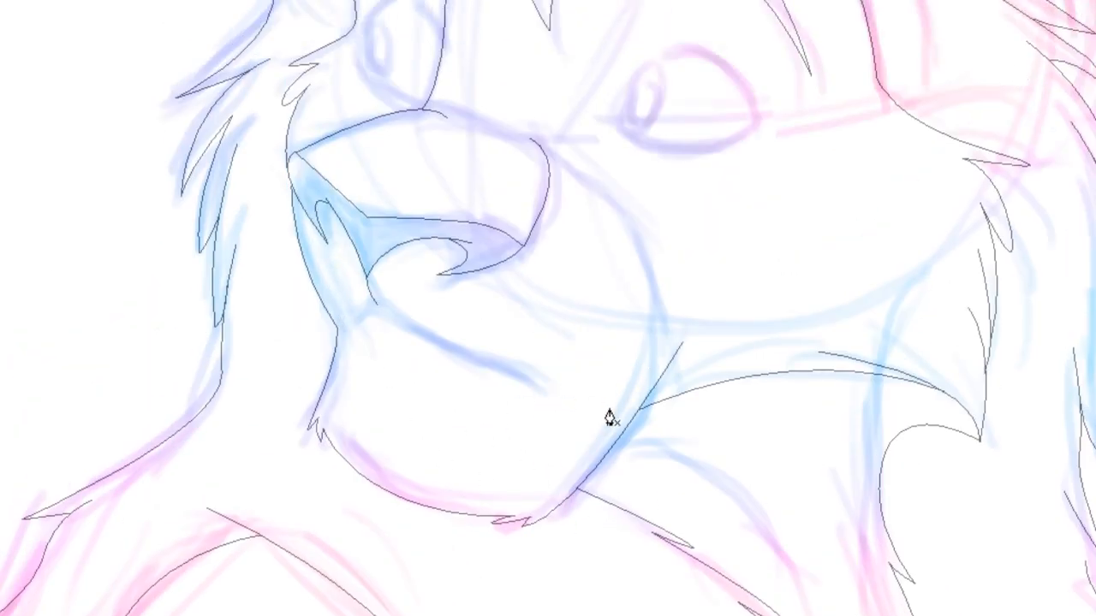
click(545, 157)
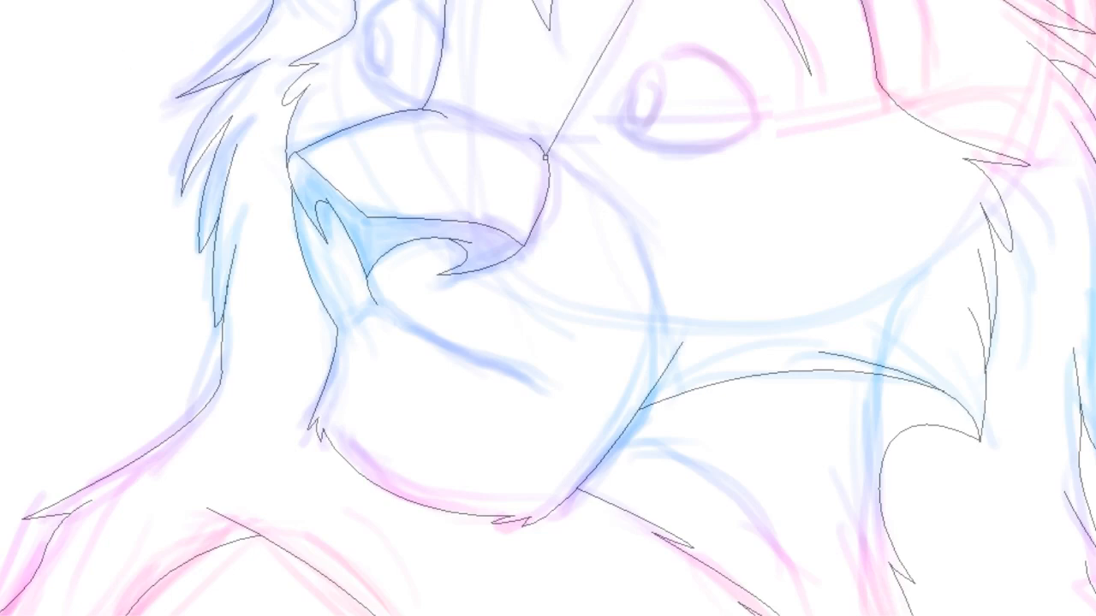
key(Escape)
click(465, 128)
drag(494, 138, 516, 143)
click(465, 125)
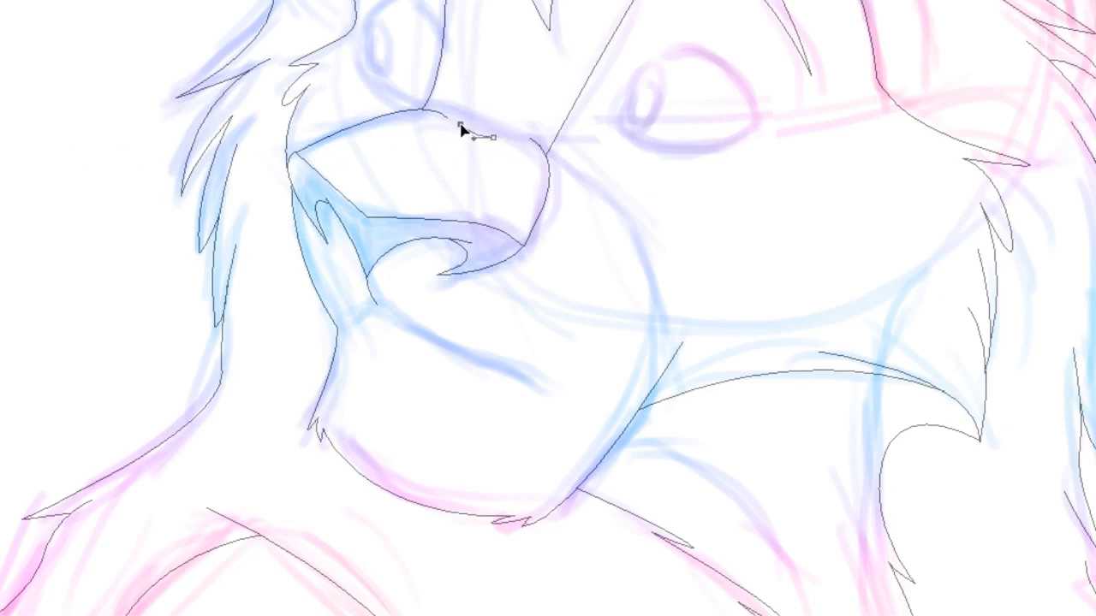
ctrl+click(544, 112)
Select the finished line art strokes and thicken them
key(ctrl+minus)
key(ctrl+minus)
key(ctrl+minus)
key(ctrl+minus)
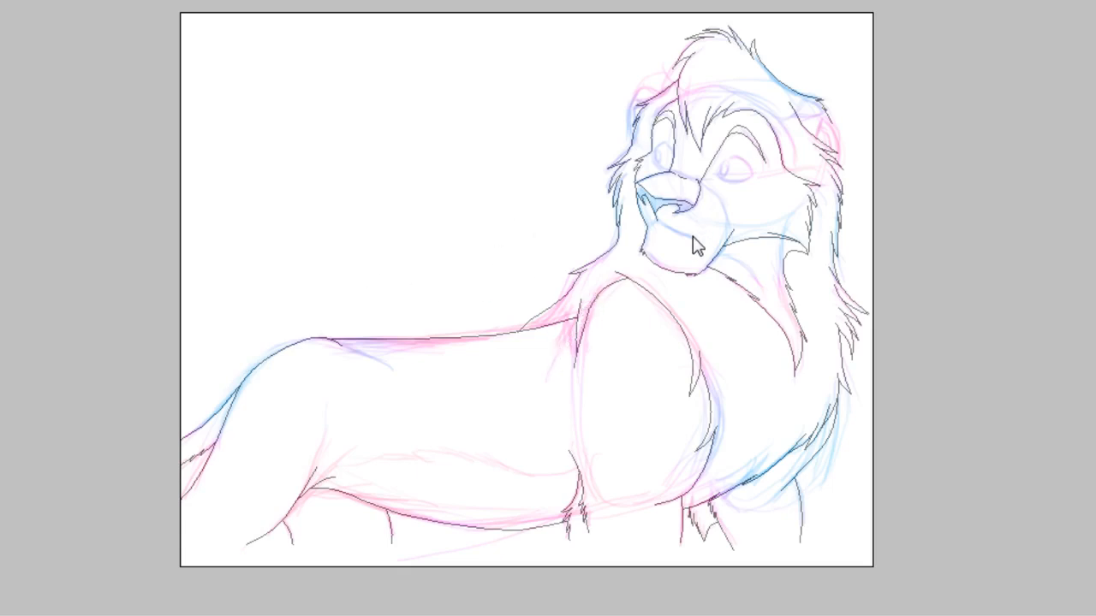
key(ctrl+a)
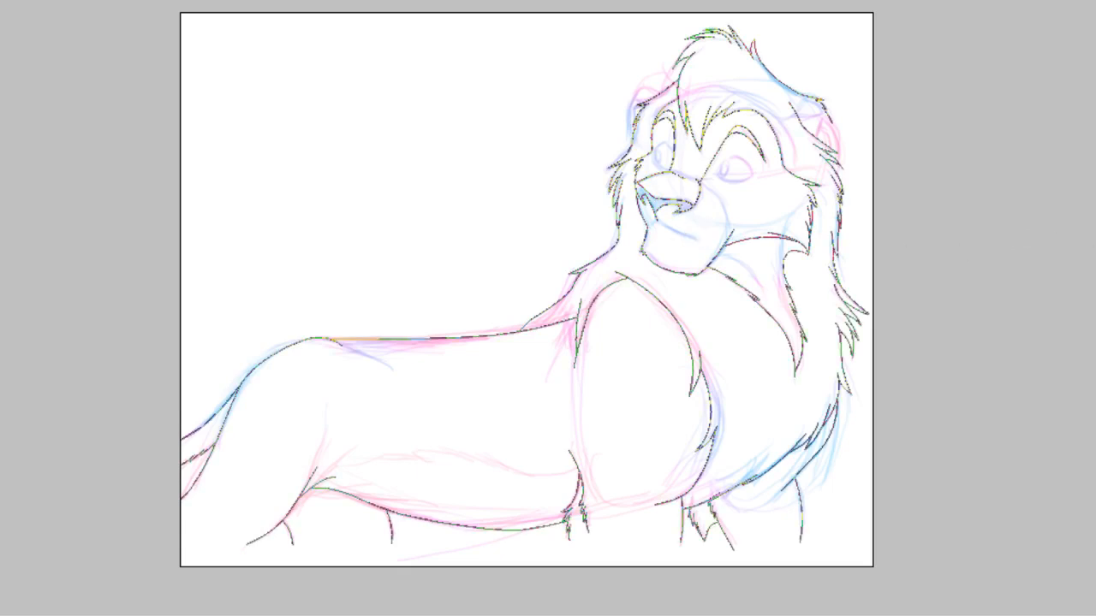
key(Escape)
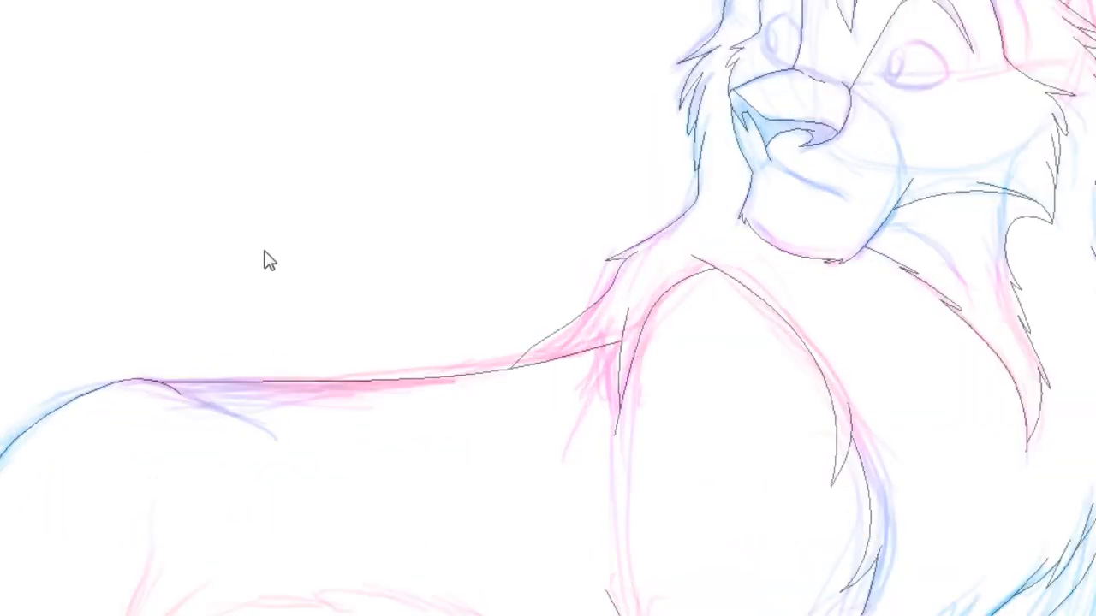
double_click(689, 220)
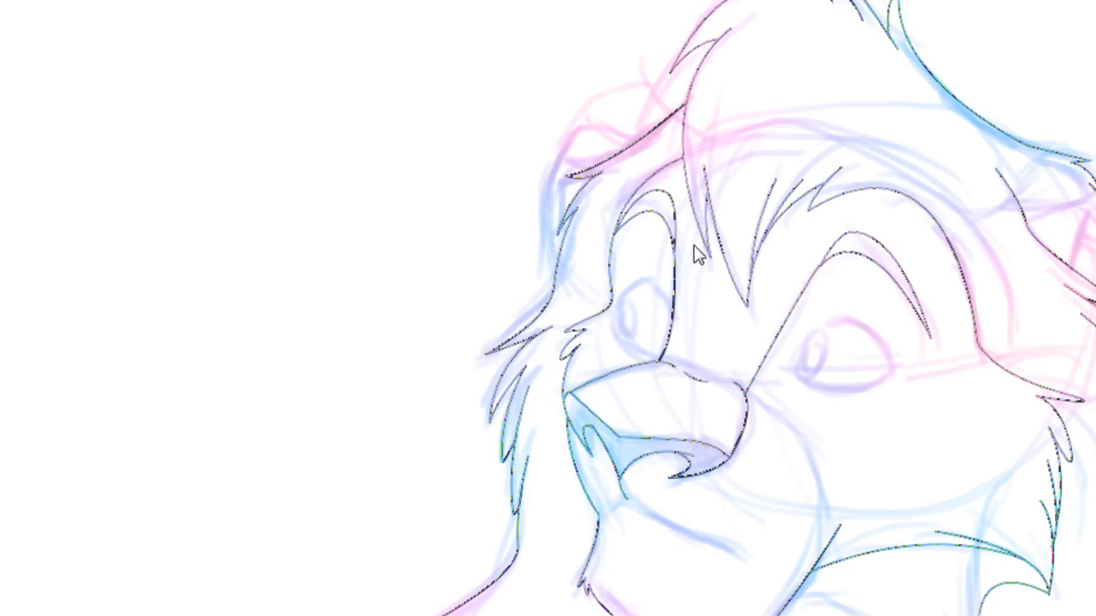
click(716, 224)
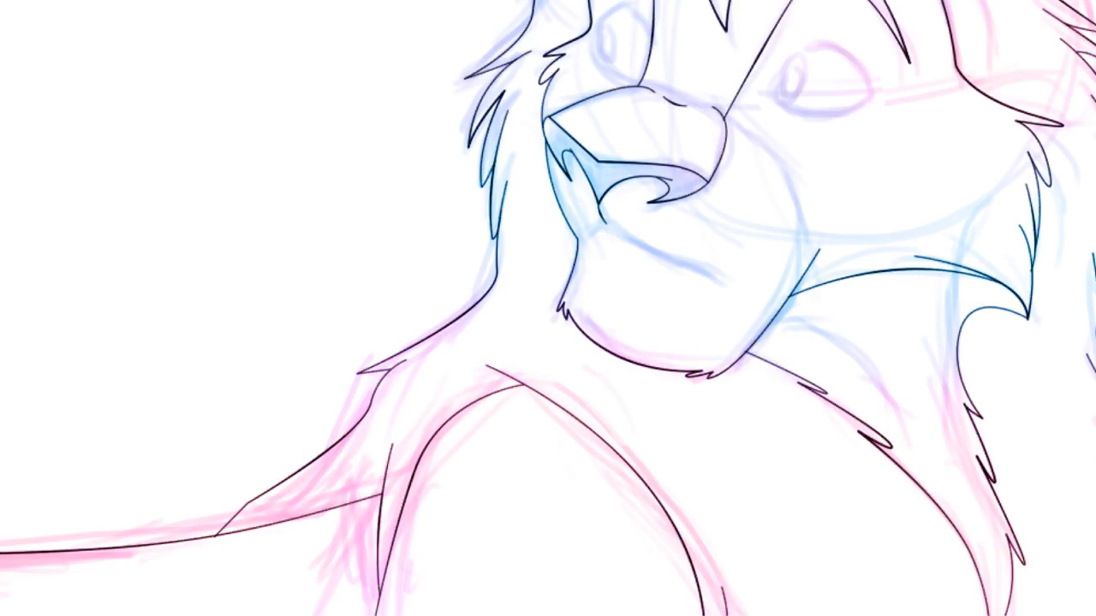
Pan across the whole lion to inspect the thickened line art
drag(537, 168, 559, 448)
drag(400, 413, 696, 204)
mouse_move(409, 606)
mouse_down()
mouse_move(686, 98)
mouse_move(679, 9)
mouse_up()
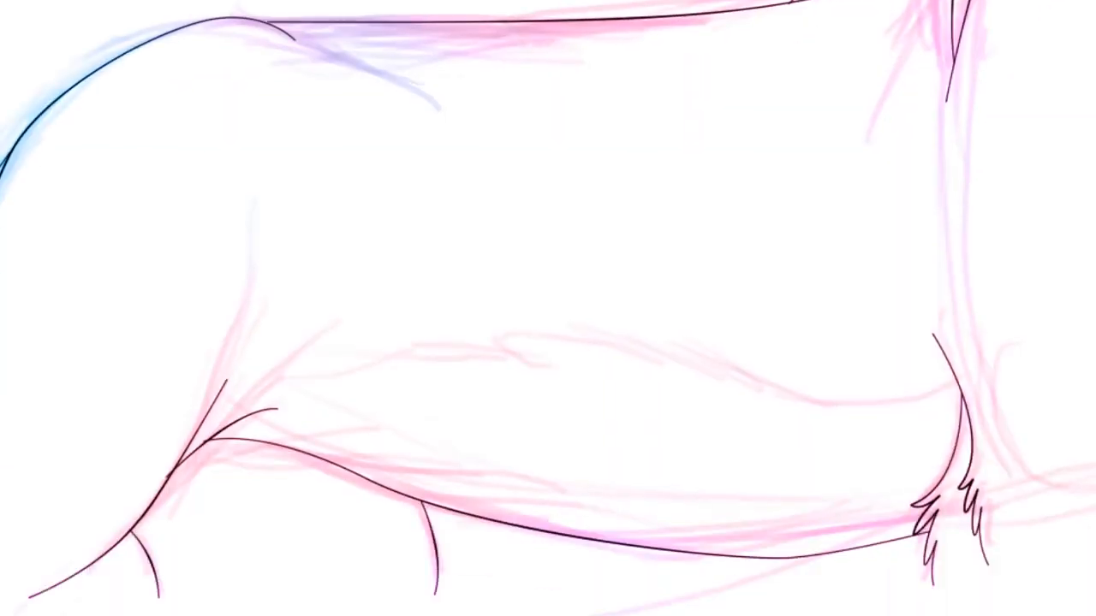
drag(835, 310, 261, 309)
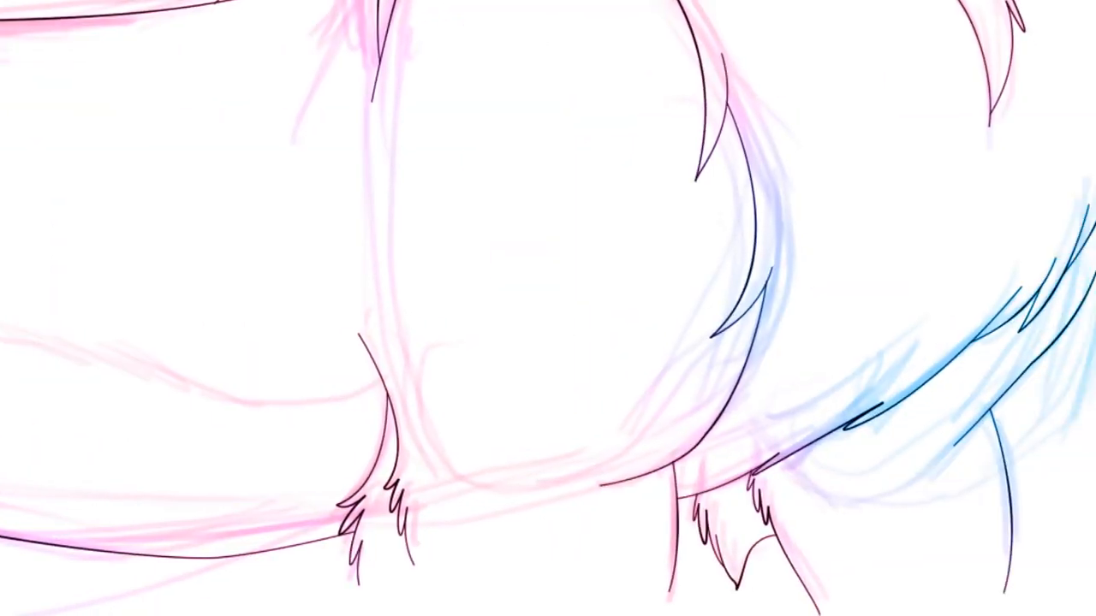
mouse_move(548, 34)
mouse_down()
mouse_move(548, 562)
mouse_move(548, 526)
mouse_up()
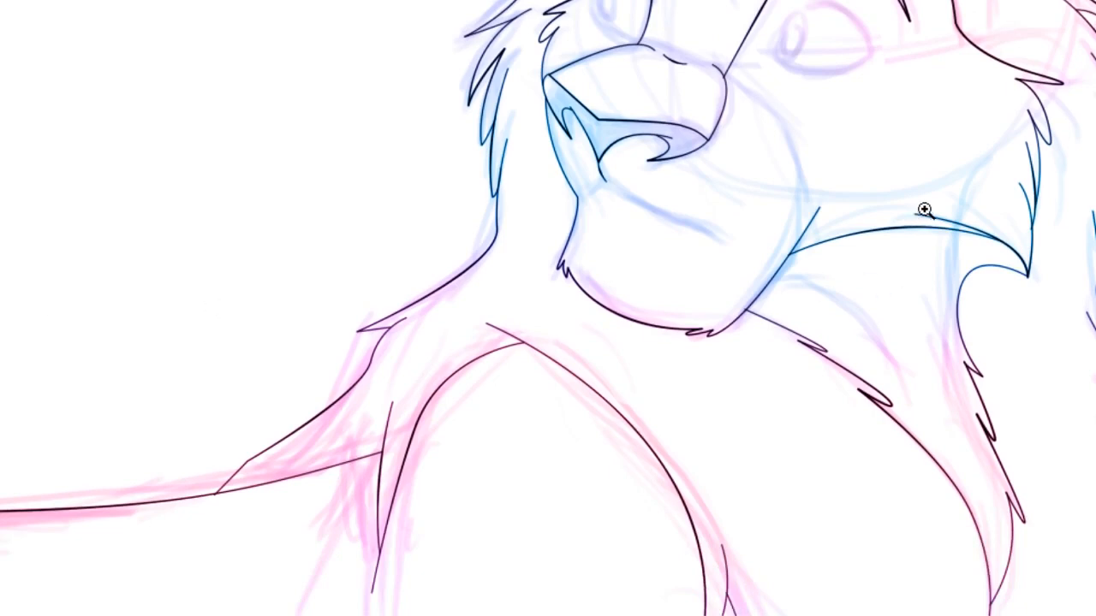
drag(924, 210, 1017, 247)
scroll(547, 308, up, 5)
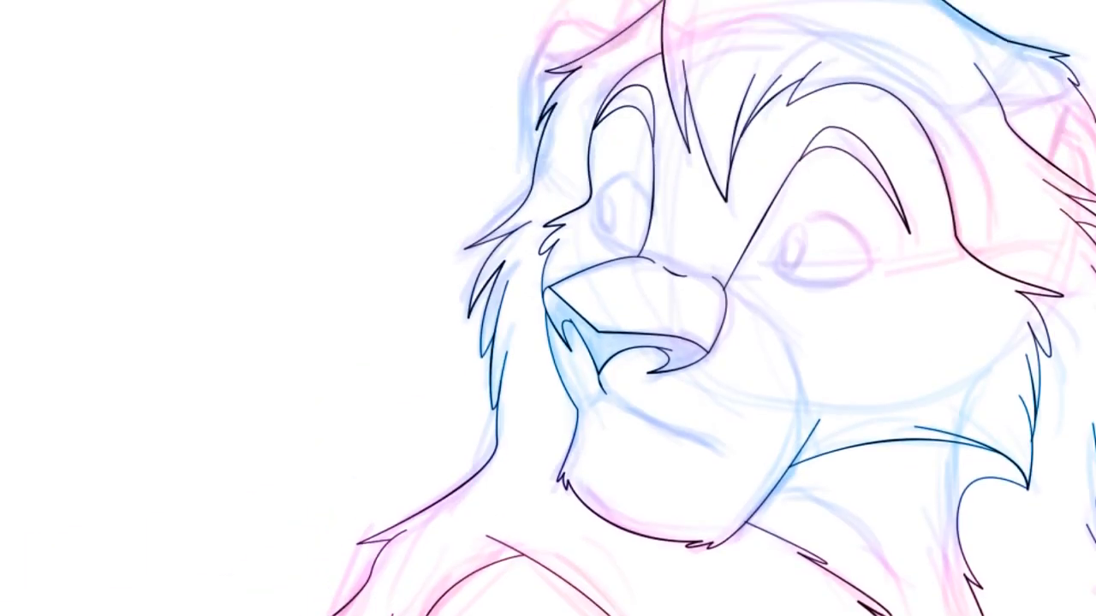
scroll(548, 308, down, 3)
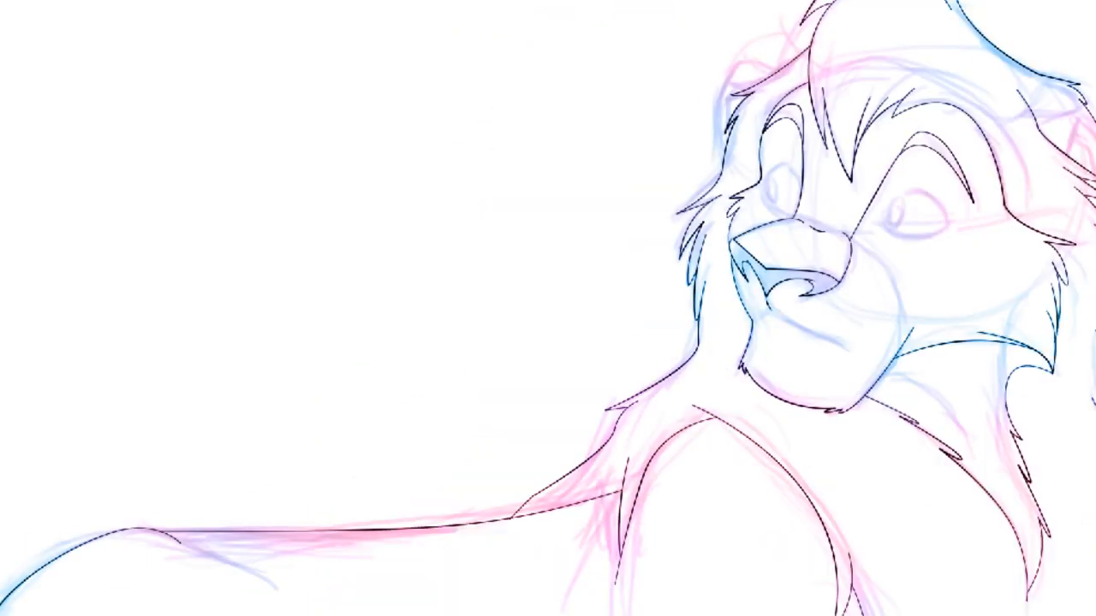